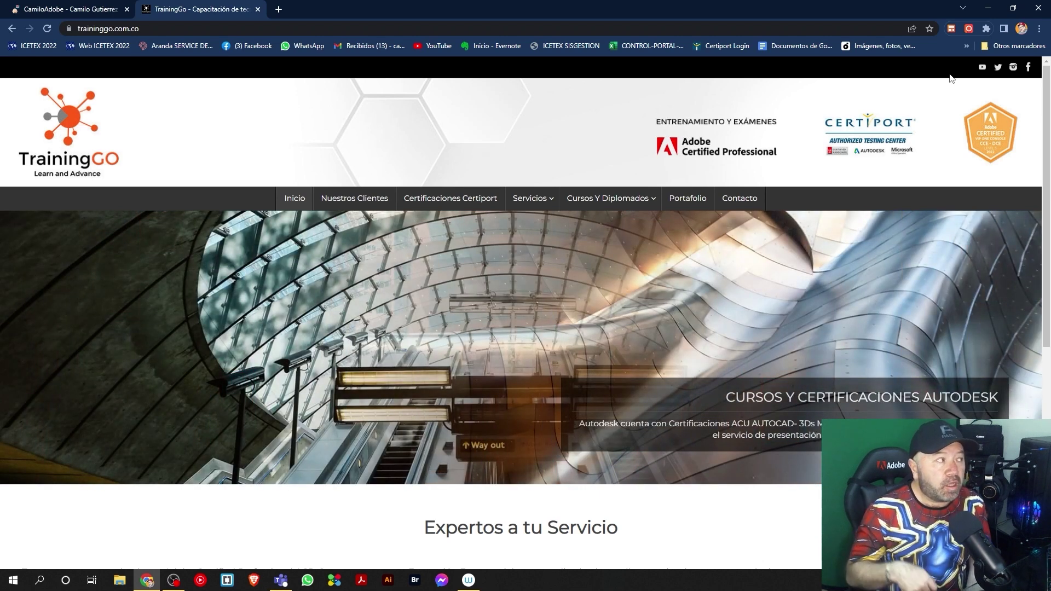
Bring the CamiloAdobe training site tab to the front in Chrome
{"action": "left_click", "coordinate": [80, 13]}
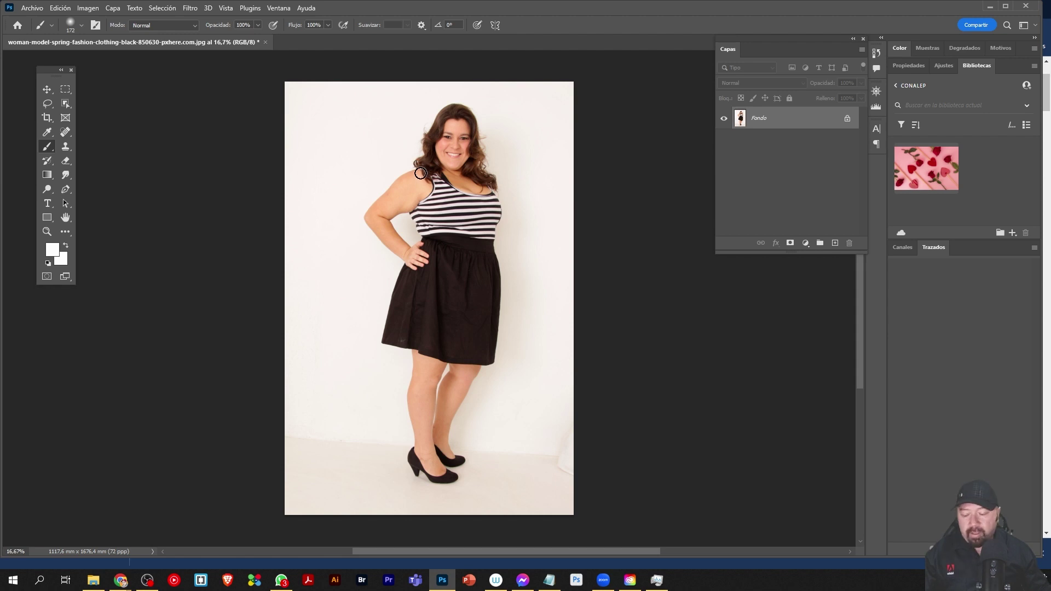
Zoom to 34.3% on the woman's head and torso, then browse the Filter and Select menus
{"action": "key", "text": "z"}
{"action": "mouse_move", "coordinate": [409, 127]}
{"action": "left_mouse_down"}
{"action": "mouse_move", "coordinate": [429, 148]}
{"action": "mouse_move", "coordinate": [487, 164]}
{"action": "mouse_move", "coordinate": [382, 172]}
{"action": "left_mouse_up"}
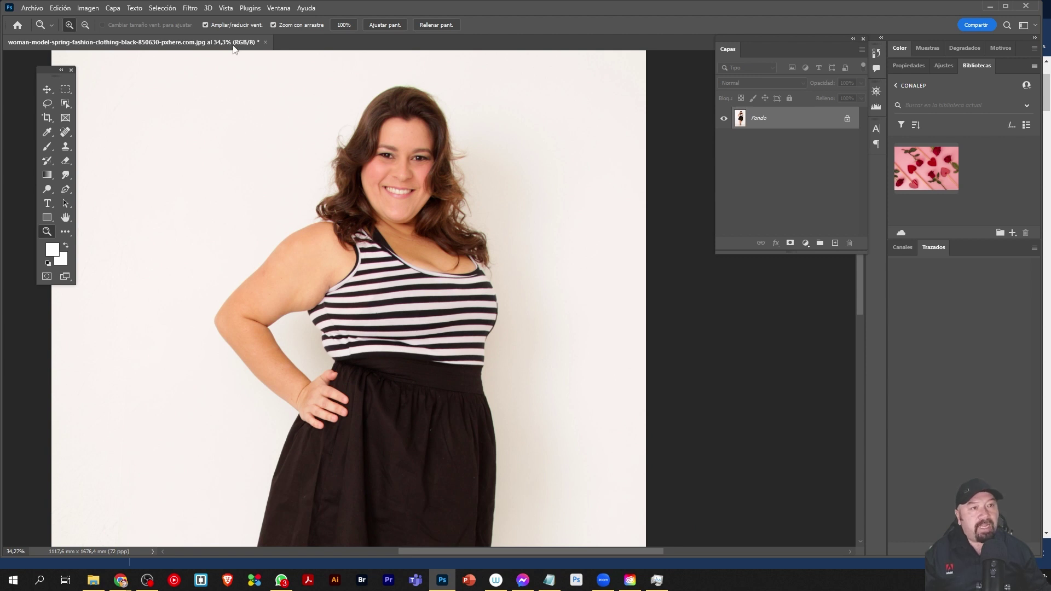
{"action": "left_click", "coordinate": [189, 9]}
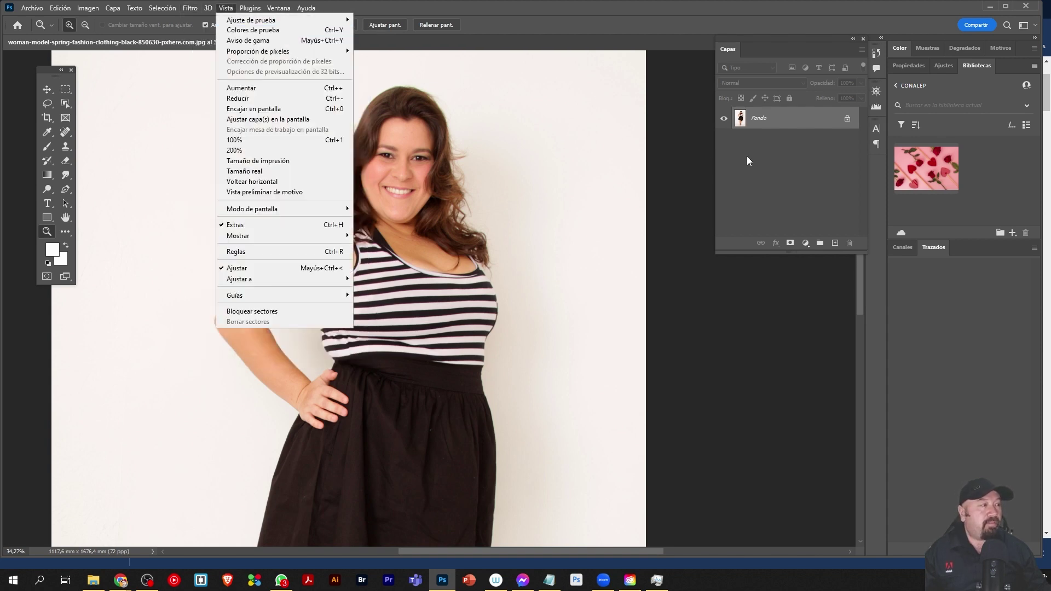
{"action": "left_click", "coordinate": [766, 159]}
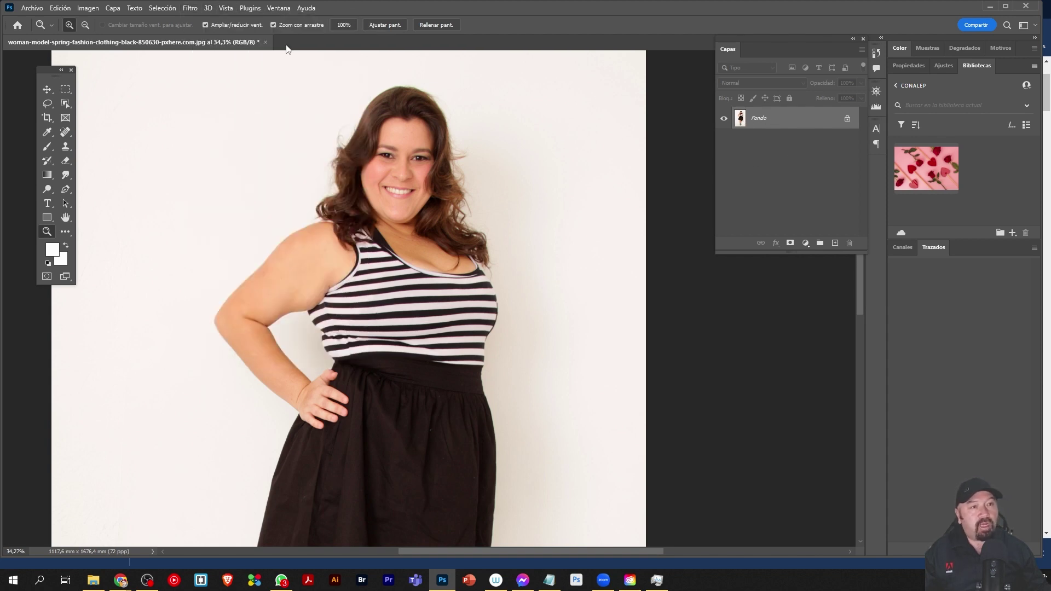
{"action": "left_click", "coordinate": [160, 8]}
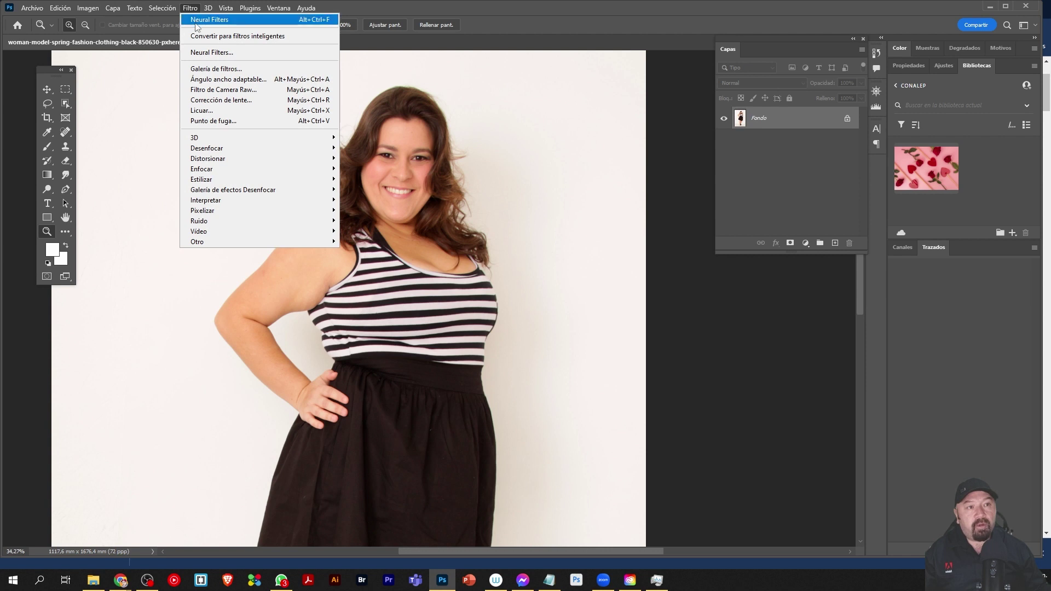
Convert the Fondo layer for smart filters, accepting its conversion to the smart object Capa 0
{"action": "left_click", "coordinate": [205, 36]}
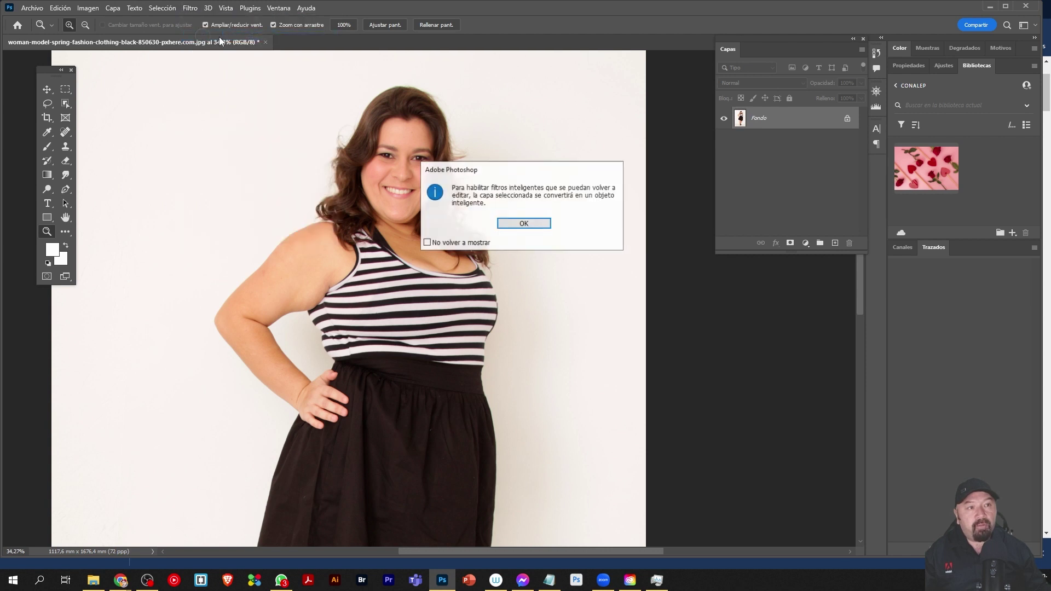
{"action": "left_click", "coordinate": [534, 224]}
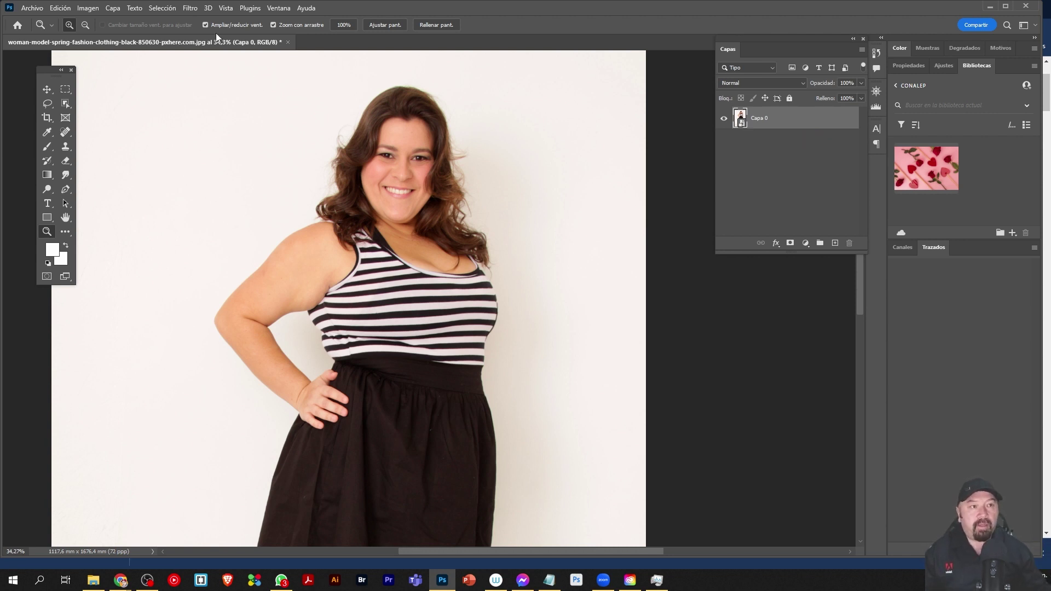
{"action": "left_click", "coordinate": [192, 8]}
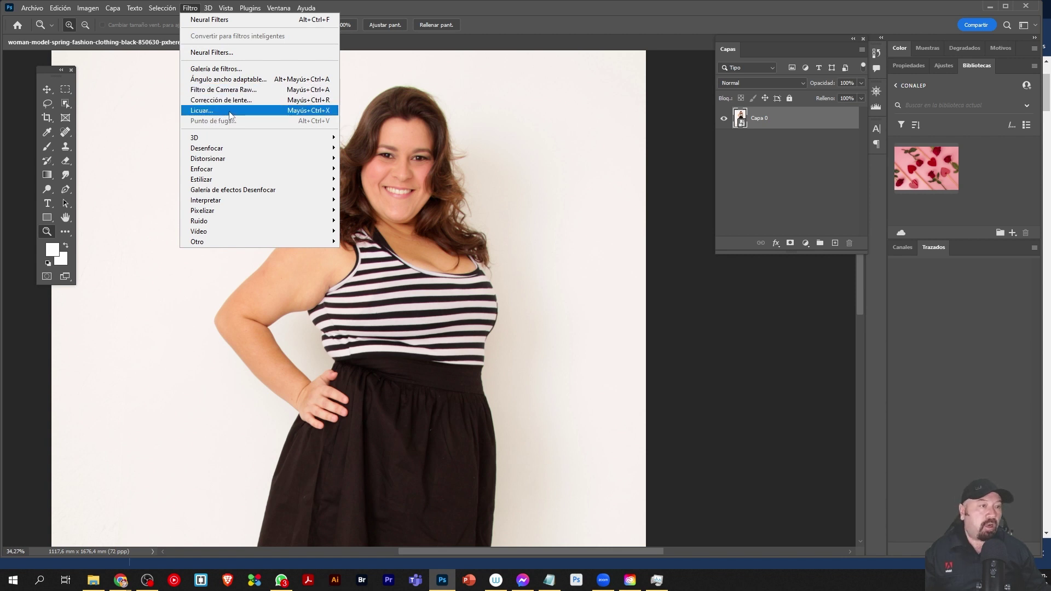
Open Liquify on the portrait, confirm detected face Cara #1, and reposition the dialog
{"action": "left_click", "coordinate": [236, 112]}
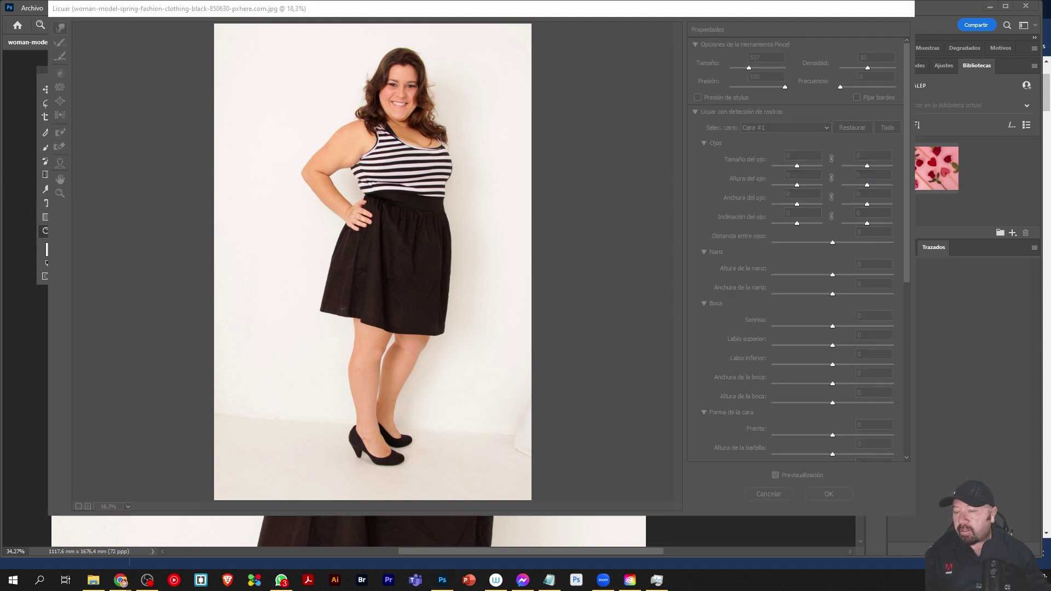
{"action": "left_click", "coordinate": [515, 14]}
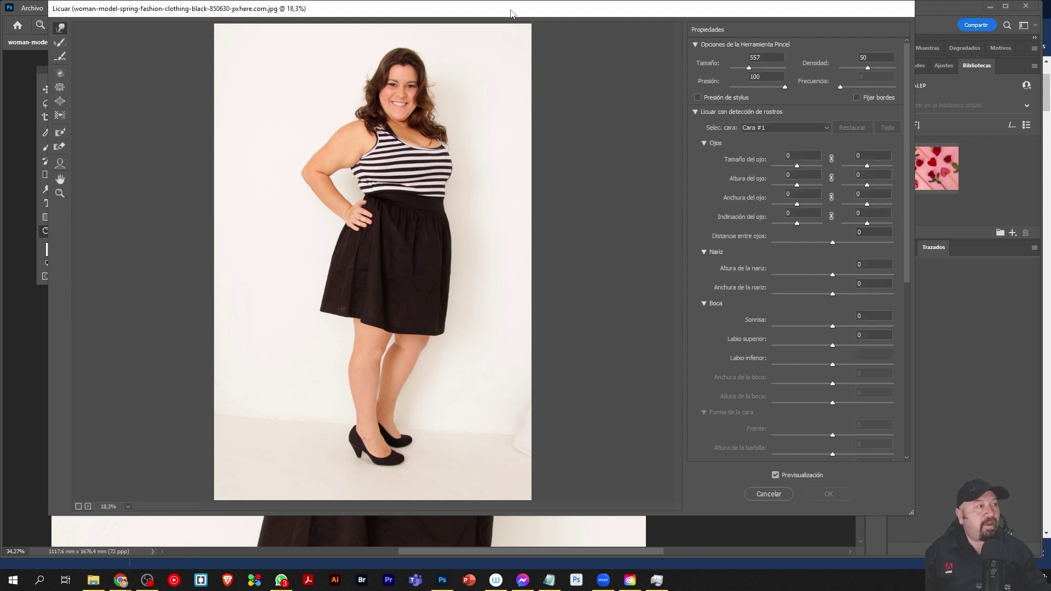
{"action": "left_click_drag", "start_coordinate": [507, 19], "coordinate": [514, 23]}
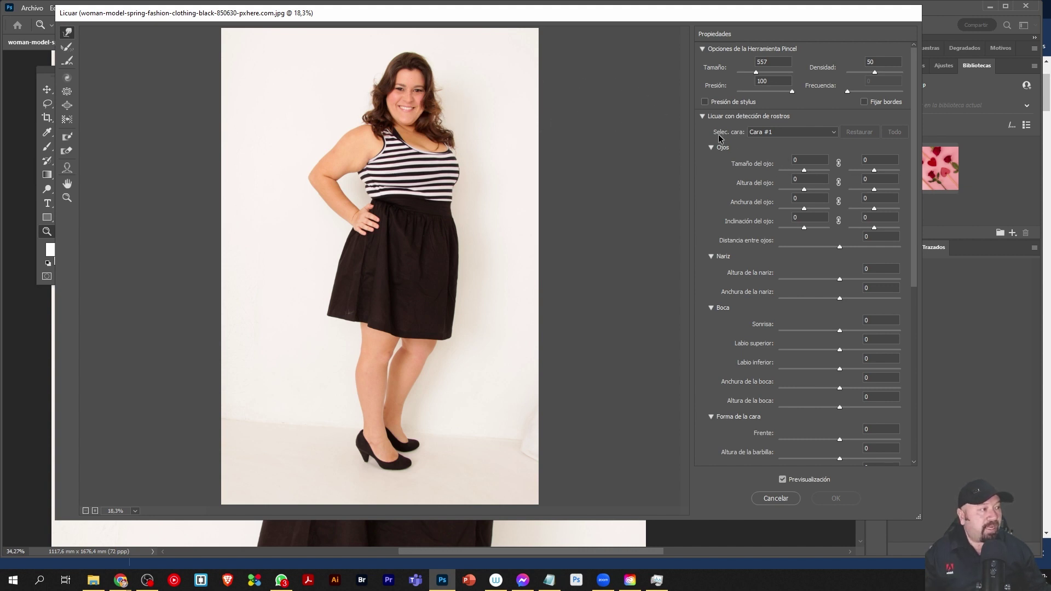
{"action": "left_click", "coordinate": [829, 134]}
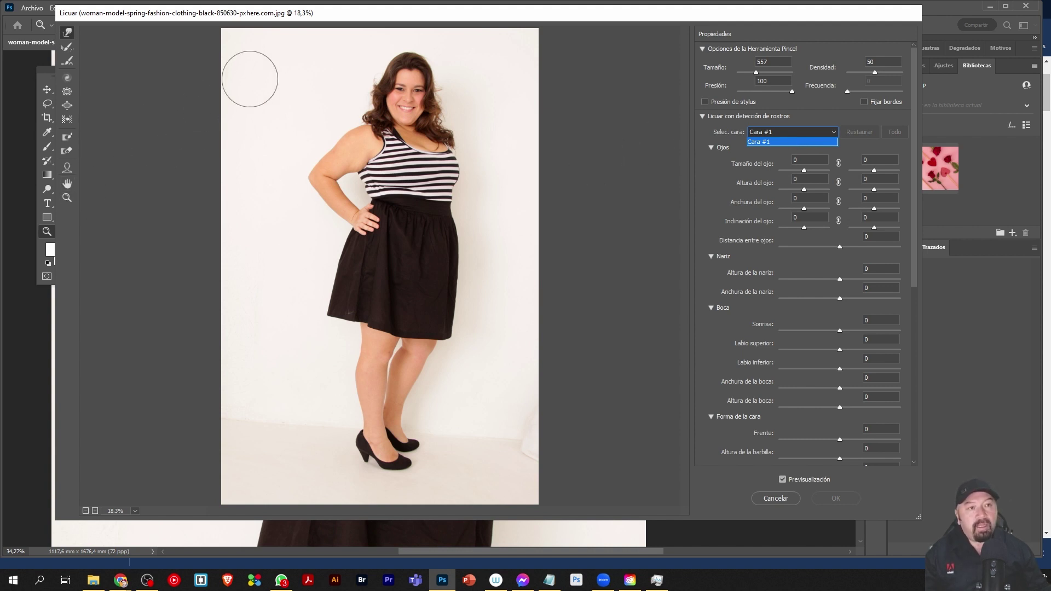
{"action": "left_click", "coordinate": [401, 21]}
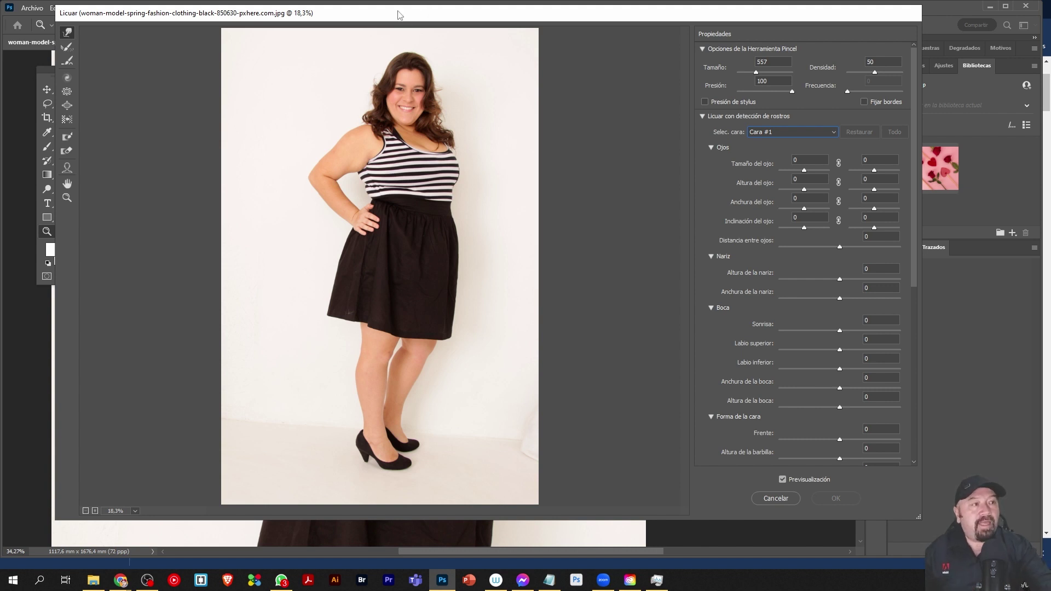
{"action": "left_click_drag", "start_coordinate": [400, 15], "coordinate": [388, 10]}
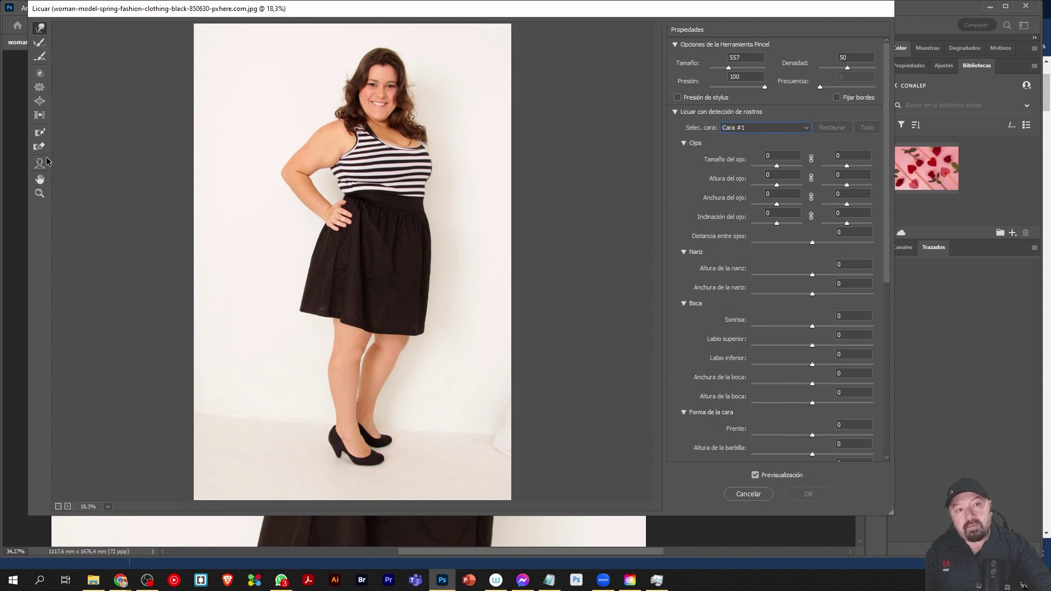
{"action": "mouse_move", "coordinate": [296, 12]}
{"action": "left_mouse_down"}
{"action": "mouse_move", "coordinate": [496, 46]}
{"action": "mouse_move", "coordinate": [338, 29]}
{"action": "left_mouse_up"}
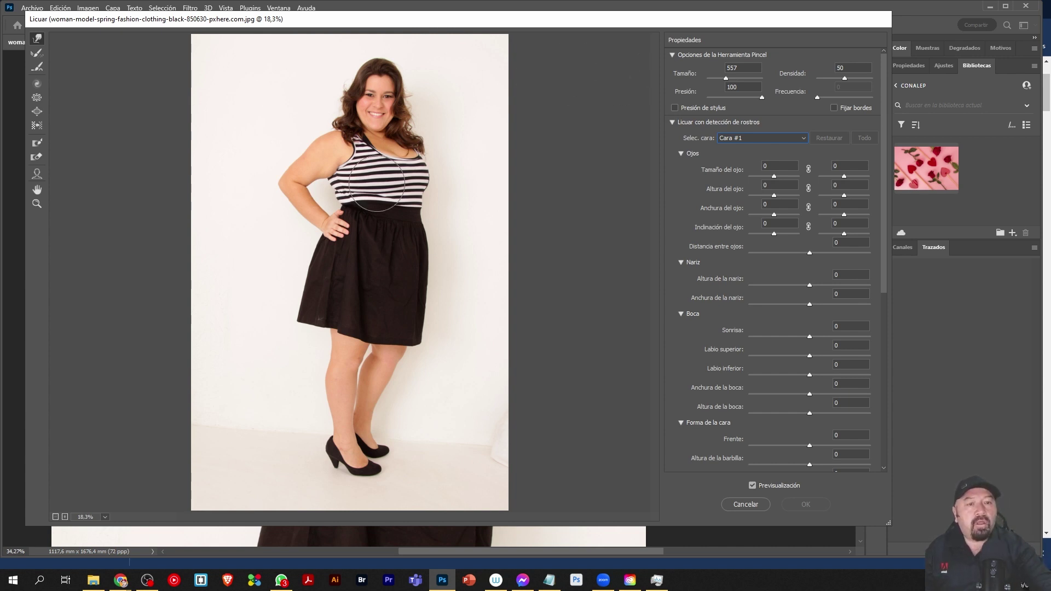
Zoom the Liquify preview in on the face, then back out to 50%
{"action": "left_click", "coordinate": [36, 204]}
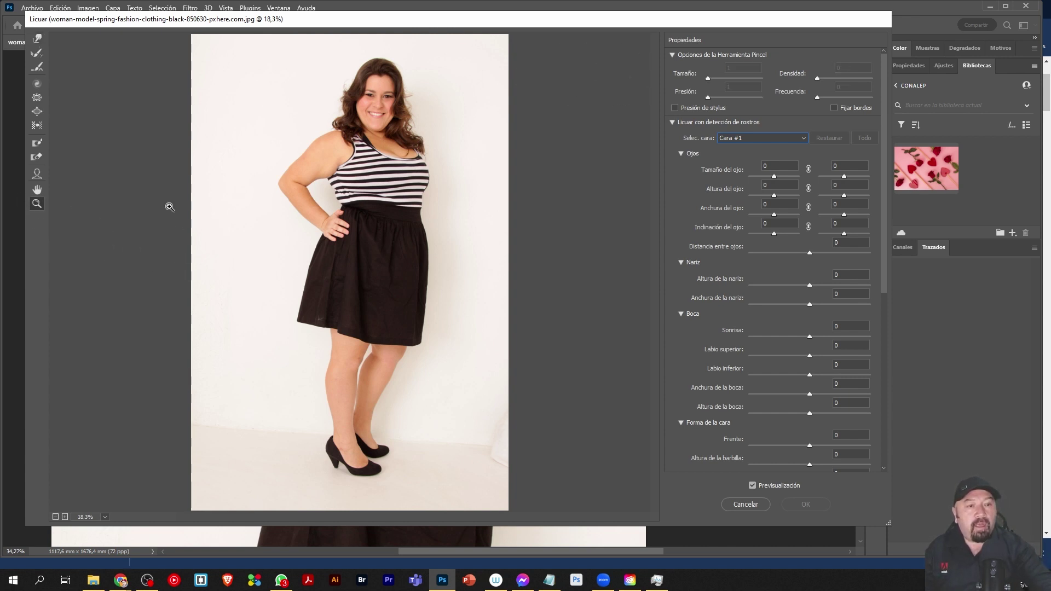
{"action": "left_click", "coordinate": [436, 156]}
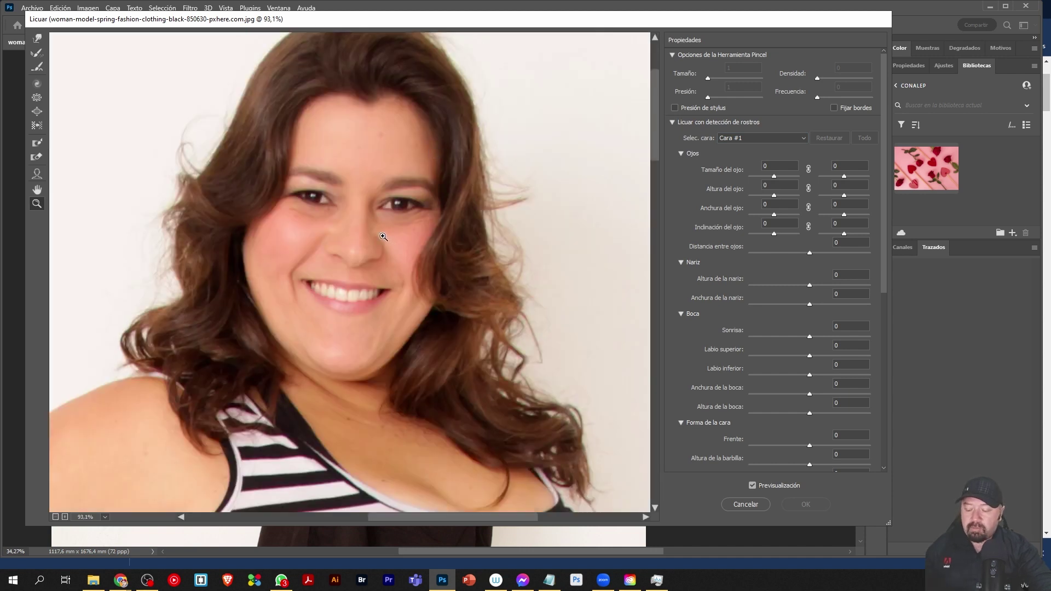
{"action": "key", "text": "alt"}
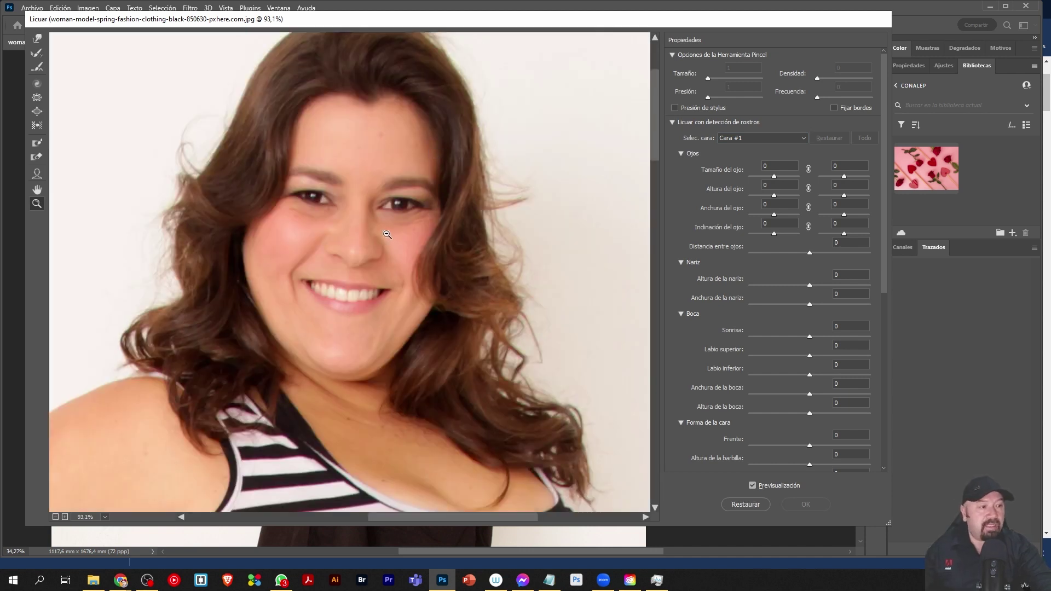
{"action": "left_click", "coordinate": [389, 229], "text": "alt"}
{"action": "left_click", "coordinate": [354, 273], "text": "alt"}
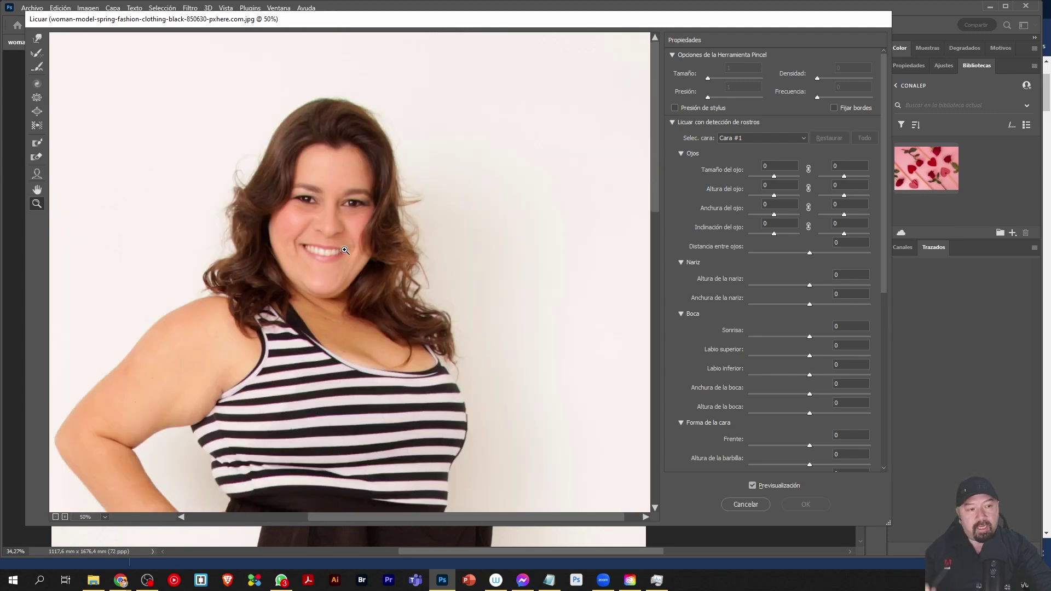
Pan and scroll the preview to frame the woman's face and striped top
{"action": "mouse_move", "coordinate": [254, 172]}
{"action": "left_mouse_down"}
{"action": "mouse_move", "coordinate": [311, 206]}
{"action": "mouse_move", "coordinate": [288, 206]}
{"action": "mouse_move", "coordinate": [298, 207]}
{"action": "left_mouse_up"}
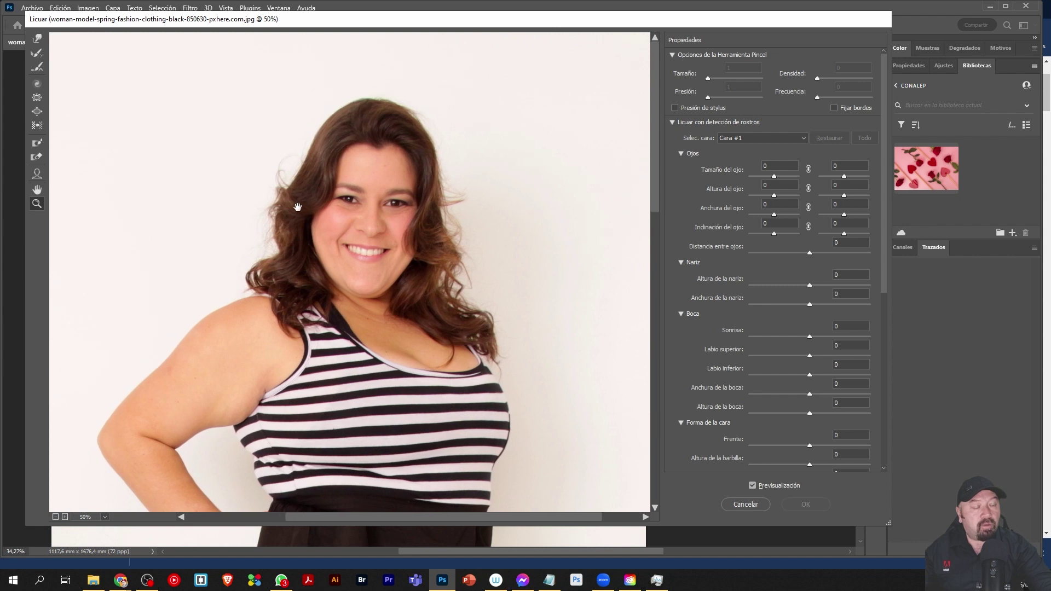
{"action": "left_click_drag", "start_coordinate": [371, 214], "coordinate": [328, 214]}
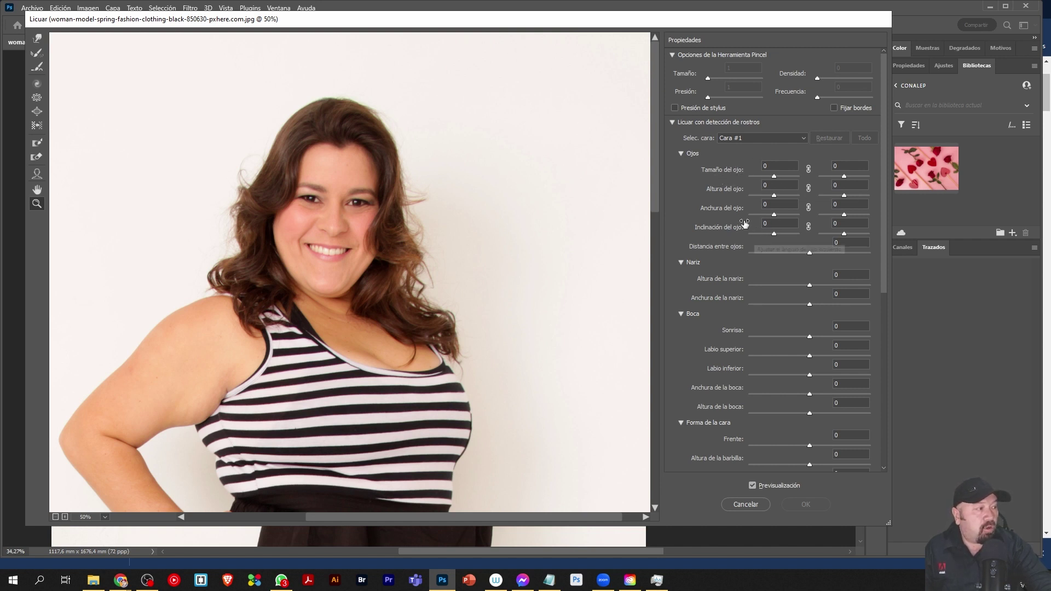
{"action": "scroll", "coordinate": [725, 242], "scroll_direction": "down", "scroll_amount": 1}
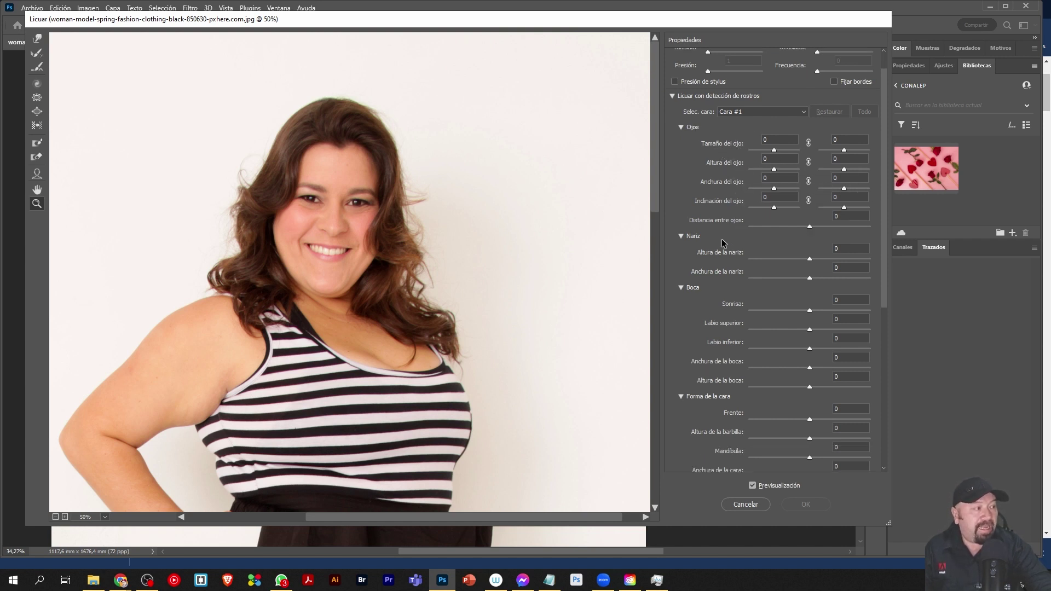
{"action": "scroll", "coordinate": [724, 243], "scroll_direction": "down", "scroll_amount": 2}
{"action": "scroll", "coordinate": [720, 186], "scroll_direction": "down", "scroll_amount": 1}
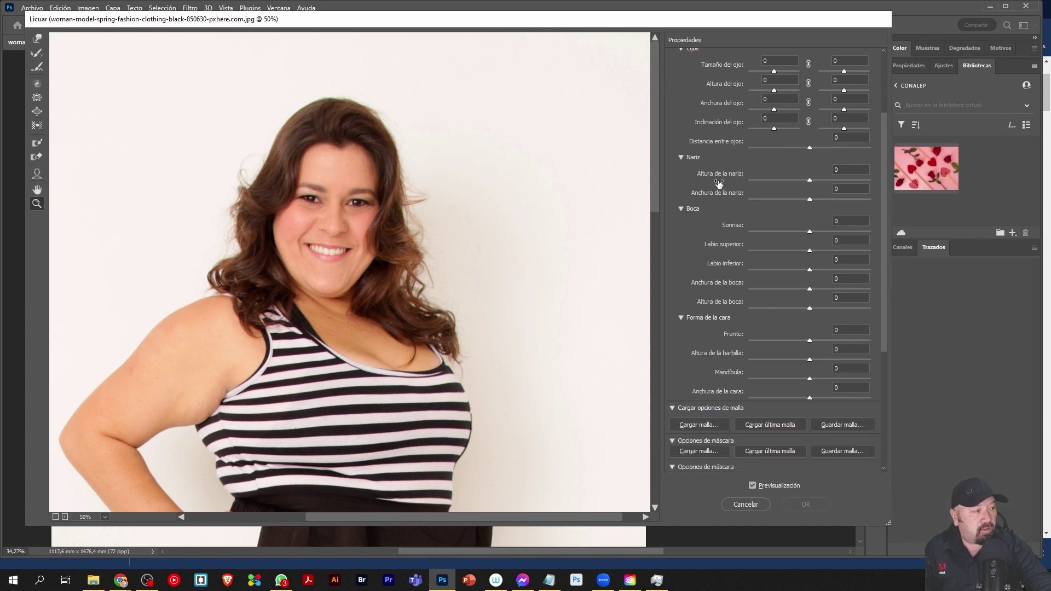
{"action": "scroll", "coordinate": [711, 194], "scroll_direction": "down", "scroll_amount": 4}
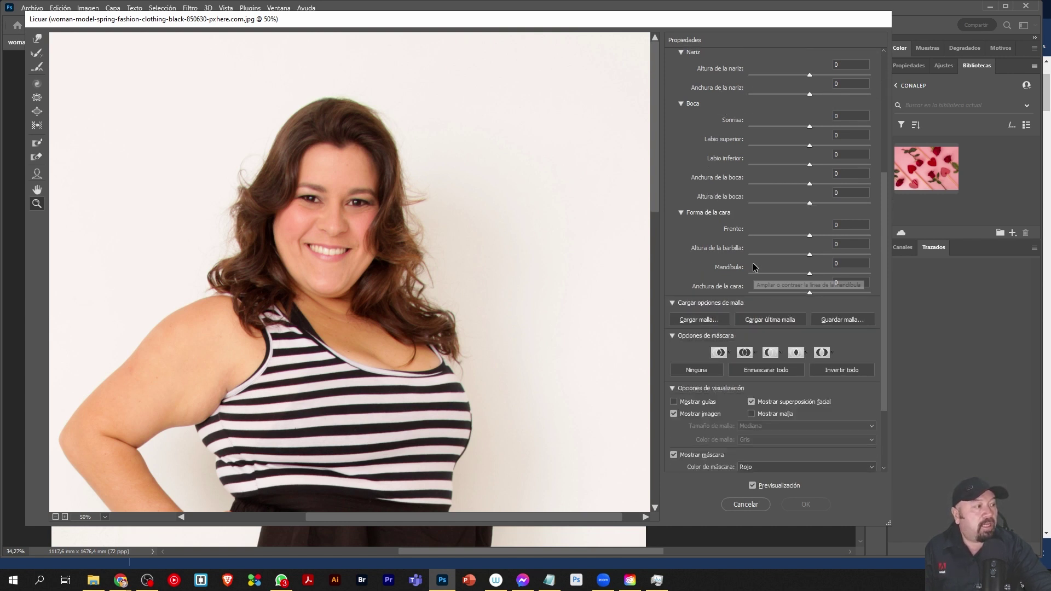
{"action": "scroll", "coordinate": [754, 267], "scroll_direction": "down", "scroll_amount": 2}
{"action": "scroll", "coordinate": [752, 267], "scroll_direction": "up", "scroll_amount": 3}
{"action": "scroll", "coordinate": [752, 266], "scroll_direction": "up", "scroll_amount": 2}
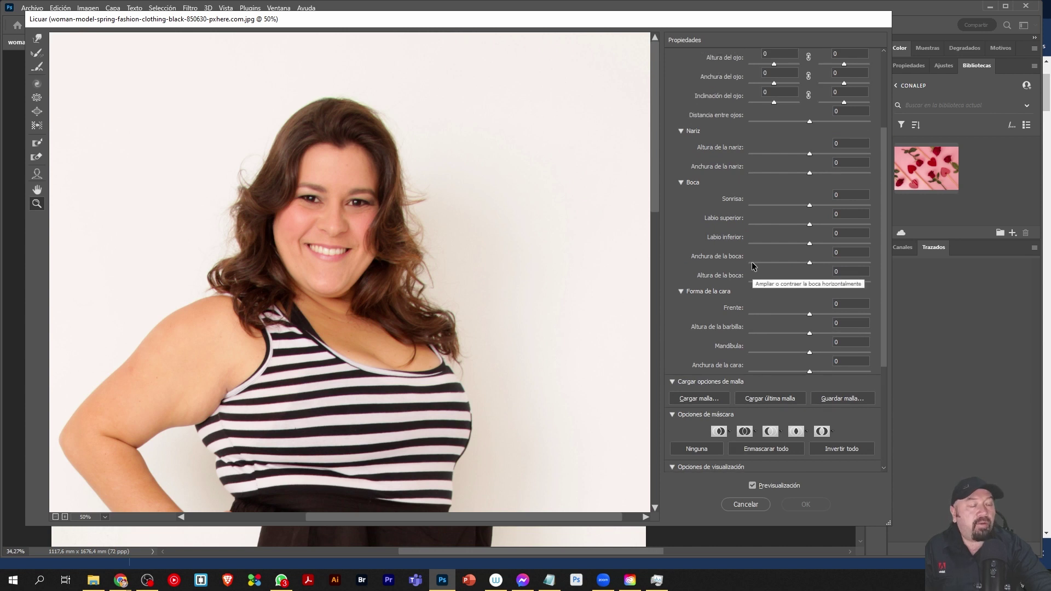
{"action": "scroll", "coordinate": [752, 264], "scroll_direction": "up", "scroll_amount": 2}
{"action": "scroll", "coordinate": [746, 252], "scroll_direction": "up", "scroll_amount": 2}
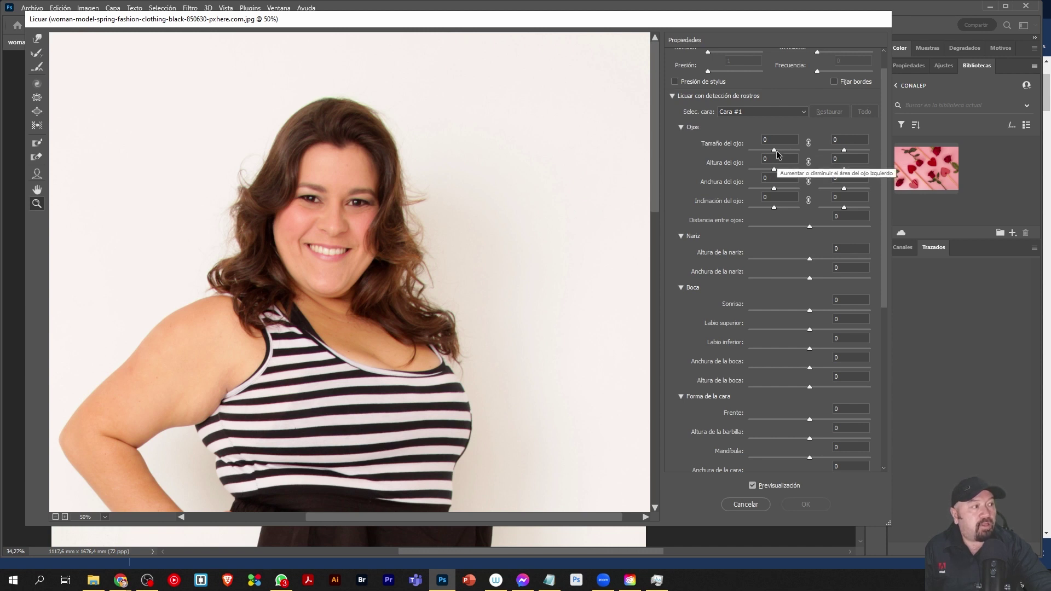
Zoom the Liquify preview to 100% and enlarge both linked eyes to size 69
{"action": "left_click_drag", "start_coordinate": [773, 150], "coordinate": [761, 150]}
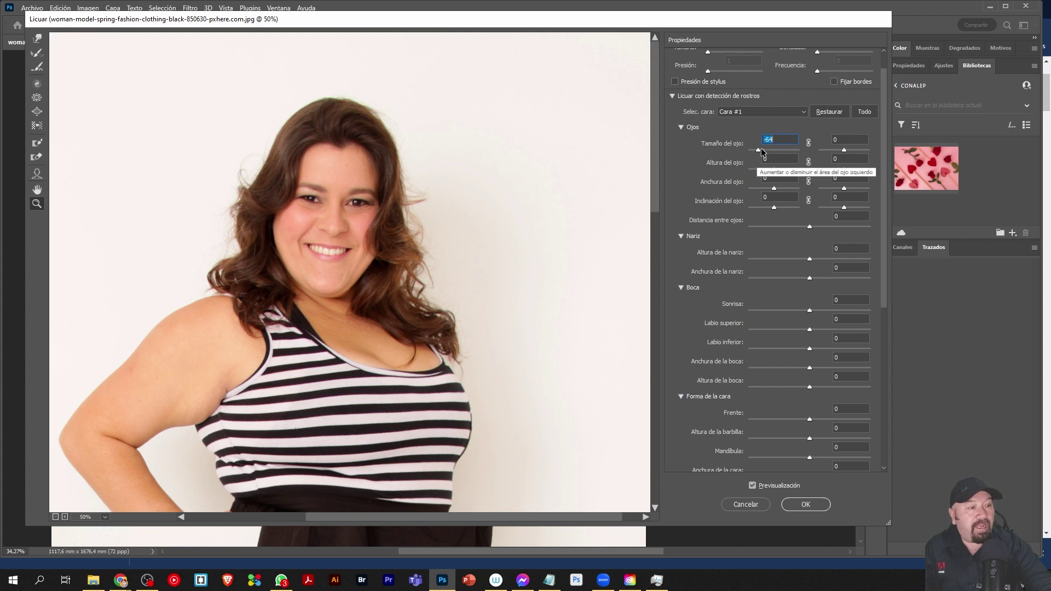
{"action": "left_click_drag", "start_coordinate": [761, 149], "coordinate": [776, 153]}
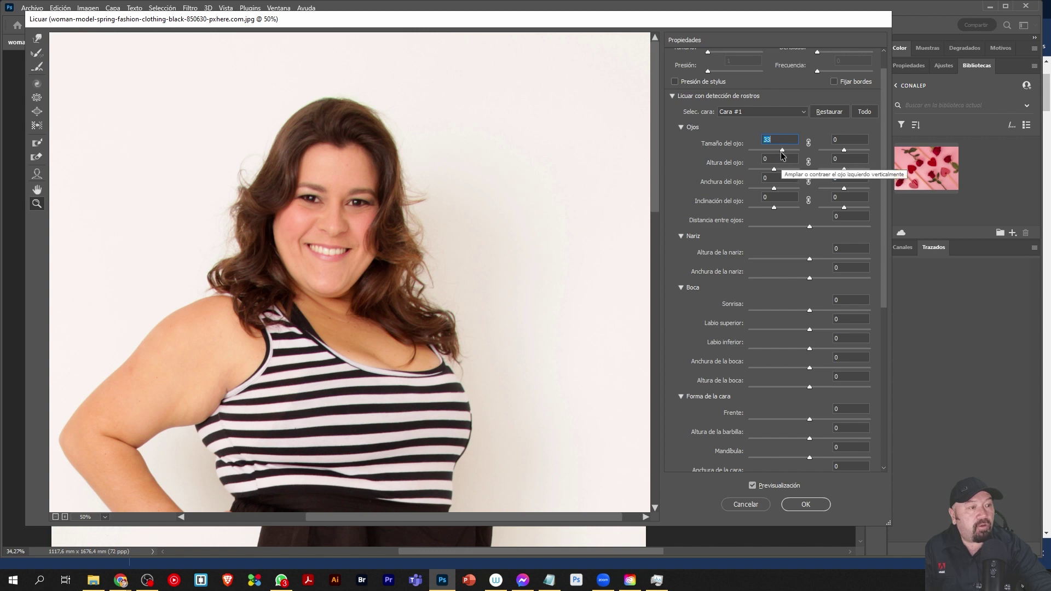
{"action": "left_click_drag", "start_coordinate": [782, 150], "coordinate": [787, 150]}
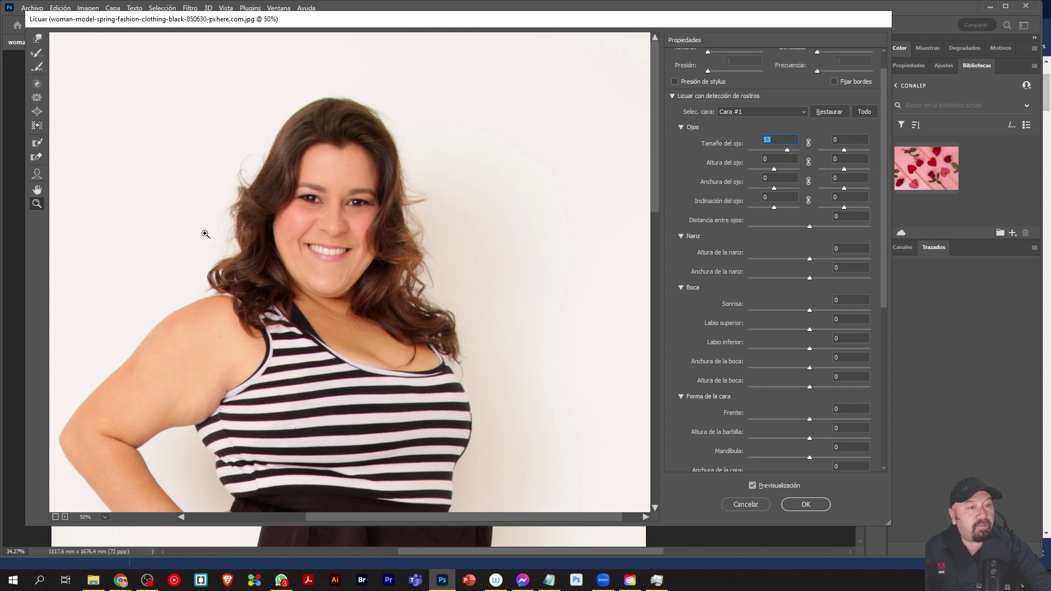
{"action": "left_click", "coordinate": [329, 201]}
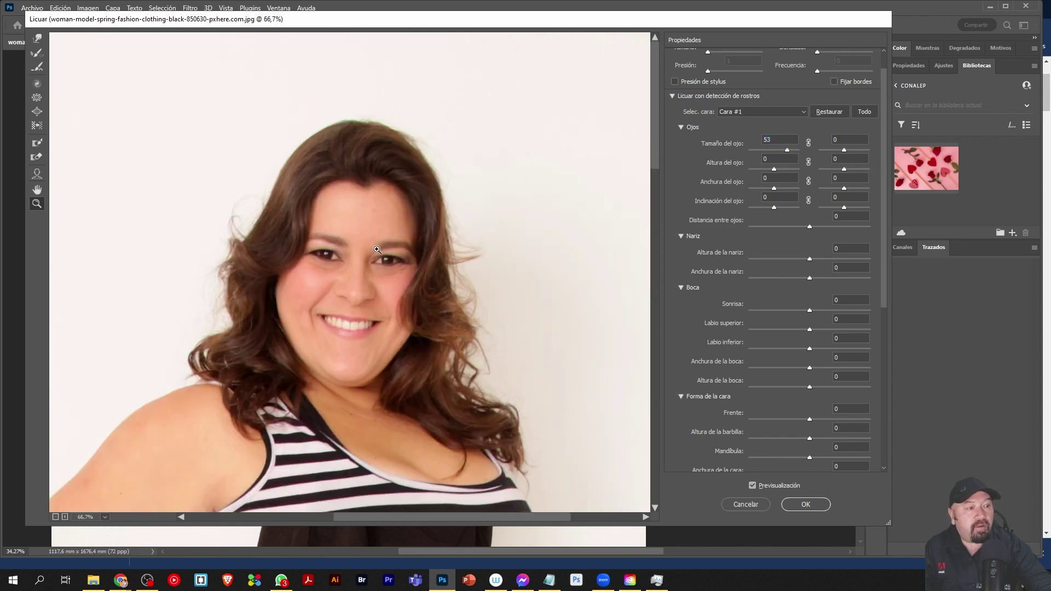
{"action": "left_click", "coordinate": [397, 292]}
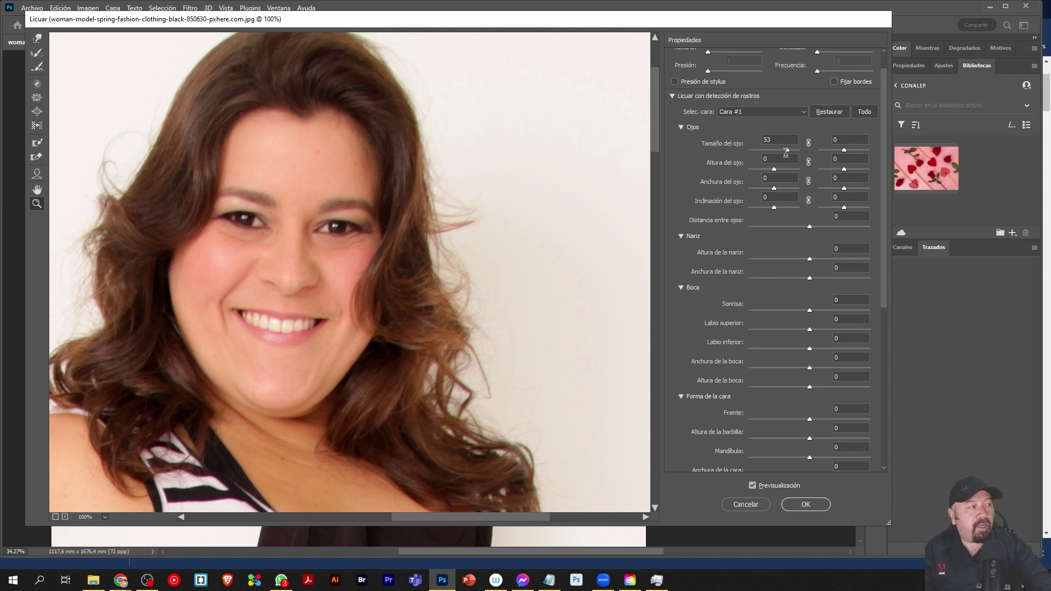
{"action": "mouse_move", "coordinate": [786, 152]}
{"action": "left_mouse_down"}
{"action": "mouse_move", "coordinate": [796, 150]}
{"action": "mouse_move", "coordinate": [752, 152]}
{"action": "left_mouse_up"}
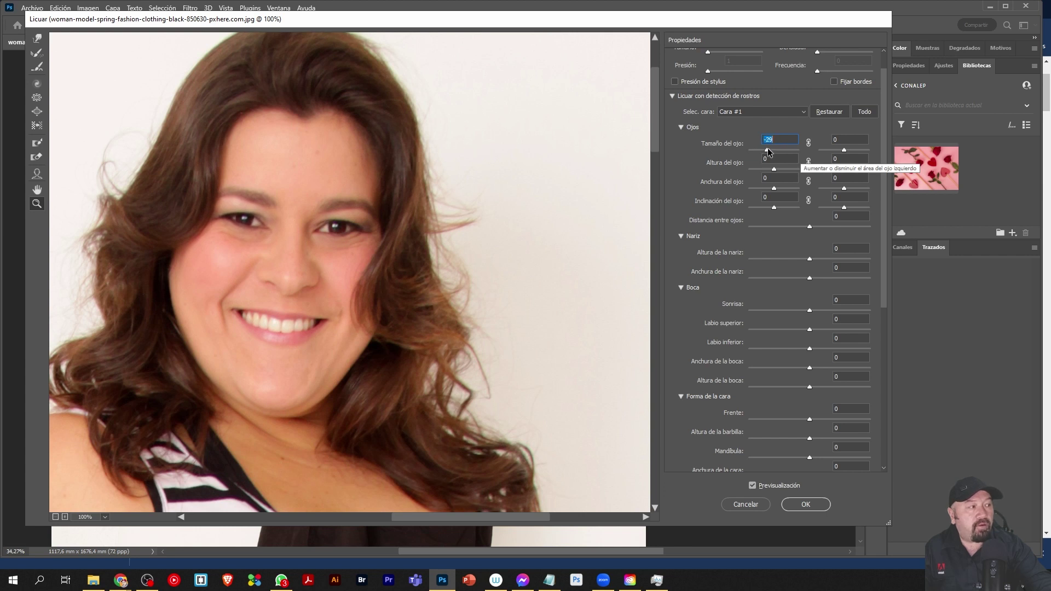
{"action": "left_click_drag", "start_coordinate": [785, 151], "coordinate": [787, 152]}
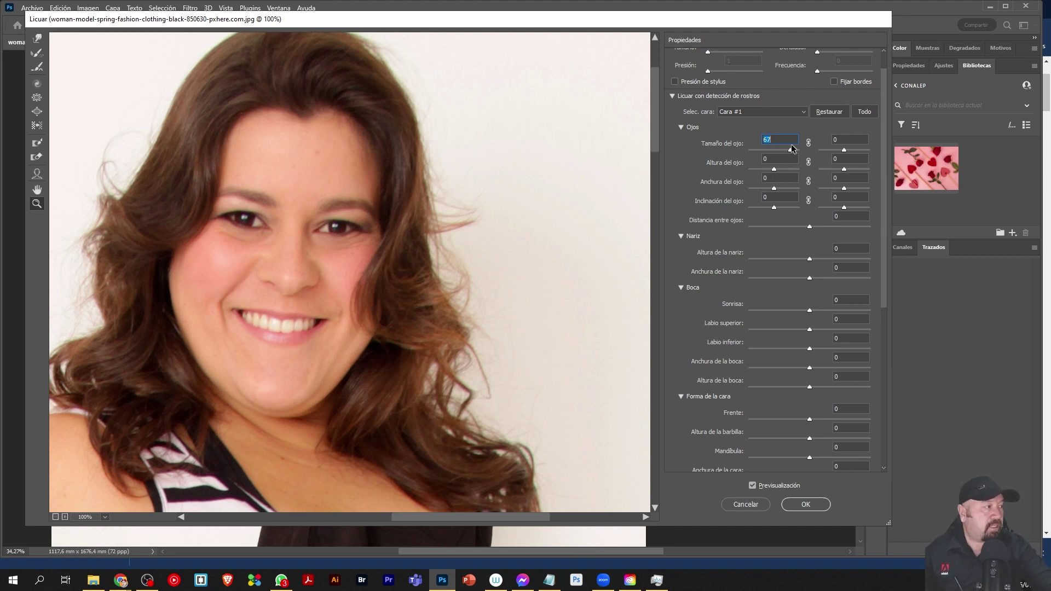
{"action": "type", "text": "0"}
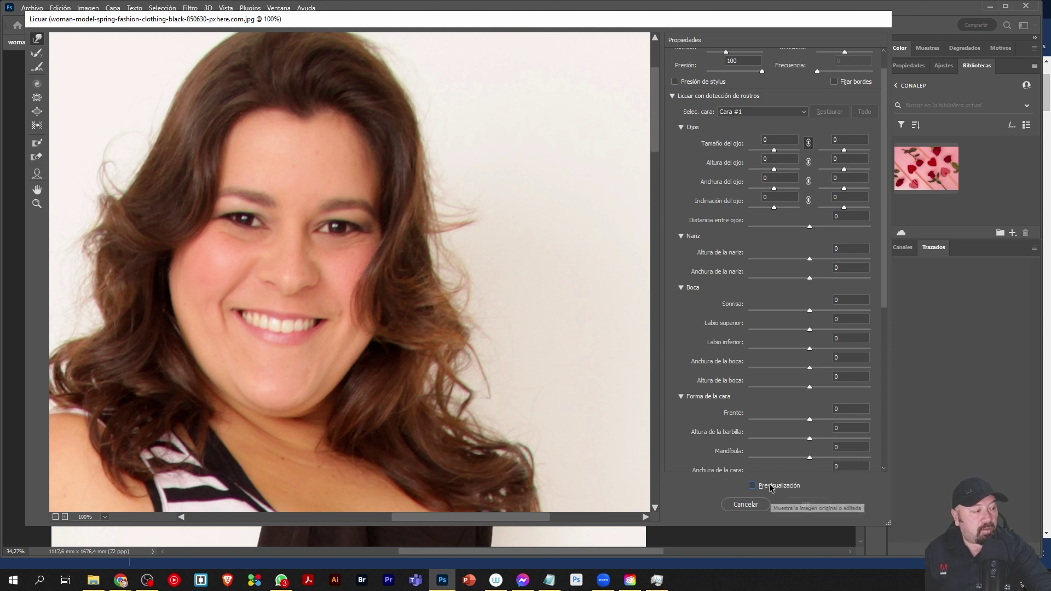
{"action": "left_click", "coordinate": [751, 485]}
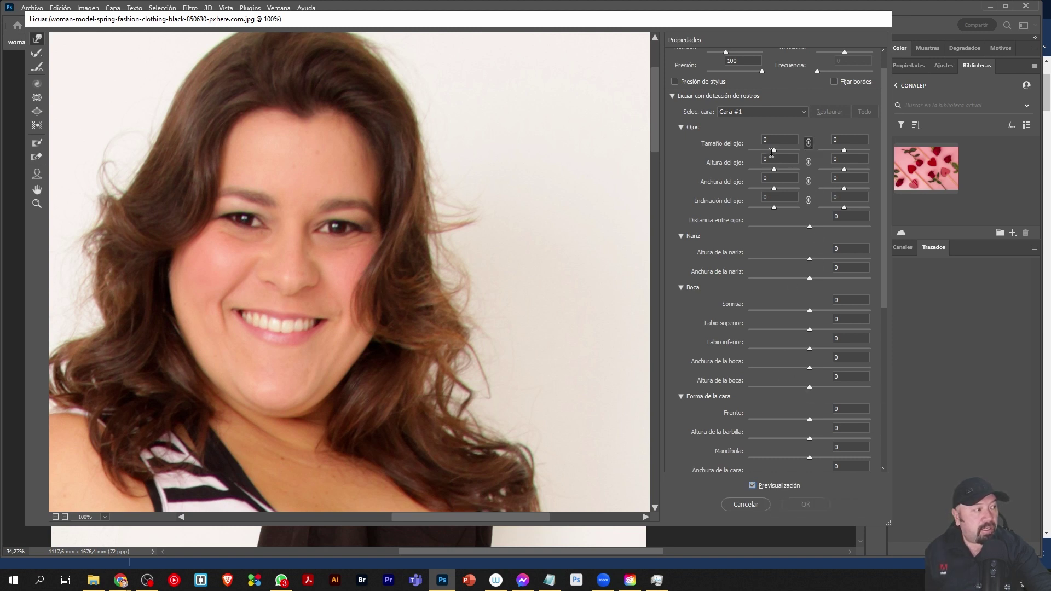
{"action": "mouse_move", "coordinate": [774, 150]}
{"action": "left_mouse_down"}
{"action": "mouse_move", "coordinate": [786, 152]}
{"action": "mouse_move", "coordinate": [760, 153]}
{"action": "mouse_move", "coordinate": [794, 150]}
{"action": "left_mouse_up"}
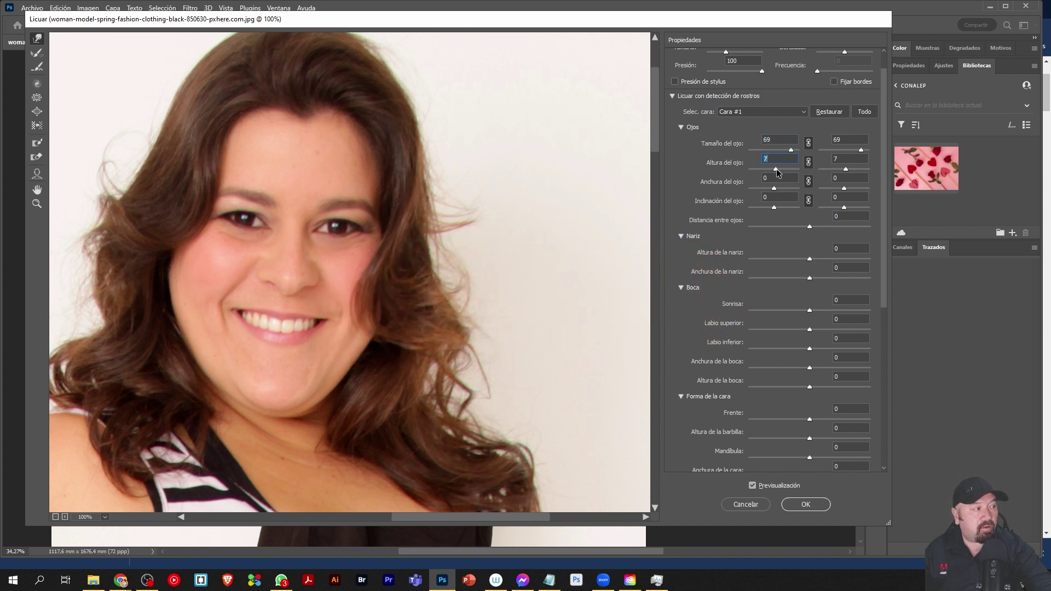
Set eye height to -4 and reduce eye width to -22
{"action": "left_click_drag", "start_coordinate": [776, 168], "coordinate": [761, 169]}
{"action": "type", "text": "-4"}
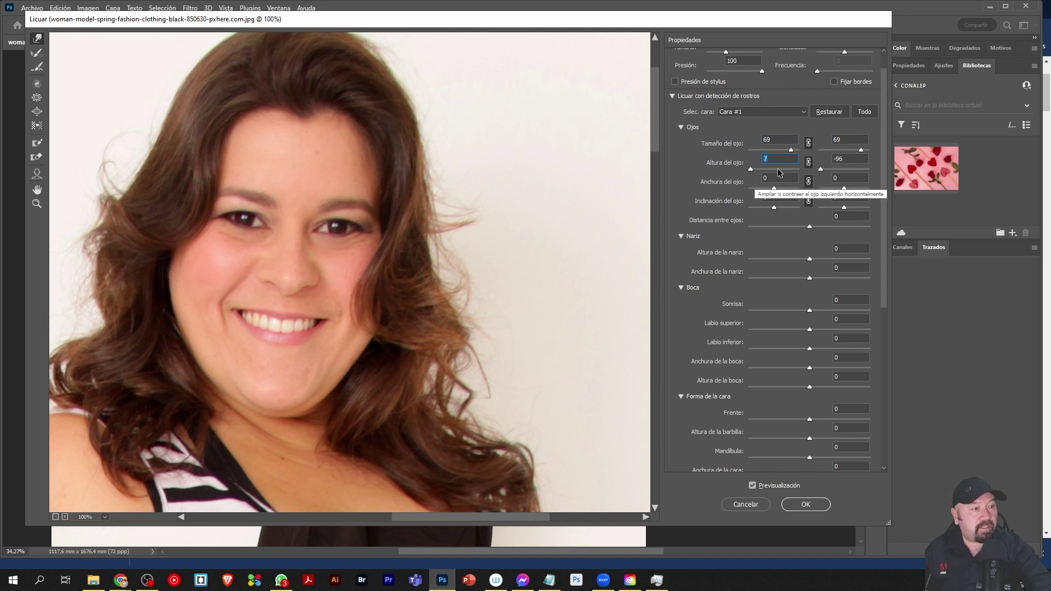
{"action": "key", "text": "Return"}
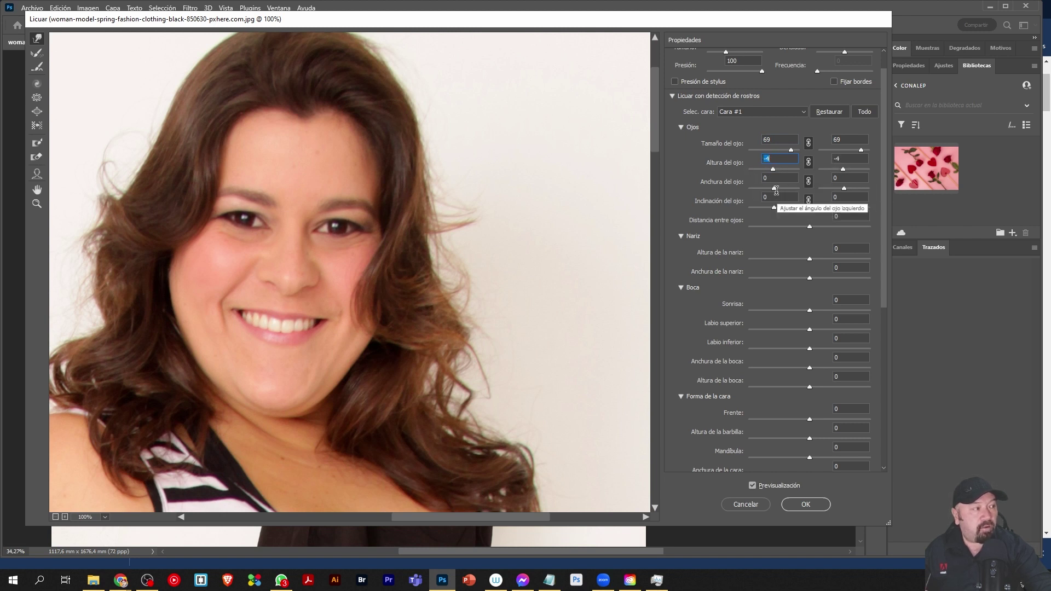
{"action": "mouse_move", "coordinate": [774, 189]}
{"action": "left_mouse_down"}
{"action": "mouse_move", "coordinate": [796, 189]}
{"action": "mouse_move", "coordinate": [768, 188]}
{"action": "left_mouse_up"}
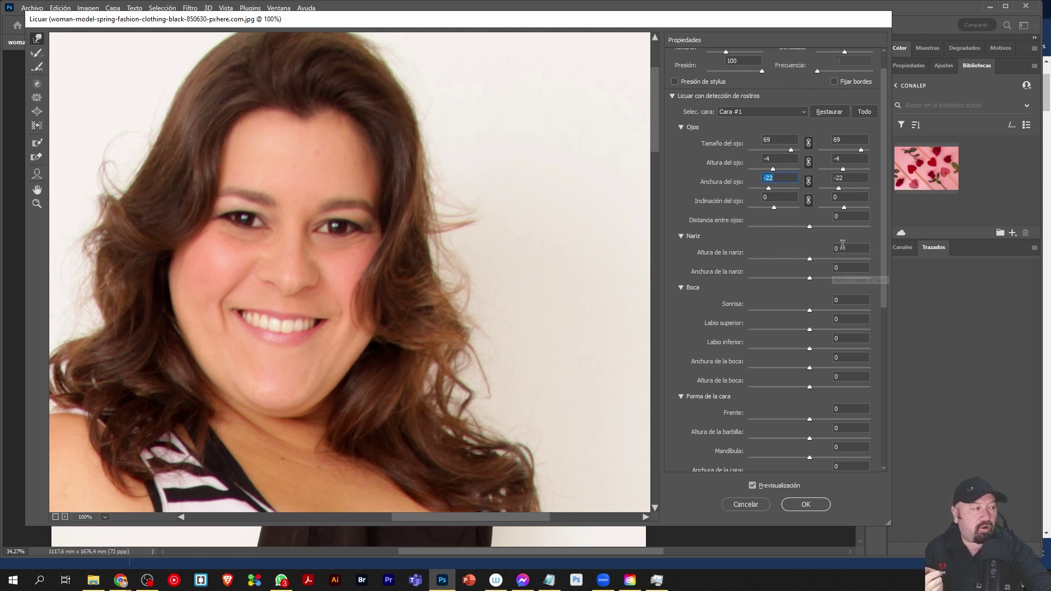
Set the distance between the eyes to -37 and lower the nose height
{"action": "scroll", "coordinate": [784, 246], "scroll_direction": "down", "scroll_amount": 1}
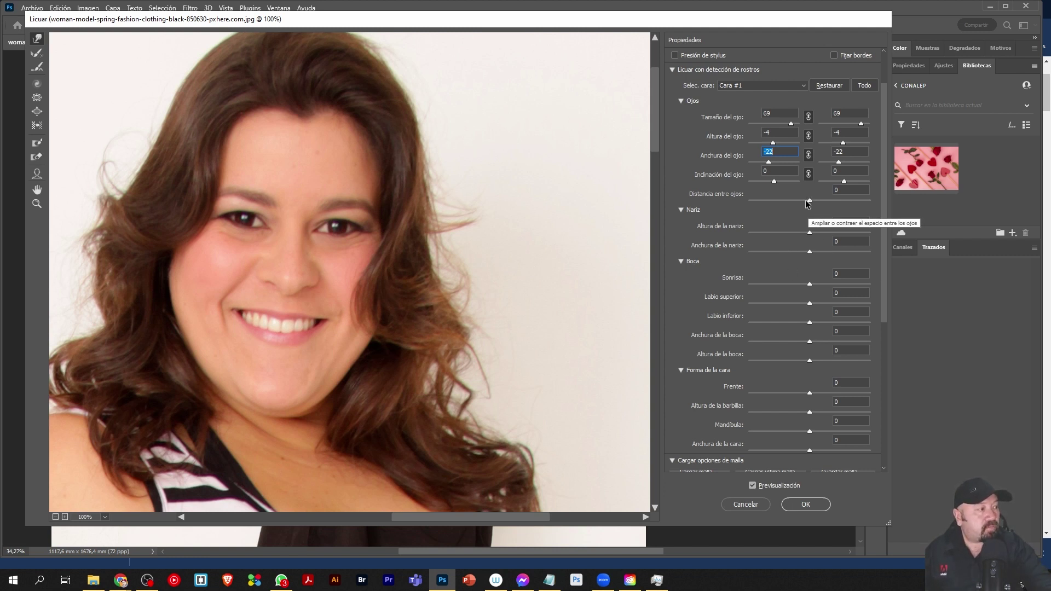
{"action": "left_click_drag", "start_coordinate": [806, 200], "coordinate": [778, 202]}
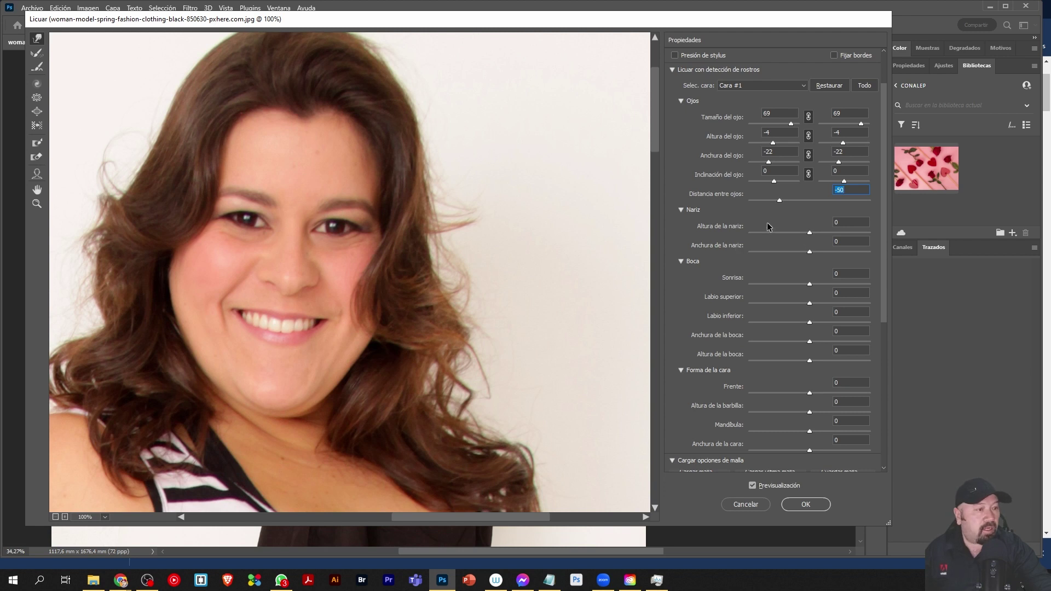
{"action": "mouse_move", "coordinate": [780, 201]}
{"action": "left_mouse_down"}
{"action": "mouse_move", "coordinate": [797, 200]}
{"action": "mouse_move", "coordinate": [787, 200]}
{"action": "left_mouse_up"}
{"action": "scroll", "coordinate": [793, 224], "scroll_direction": "down", "scroll_amount": 1}
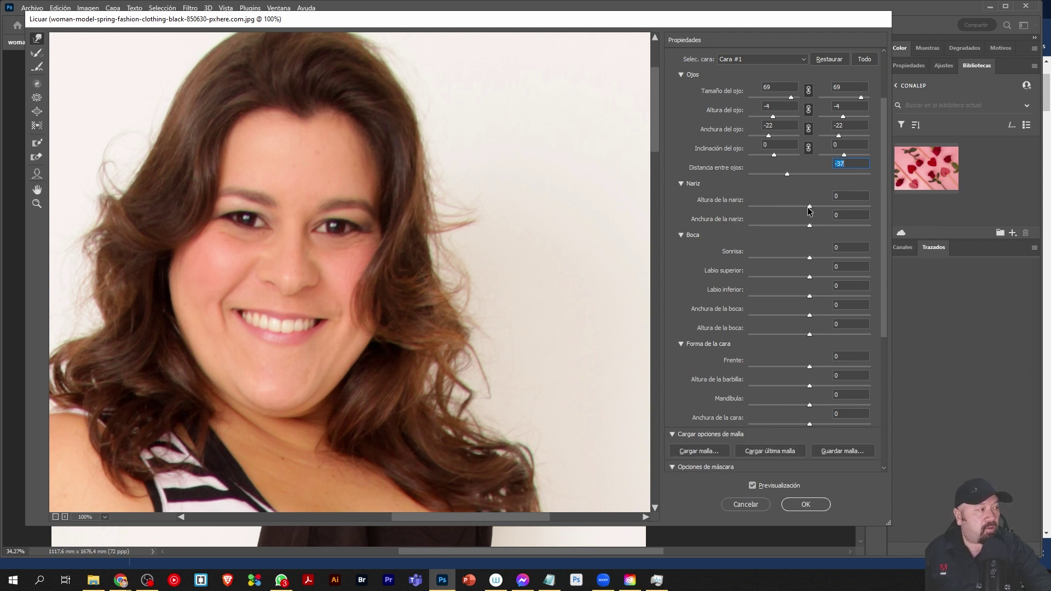
{"action": "mouse_move", "coordinate": [809, 205]}
{"action": "left_mouse_down"}
{"action": "mouse_move", "coordinate": [744, 214]}
{"action": "mouse_move", "coordinate": [857, 230]}
{"action": "mouse_move", "coordinate": [809, 227]}
{"action": "left_mouse_up"}
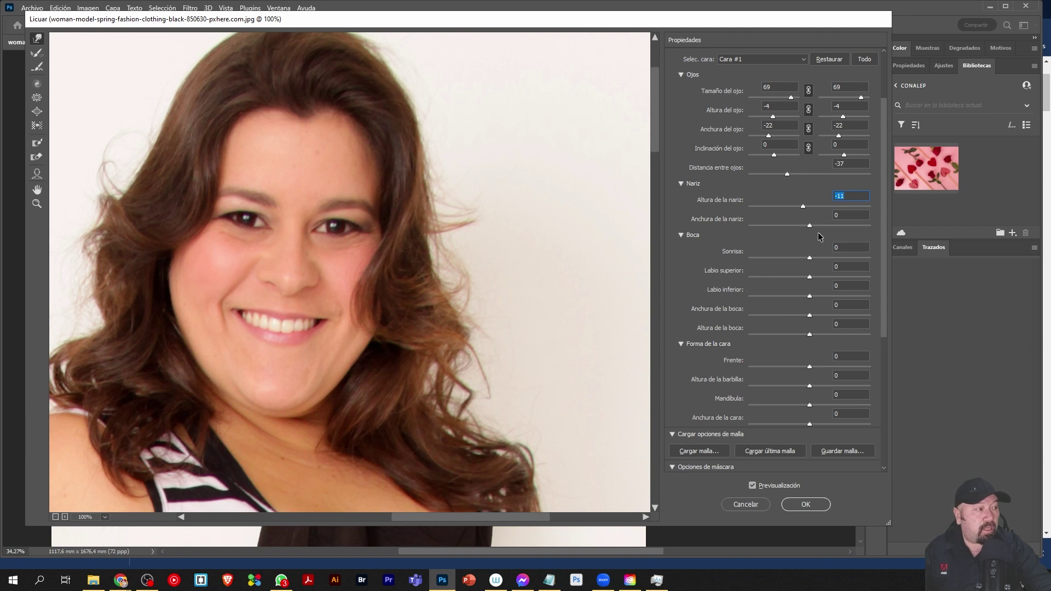
Set nose height -11 and nose width -14, then lower the smile to -56
{"action": "left_click_drag", "start_coordinate": [812, 227], "coordinate": [817, 225]}
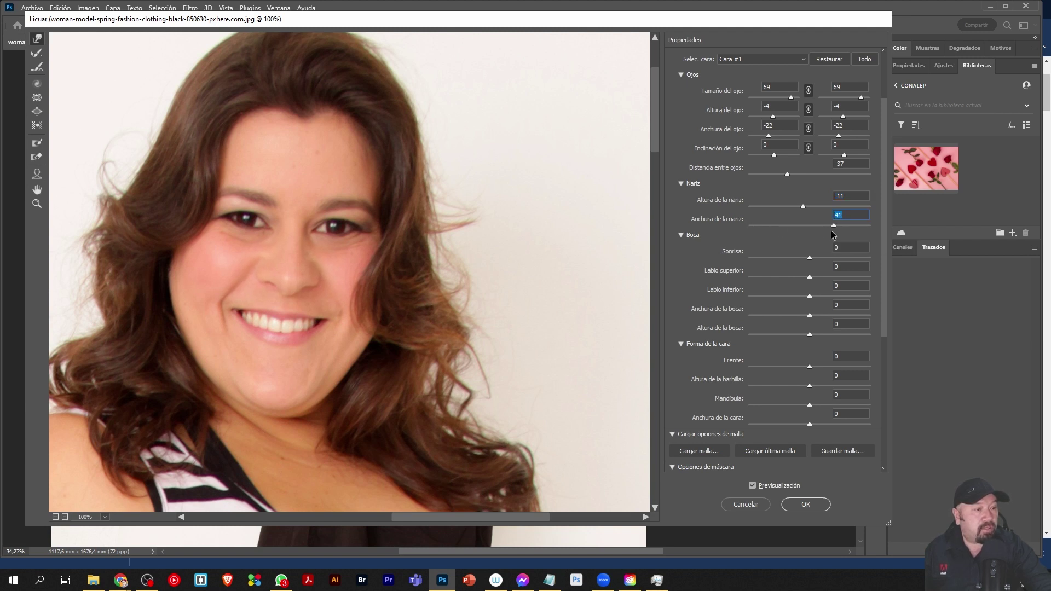
{"action": "left_click_drag", "start_coordinate": [794, 233], "coordinate": [798, 231]}
{"action": "scroll", "coordinate": [798, 232], "scroll_direction": "down", "scroll_amount": 2}
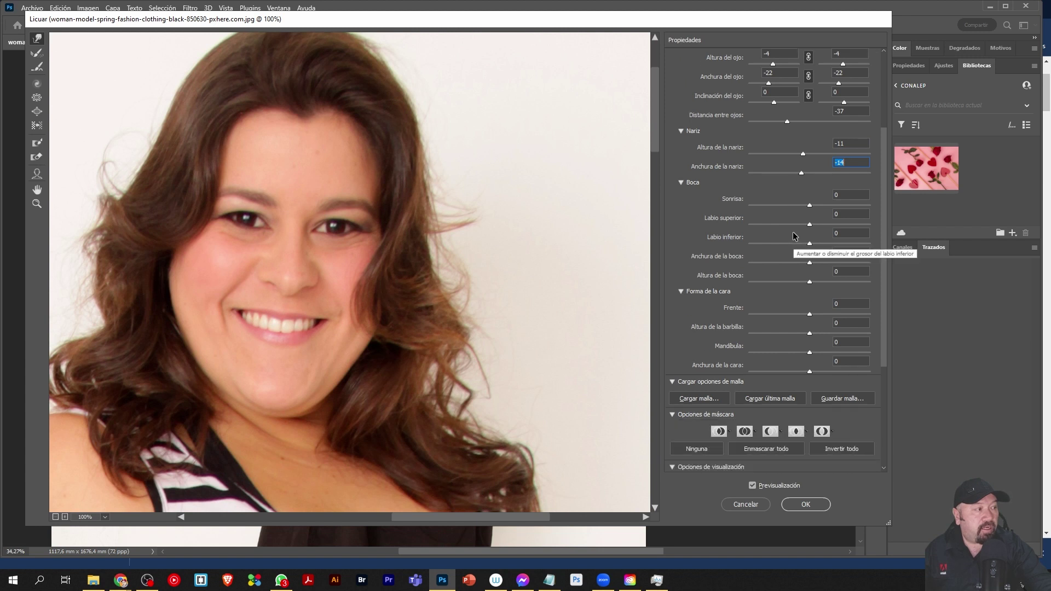
{"action": "left_click_drag", "start_coordinate": [808, 205], "coordinate": [775, 206]}
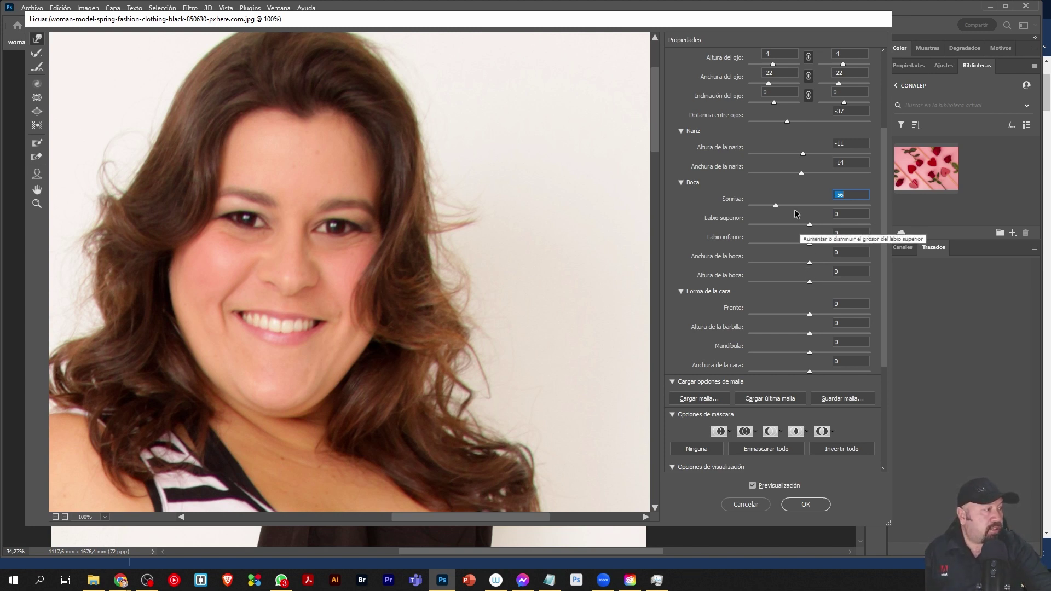
Bring the smile back toward neutral and reset the upper lip near zero
{"action": "mouse_move", "coordinate": [765, 205]}
{"action": "left_mouse_down"}
{"action": "mouse_move", "coordinate": [849, 207]}
{"action": "mouse_move", "coordinate": [788, 224]}
{"action": "left_mouse_up"}
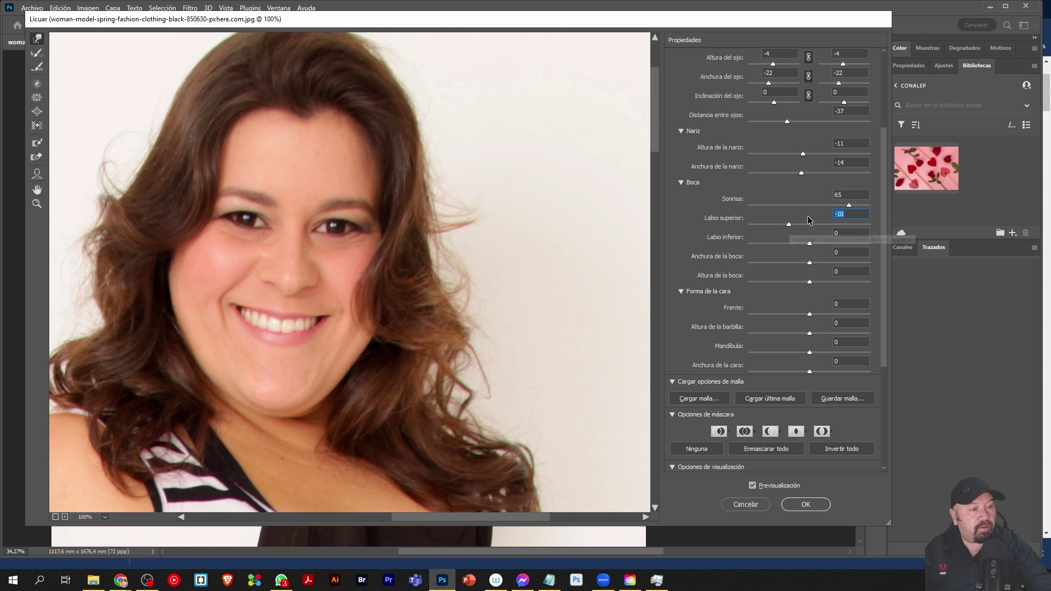
{"action": "left_click", "coordinate": [809, 222]}
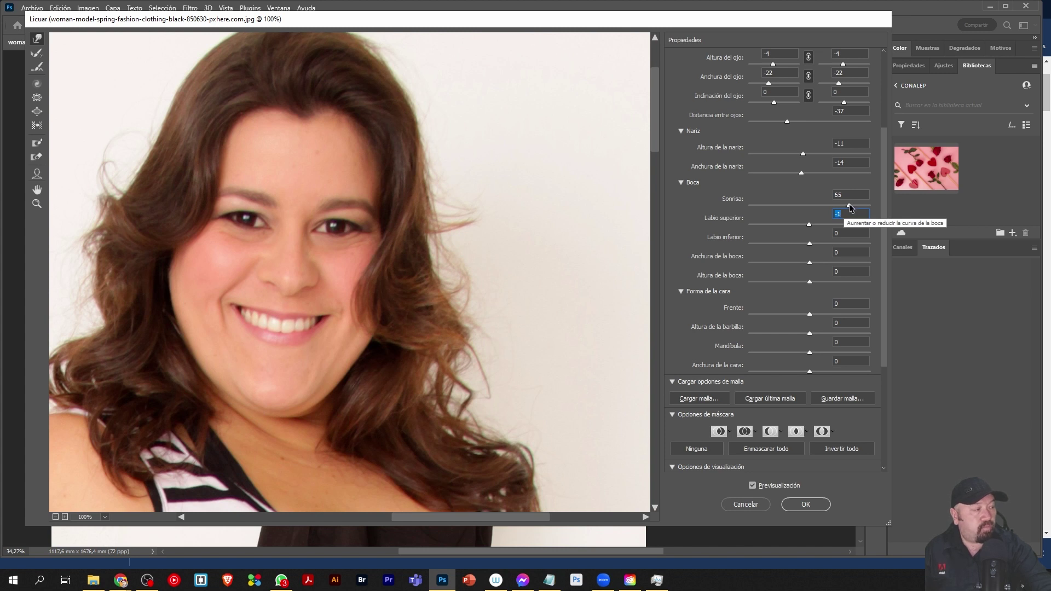
{"action": "left_click", "coordinate": [848, 204]}
{"action": "mouse_move", "coordinate": [844, 204]}
{"action": "left_mouse_down"}
{"action": "mouse_move", "coordinate": [817, 204]}
{"action": "mouse_move", "coordinate": [815, 225]}
{"action": "left_mouse_up"}
{"action": "type", "text": "92"}
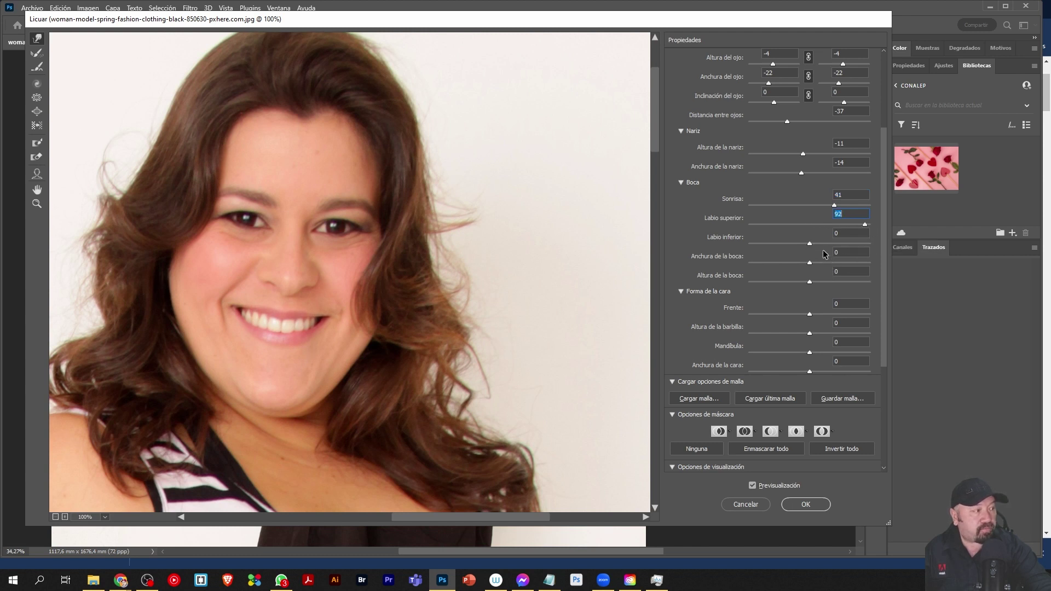
Adjust the lower lip to -22 and the upper lip to 96
{"action": "left_click_drag", "start_coordinate": [809, 243], "coordinate": [819, 244]}
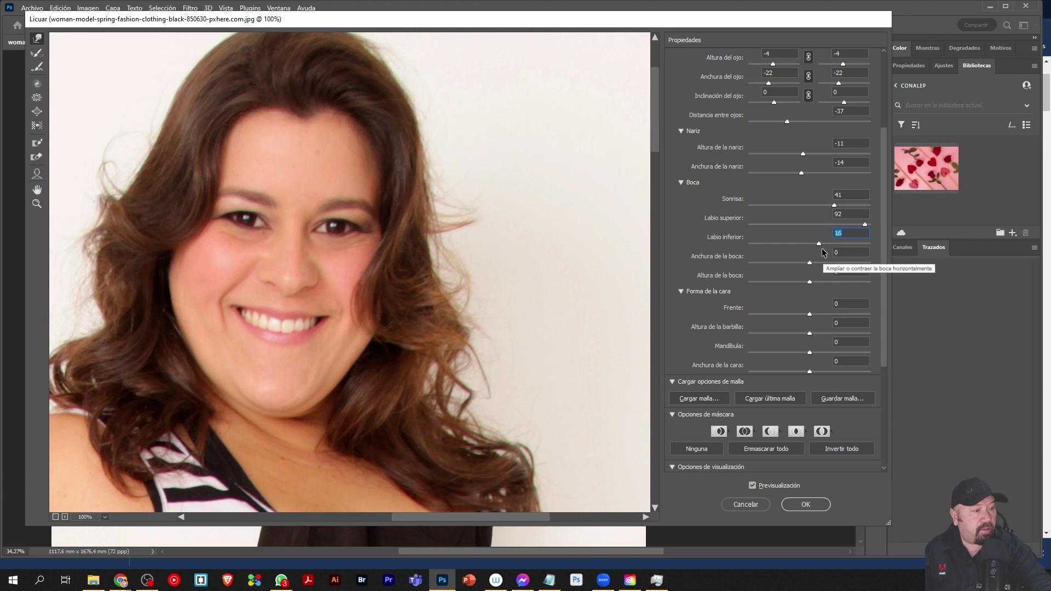
{"action": "left_click", "coordinate": [822, 244]}
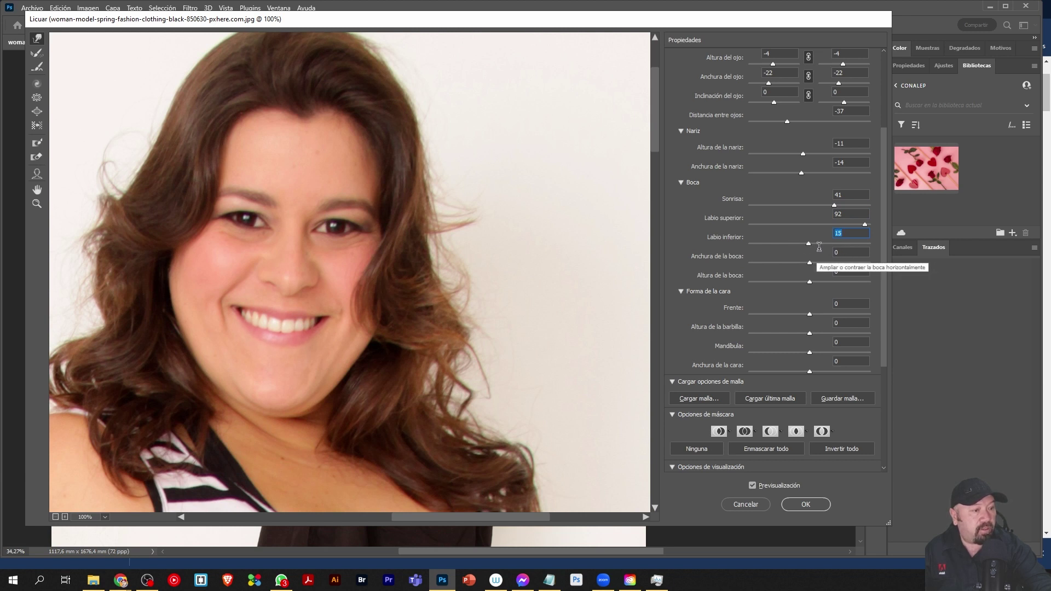
{"action": "left_click_drag", "start_coordinate": [806, 247], "coordinate": [801, 250]}
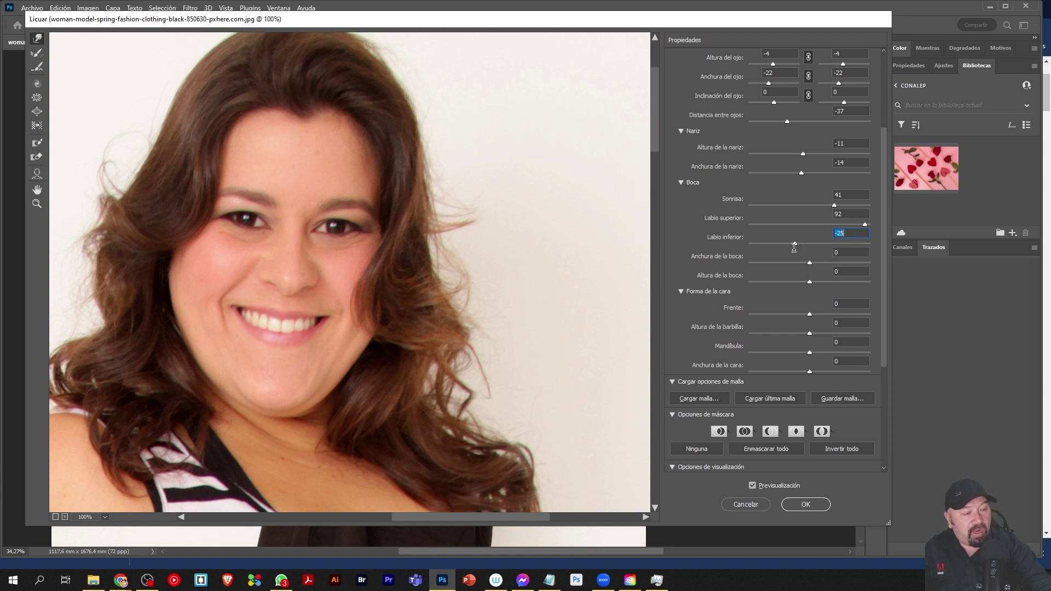
{"action": "mouse_move", "coordinate": [771, 245]}
{"action": "left_mouse_down"}
{"action": "mouse_move", "coordinate": [759, 242]}
{"action": "mouse_move", "coordinate": [796, 243]}
{"action": "left_mouse_up"}
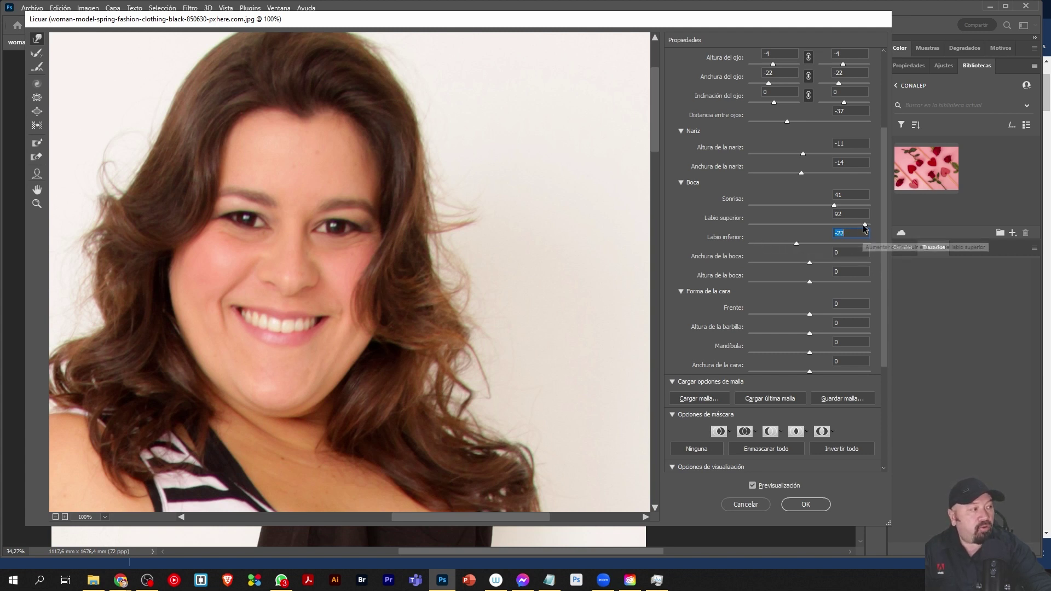
{"action": "left_click_drag", "start_coordinate": [865, 225], "coordinate": [840, 225]}
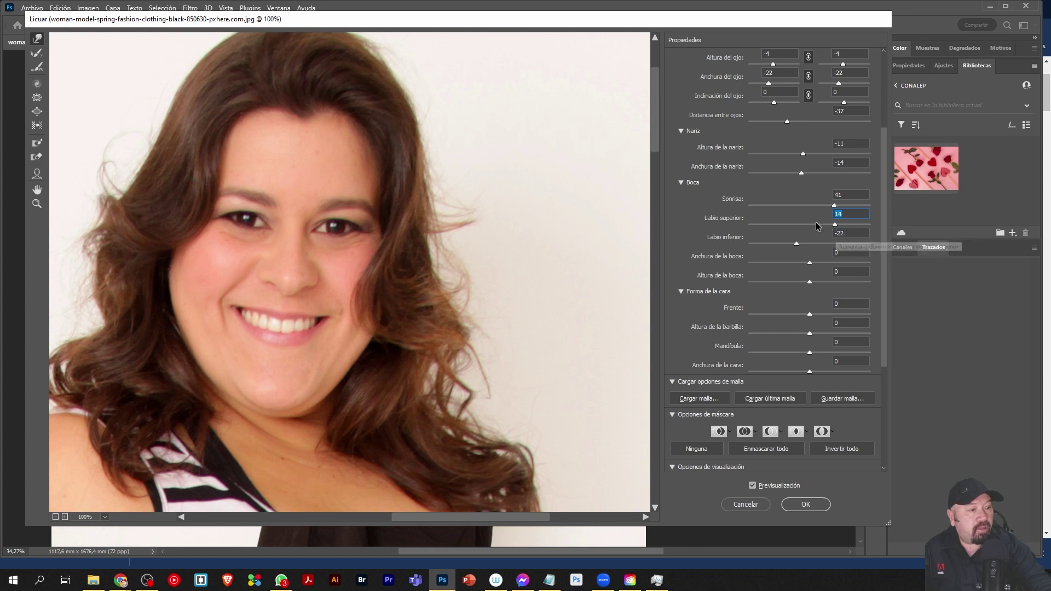
{"action": "left_click_drag", "start_coordinate": [840, 225], "coordinate": [861, 228]}
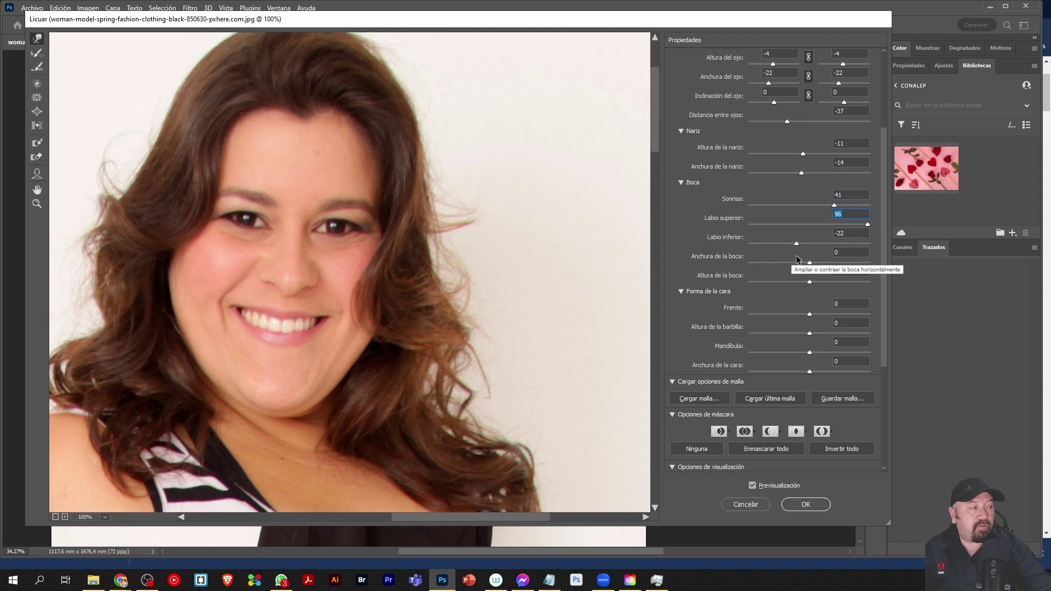
Narrow the mouth width to -25 and enter 20 for mouth height
{"action": "scroll", "coordinate": [795, 263], "scroll_direction": "down", "scroll_amount": 2}
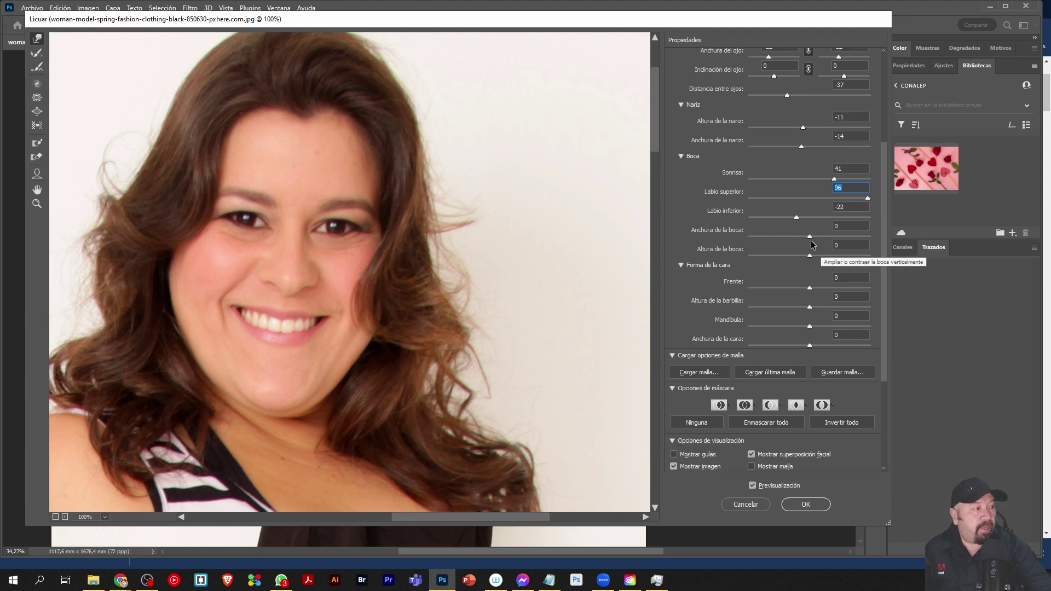
{"action": "mouse_move", "coordinate": [809, 236]}
{"action": "left_mouse_down"}
{"action": "mouse_move", "coordinate": [760, 237]}
{"action": "mouse_move", "coordinate": [794, 257]}
{"action": "left_mouse_up"}
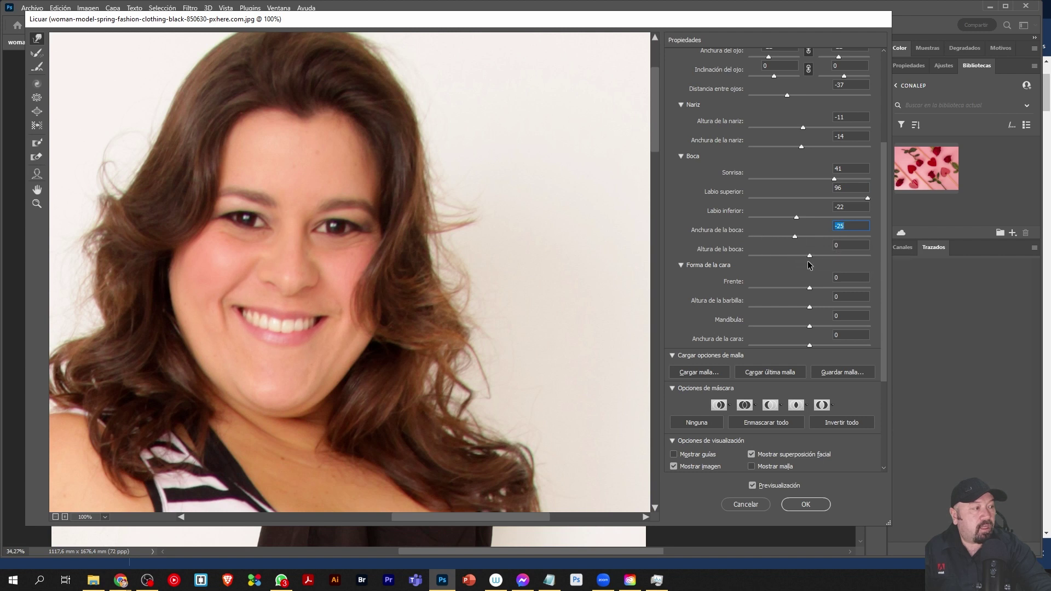
{"action": "type", "text": "20"}
{"action": "key", "text": "Return"}
Set mouth height to 5, shrink the forehead to -56 and raise chin height to 63
{"action": "type", "text": "5"}
{"action": "scroll", "coordinate": [808, 273], "scroll_direction": "down", "scroll_amount": 3}
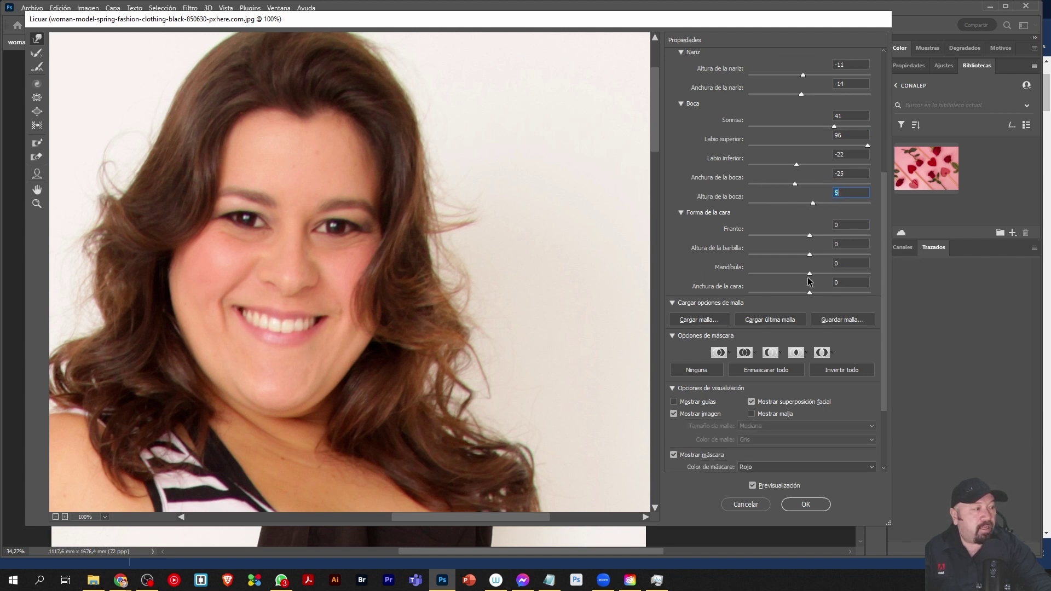
{"action": "left_click_drag", "start_coordinate": [820, 234], "coordinate": [775, 235]}
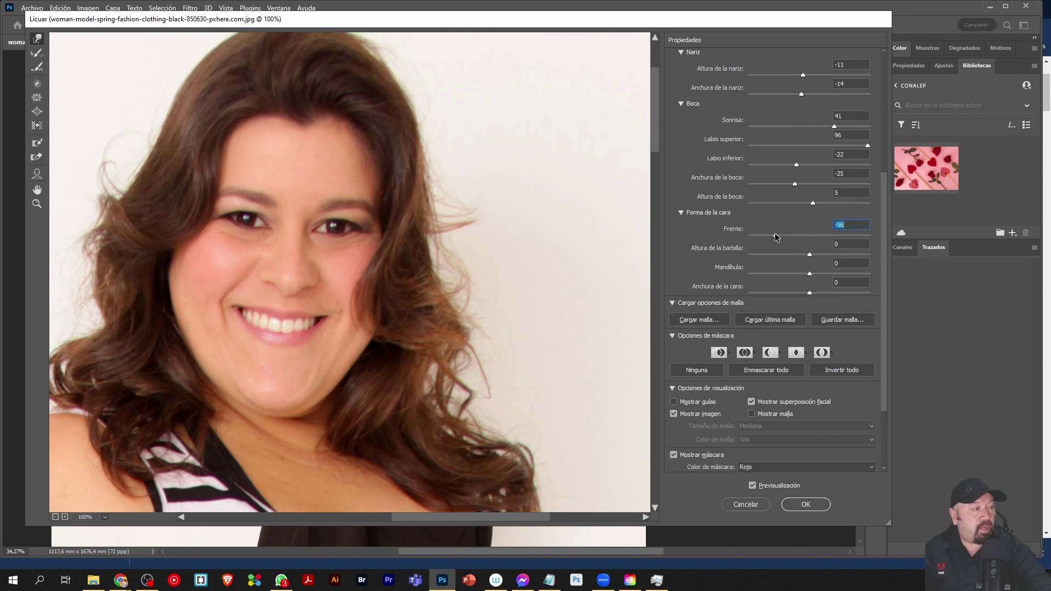
{"action": "scroll", "coordinate": [809, 262], "scroll_direction": "down", "scroll_amount": 3}
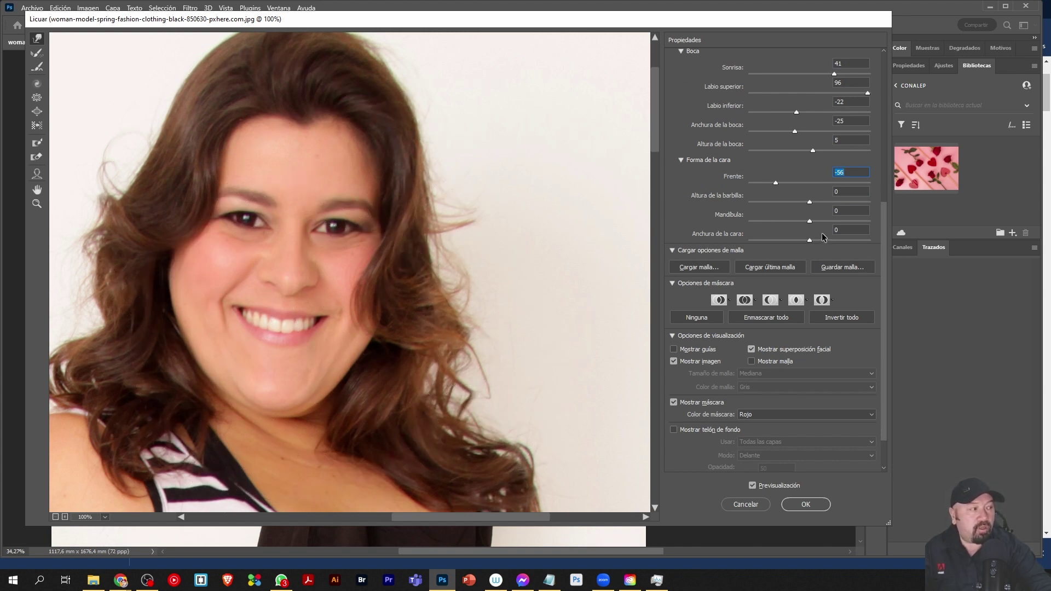
{"action": "mouse_move", "coordinate": [808, 202]}
{"action": "left_mouse_down"}
{"action": "mouse_move", "coordinate": [795, 202]}
{"action": "mouse_move", "coordinate": [849, 205]}
{"action": "left_mouse_up"}
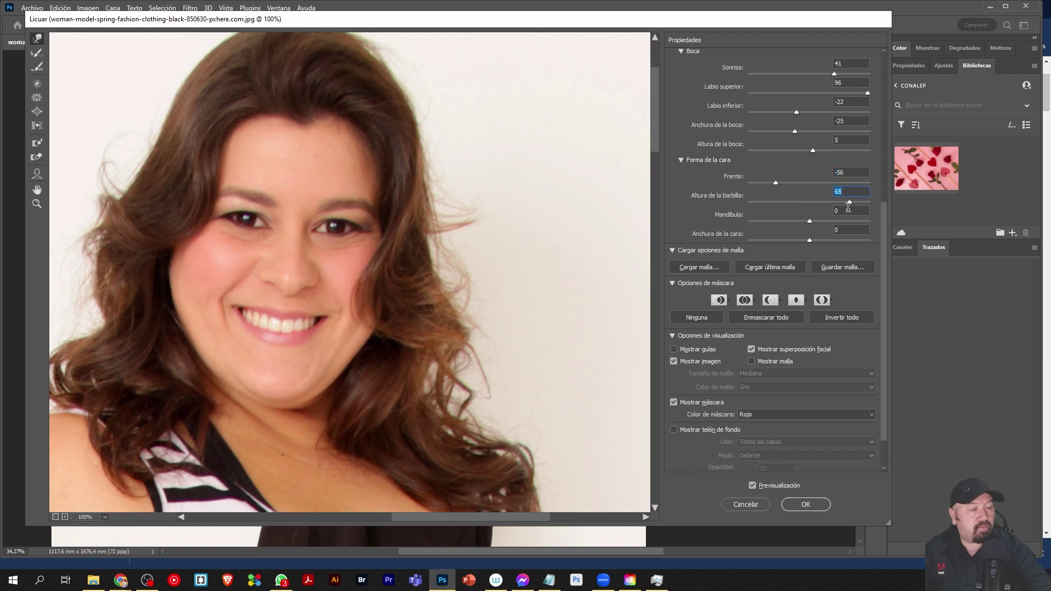
Set the jaw to -67 and narrow face width to -66
{"action": "scroll", "coordinate": [843, 207], "scroll_direction": "down", "scroll_amount": 1}
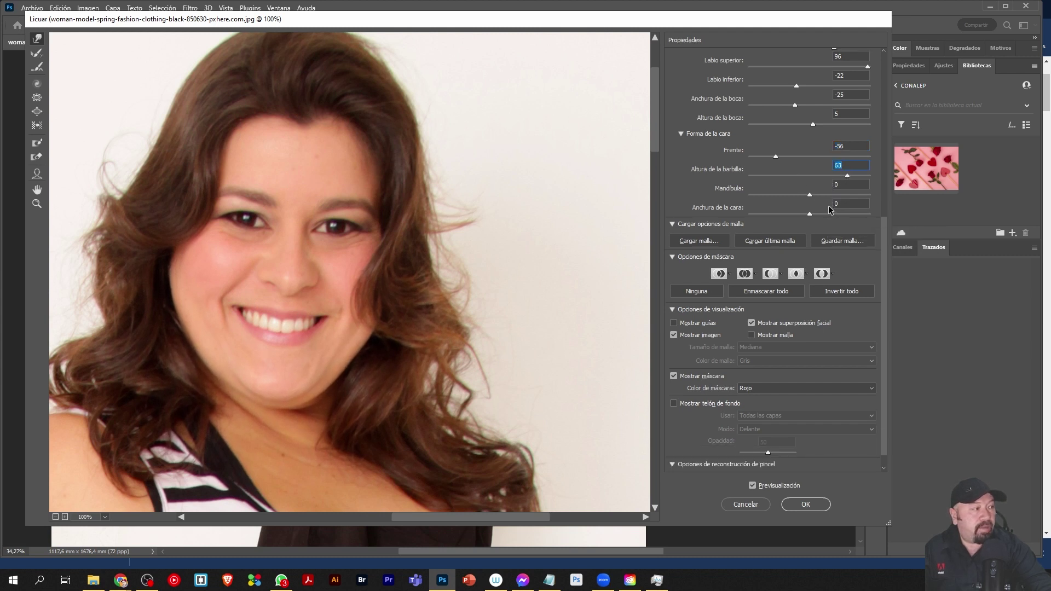
{"action": "left_click_drag", "start_coordinate": [809, 195], "coordinate": [782, 192]}
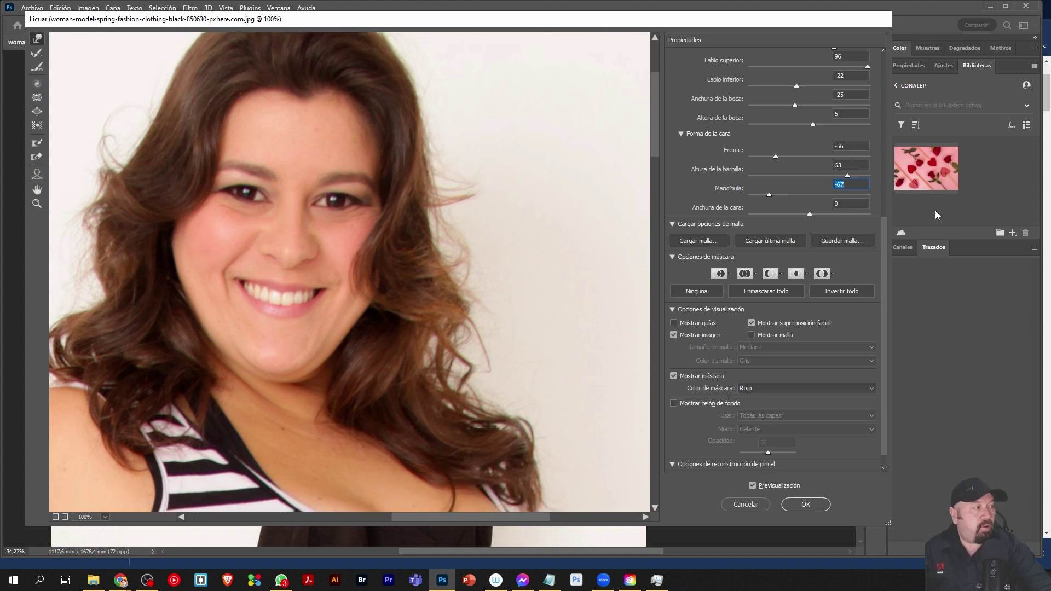
{"action": "scroll", "coordinate": [820, 195], "scroll_direction": "down", "scroll_amount": 1}
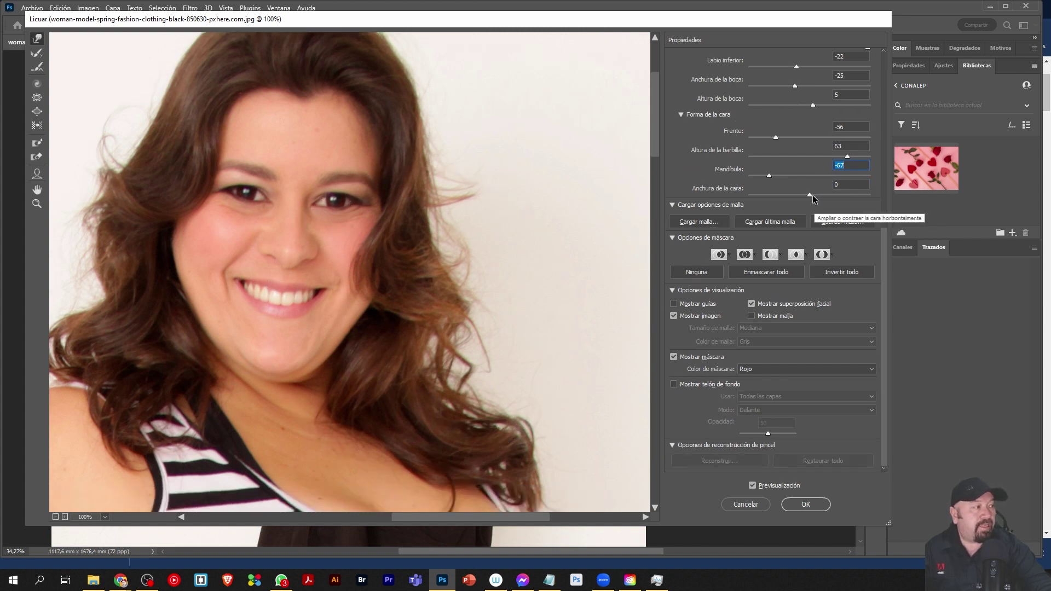
{"action": "left_click_drag", "start_coordinate": [812, 194], "coordinate": [771, 195]}
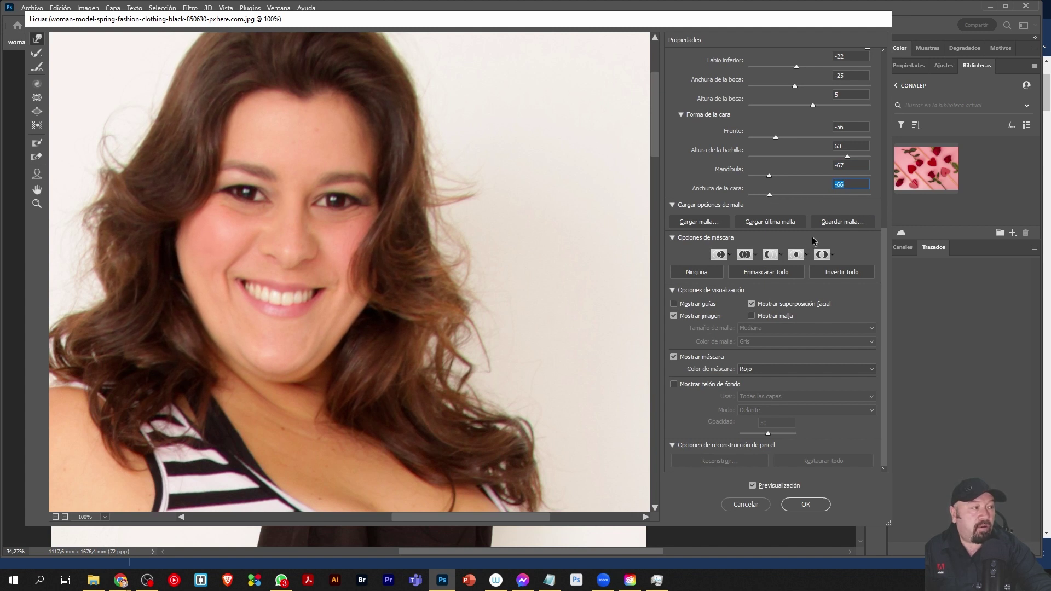
{"action": "scroll", "coordinate": [812, 244], "scroll_direction": "up", "scroll_amount": 2}
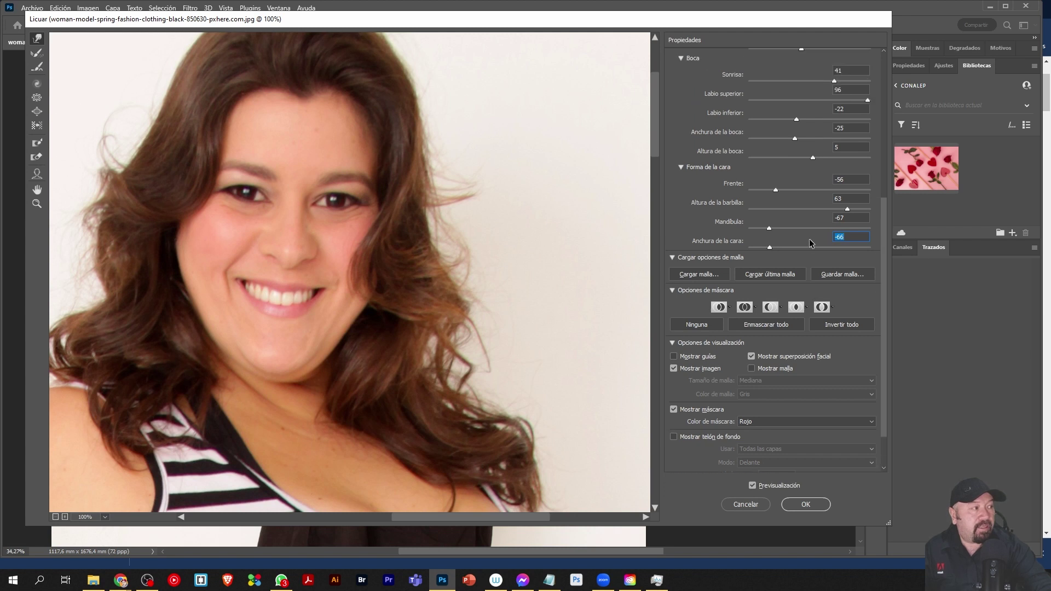
{"action": "scroll", "coordinate": [808, 237], "scroll_direction": "up", "scroll_amount": 2}
{"action": "scroll", "coordinate": [807, 237], "scroll_direction": "up", "scroll_amount": 2}
{"action": "scroll", "coordinate": [798, 241], "scroll_direction": "down", "scroll_amount": 2}
{"action": "scroll", "coordinate": [798, 240], "scroll_direction": "down", "scroll_amount": 4}
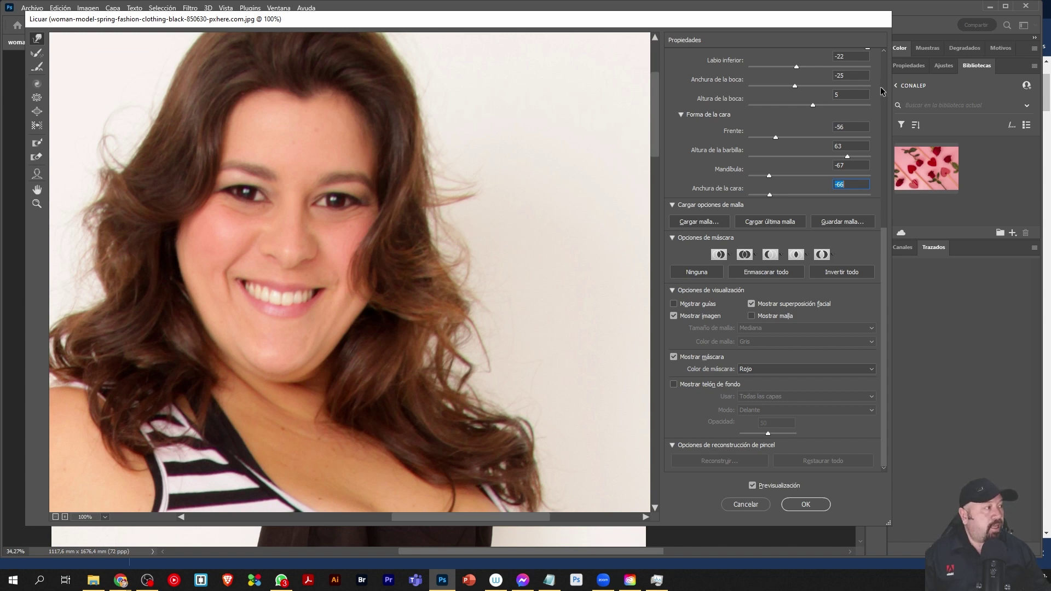
Set the Liquify brush size to 166 and zoom the preview out to 50% to show the torso, arm and skirt
{"action": "scroll", "coordinate": [883, 91], "scroll_direction": "up", "scroll_amount": 10}
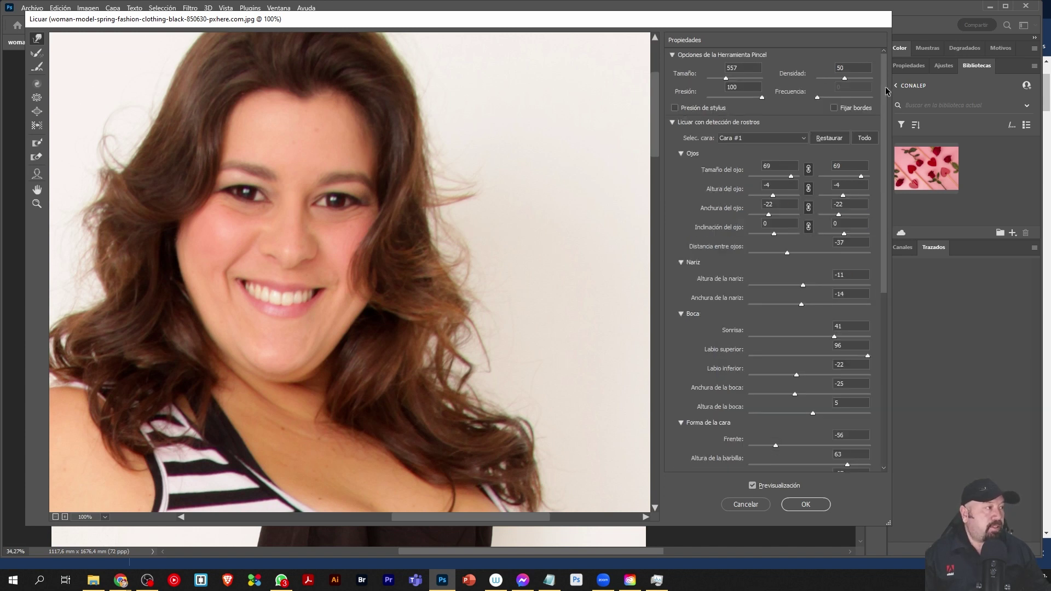
{"action": "left_click", "coordinate": [716, 78]}
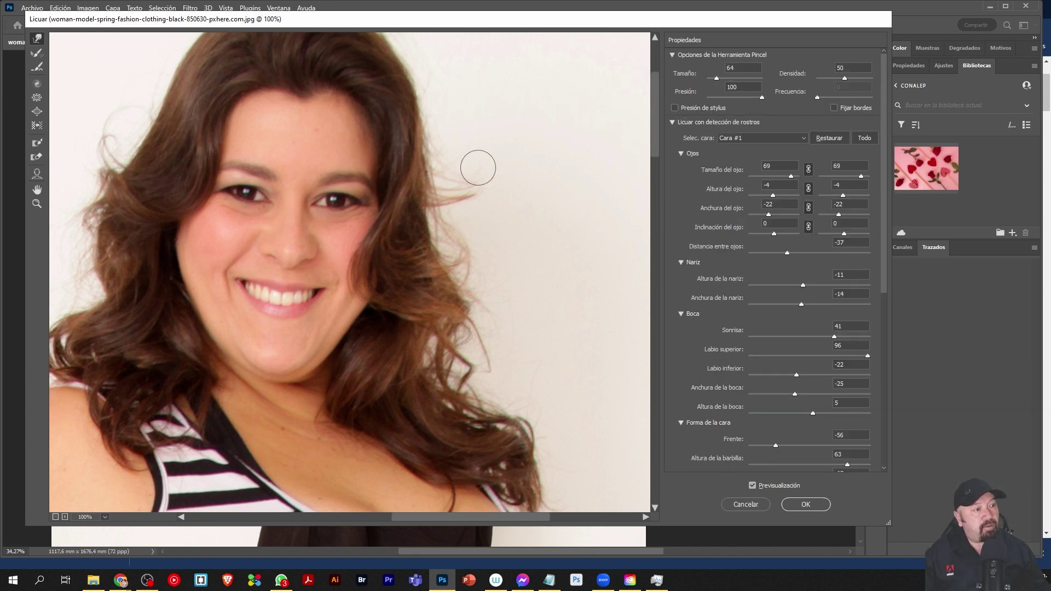
{"action": "left_click", "coordinate": [719, 78]}
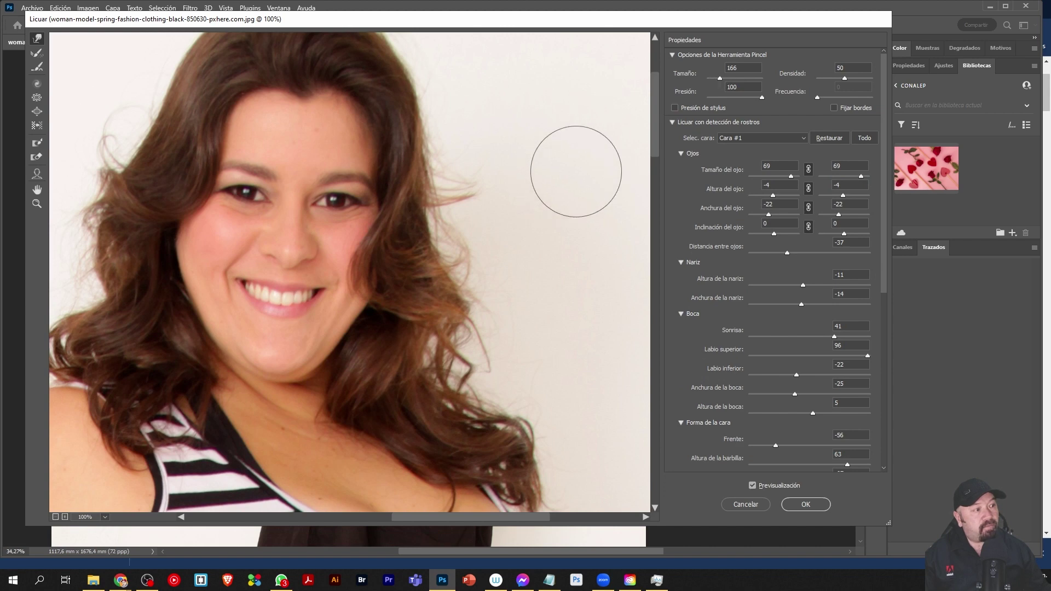
{"action": "left_click_drag", "start_coordinate": [655, 121], "coordinate": [655, 211]}
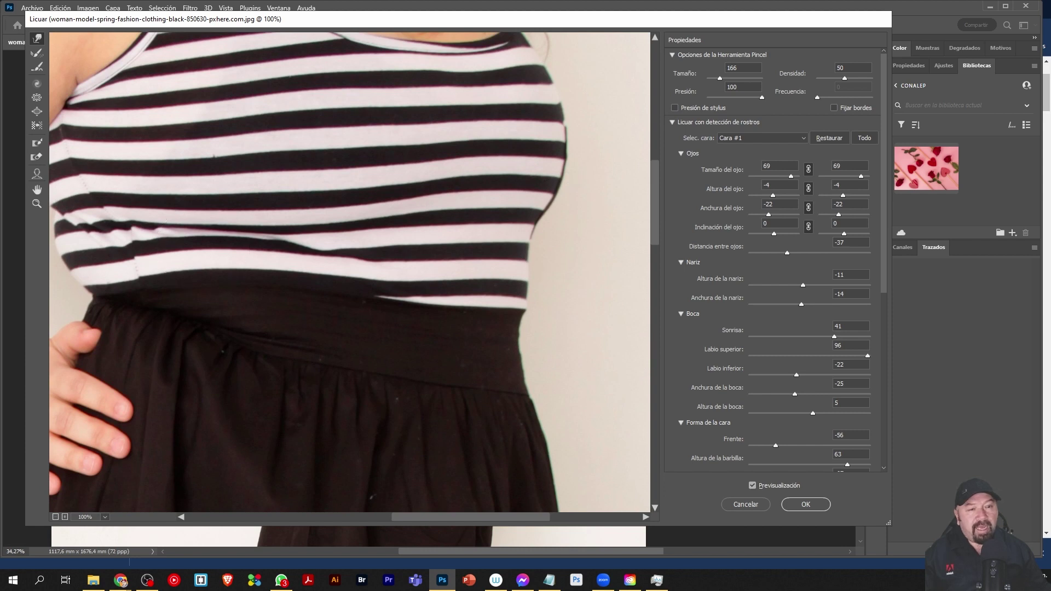
{"action": "left_click", "coordinate": [36, 203]}
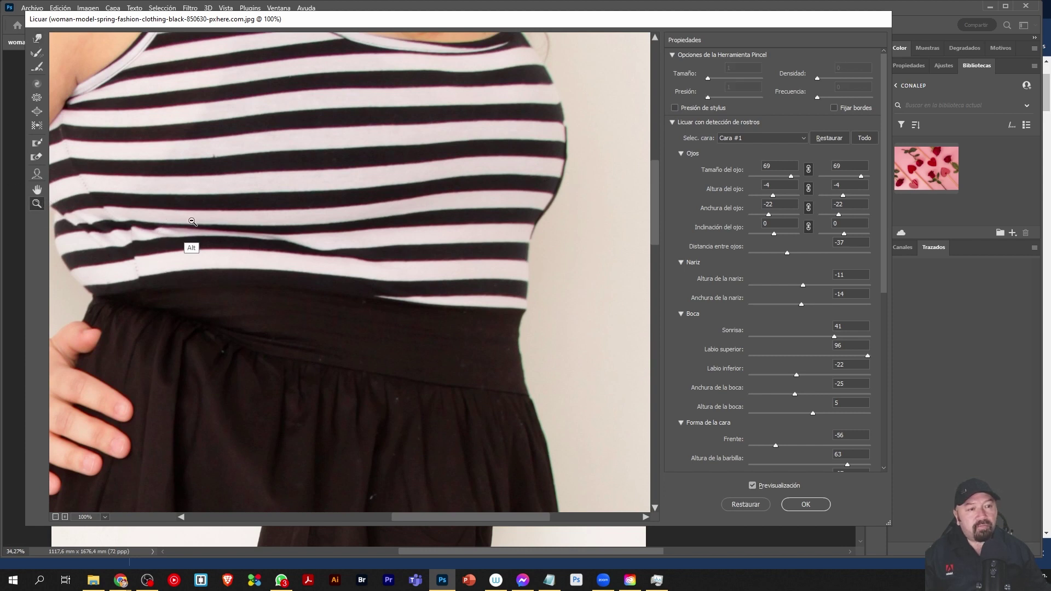
{"action": "left_click", "coordinate": [206, 249], "text": "alt"}
{"action": "left_click", "coordinate": [290, 248], "text": "alt"}
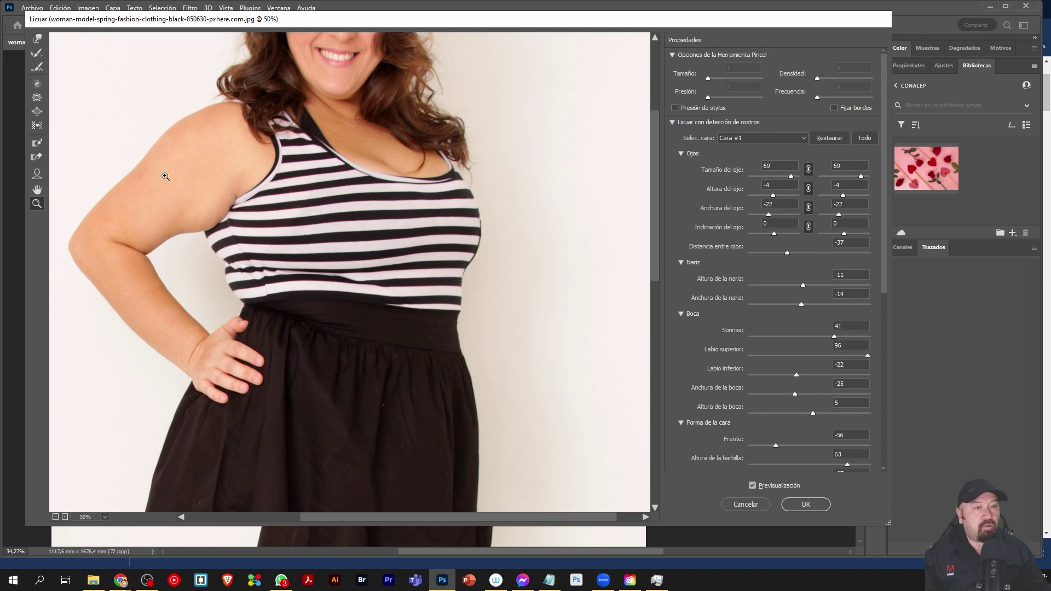
Forward Warp the right waist edge and the torso contour by the arm inward, with brush size 305
{"action": "left_click", "coordinate": [37, 38]}
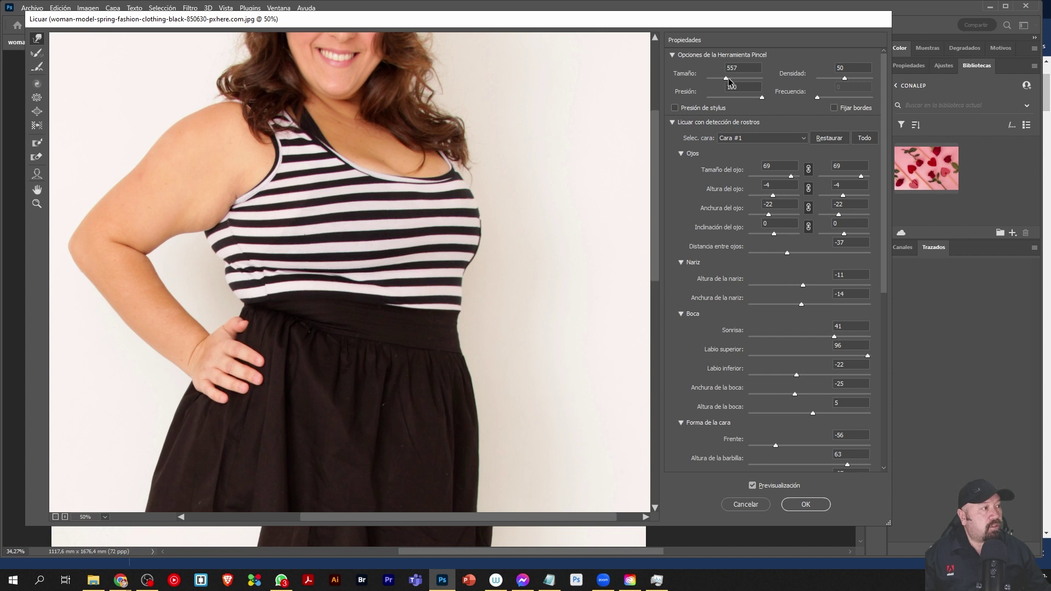
{"action": "left_click_drag", "start_coordinate": [497, 327], "coordinate": [466, 317]}
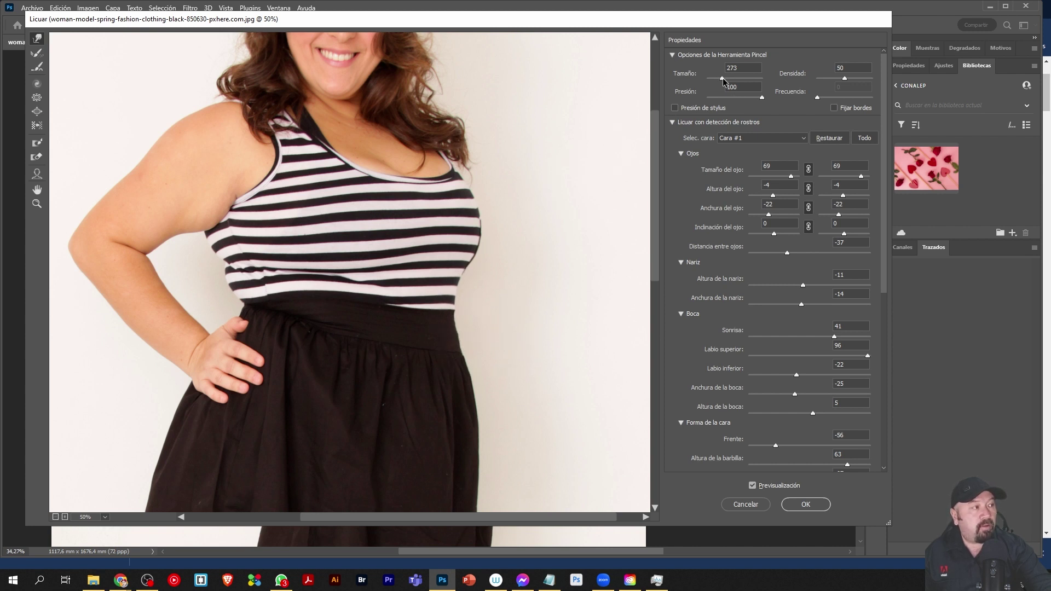
{"action": "left_click_drag", "start_coordinate": [724, 78], "coordinate": [722, 79]}
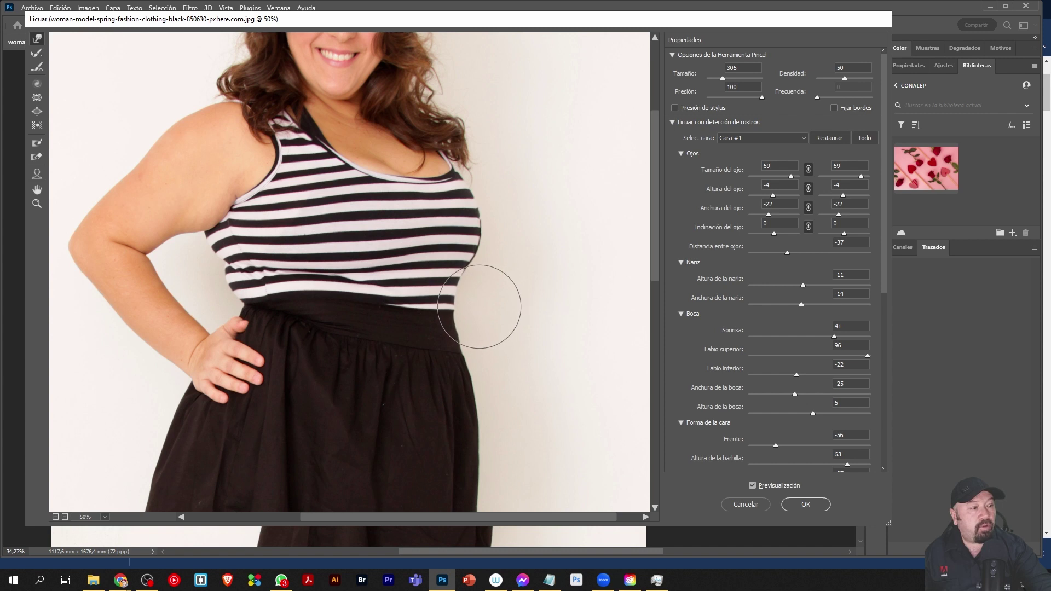
{"action": "left_click_drag", "start_coordinate": [469, 294], "coordinate": [446, 331]}
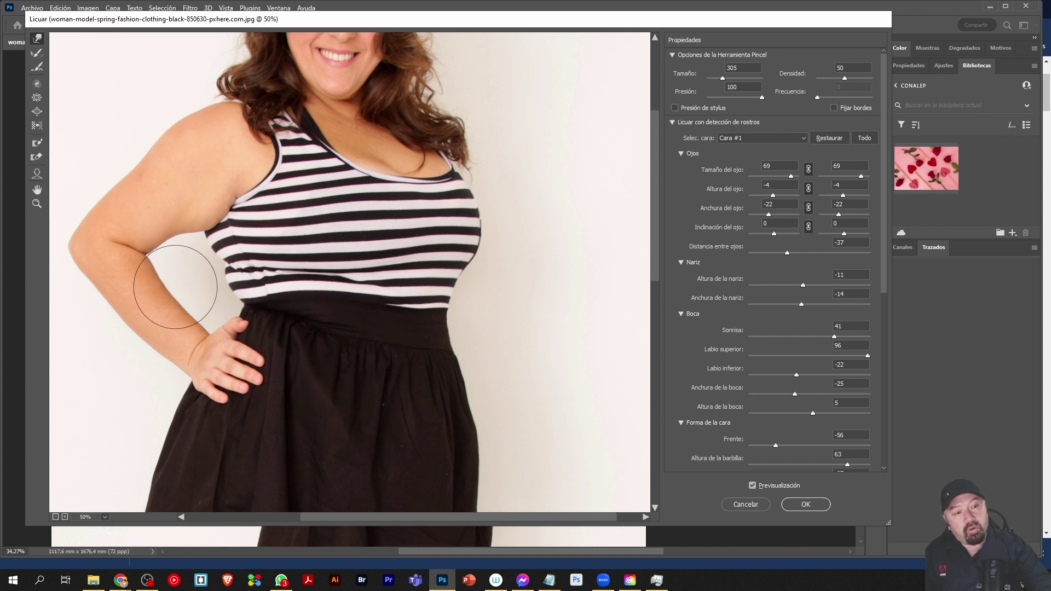
{"action": "mouse_move", "coordinate": [175, 287]}
{"action": "left_mouse_down"}
{"action": "mouse_move", "coordinate": [218, 253]}
{"action": "mouse_move", "coordinate": [215, 296]}
{"action": "left_mouse_up"}
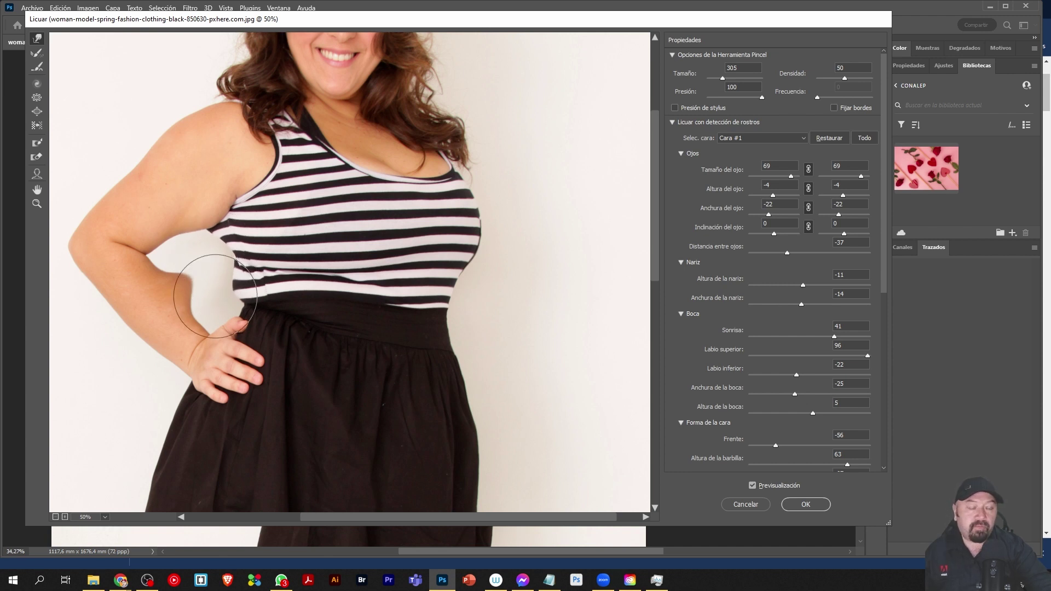
{"action": "left_click_drag", "start_coordinate": [215, 296], "coordinate": [276, 267]}
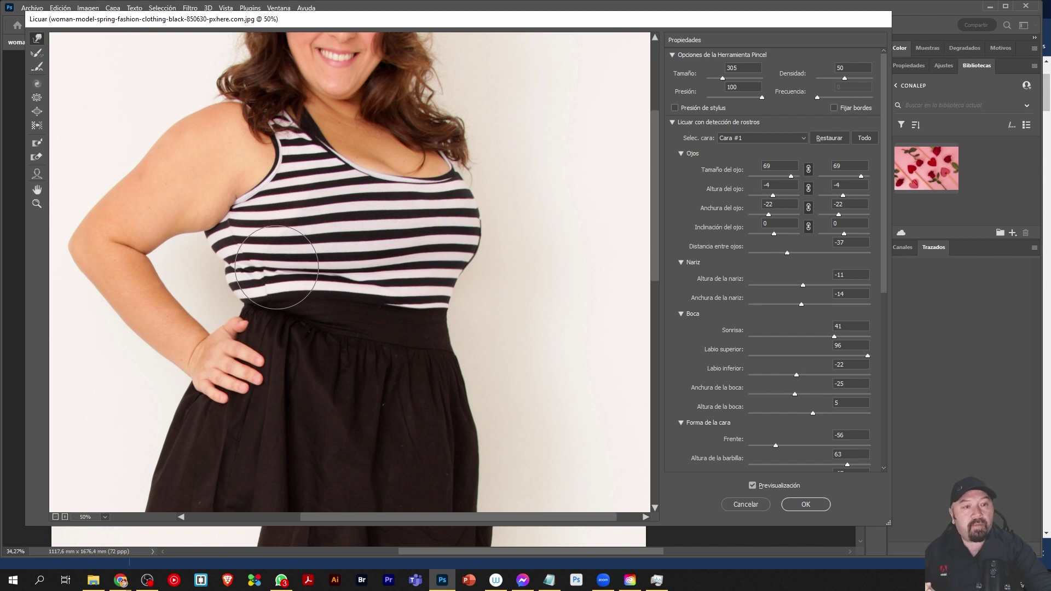
Freeze-mask the forearm, then push the torso's left edge inward
{"action": "left_click", "coordinate": [36, 144]}
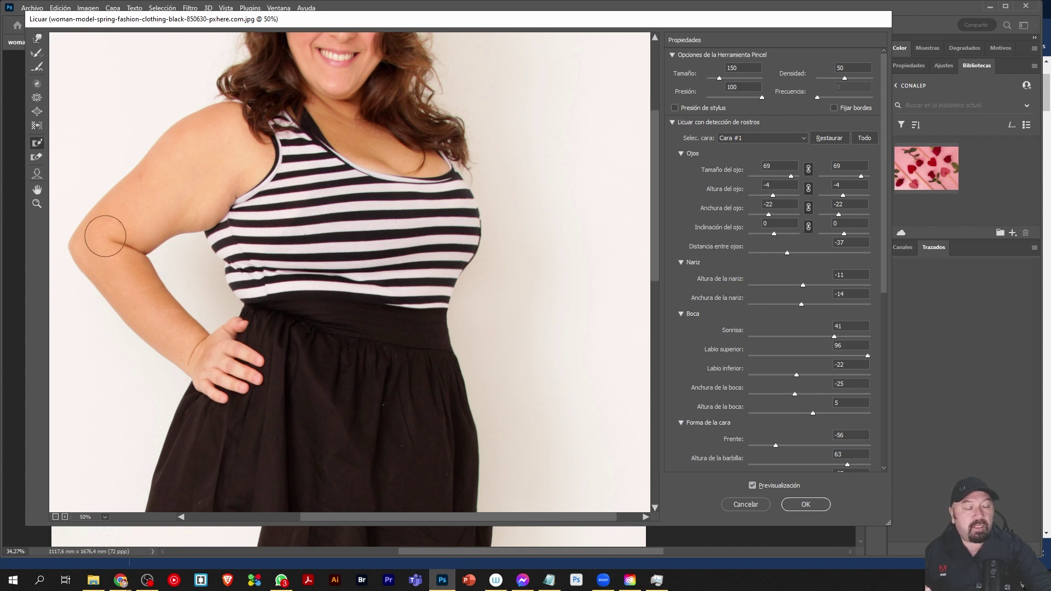
{"action": "mouse_move", "coordinate": [105, 236]}
{"action": "left_mouse_down"}
{"action": "mouse_move", "coordinate": [203, 353]}
{"action": "mouse_move", "coordinate": [136, 259]}
{"action": "mouse_move", "coordinate": [153, 227]}
{"action": "mouse_move", "coordinate": [198, 210]}
{"action": "left_mouse_up"}
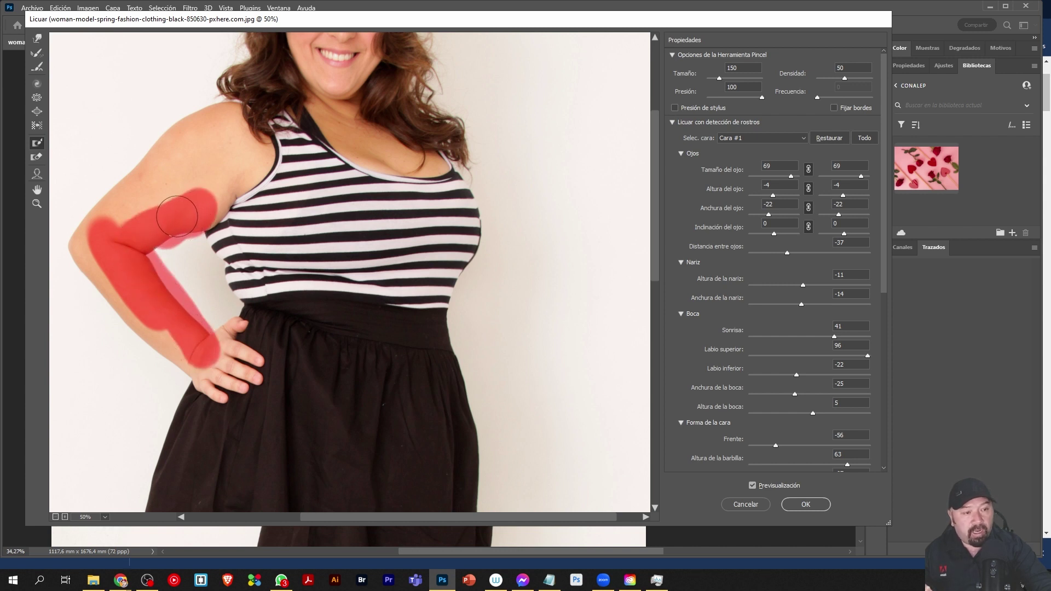
{"action": "left_click", "coordinate": [37, 37]}
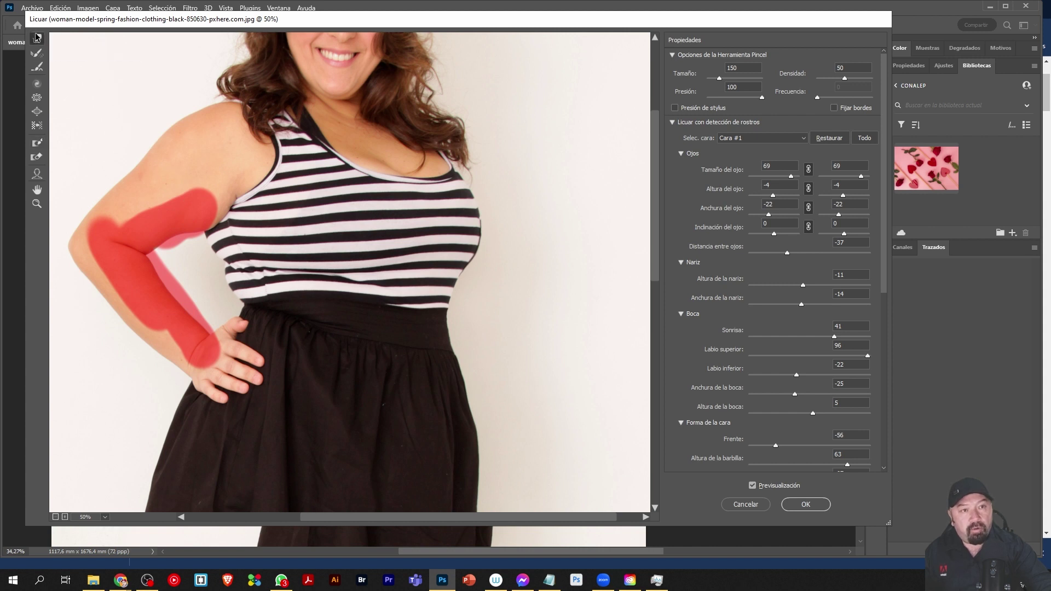
{"action": "mouse_move", "coordinate": [212, 249]}
{"action": "left_mouse_down"}
{"action": "mouse_move", "coordinate": [219, 279]}
{"action": "mouse_move", "coordinate": [257, 288]}
{"action": "mouse_move", "coordinate": [252, 295]}
{"action": "left_mouse_up"}
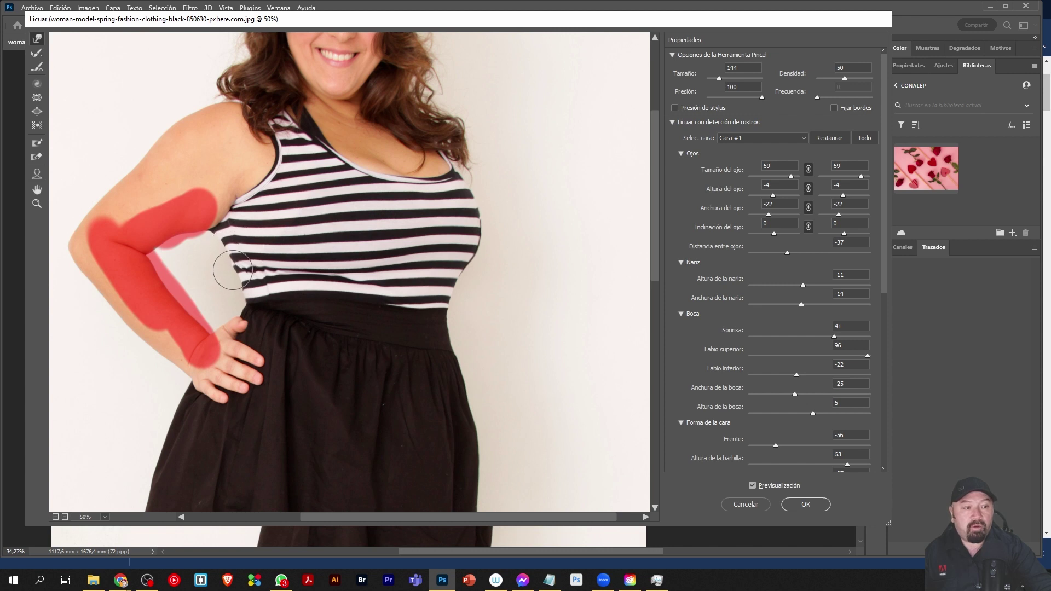
Enlarge the brush to 418 and push the chest stripes and right waistband edge inward
{"action": "key", "text": "bracketright"}
{"action": "key", "text": "bracketright"}
{"action": "key", "text": "bracketright"}
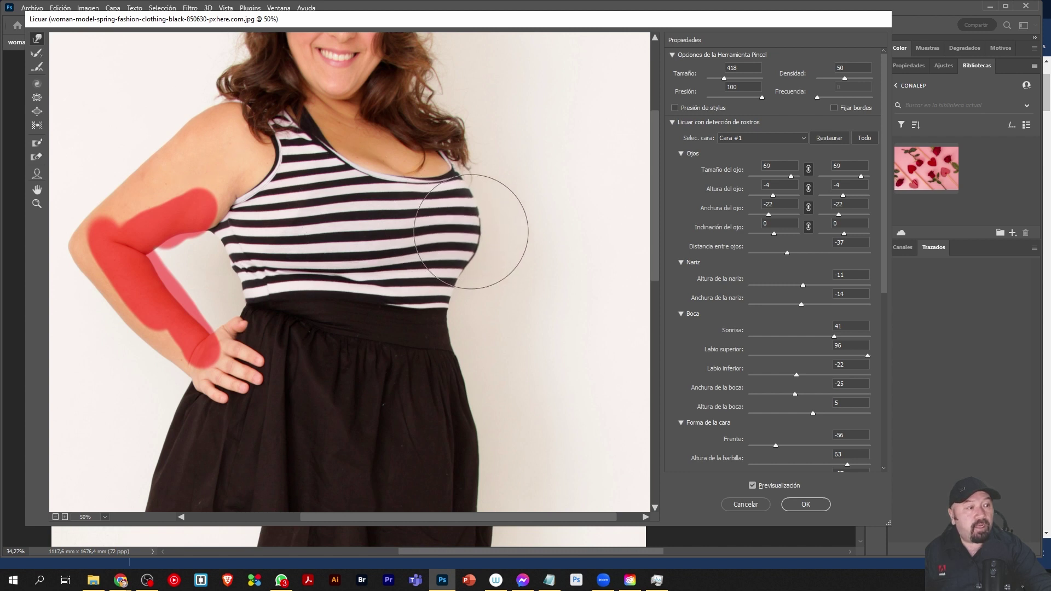
{"action": "left_click_drag", "start_coordinate": [465, 237], "coordinate": [463, 235]}
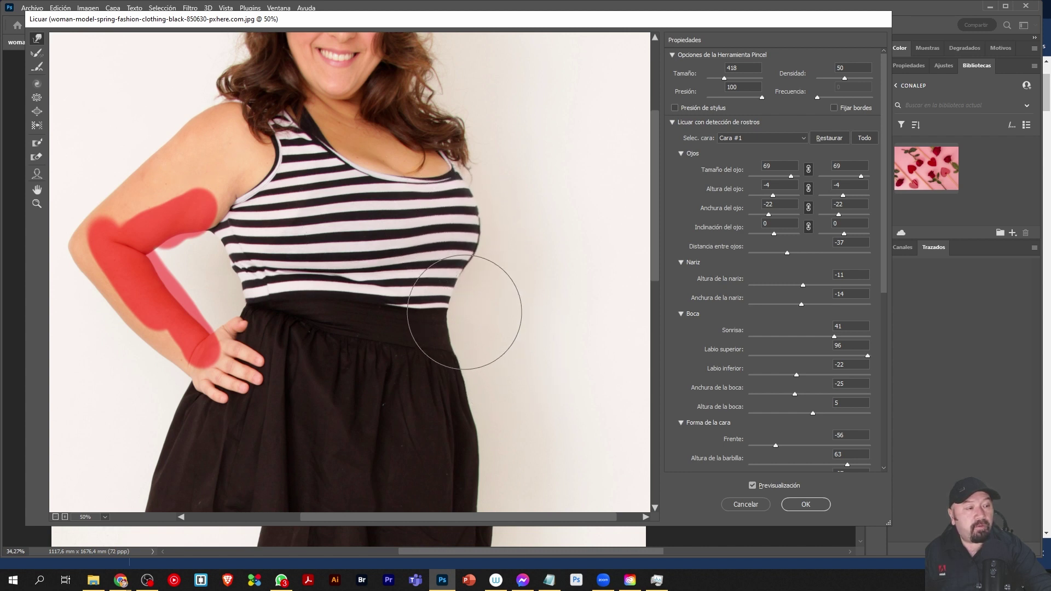
{"action": "left_click_drag", "start_coordinate": [462, 312], "coordinate": [460, 321]}
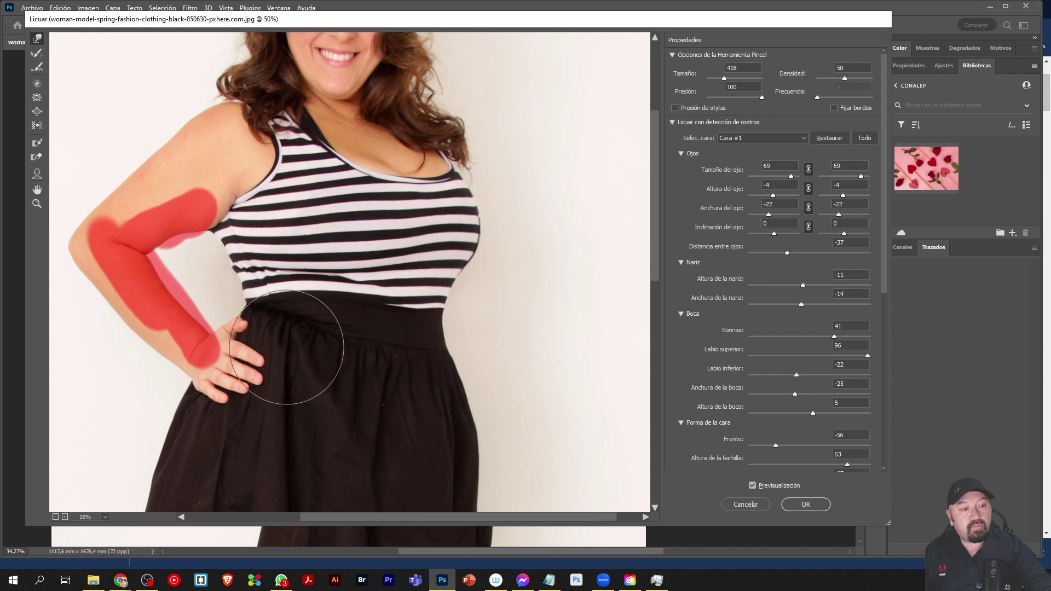
Freeze-mask the hand as well and push the waist contour inward again
{"action": "left_click", "coordinate": [37, 112]}
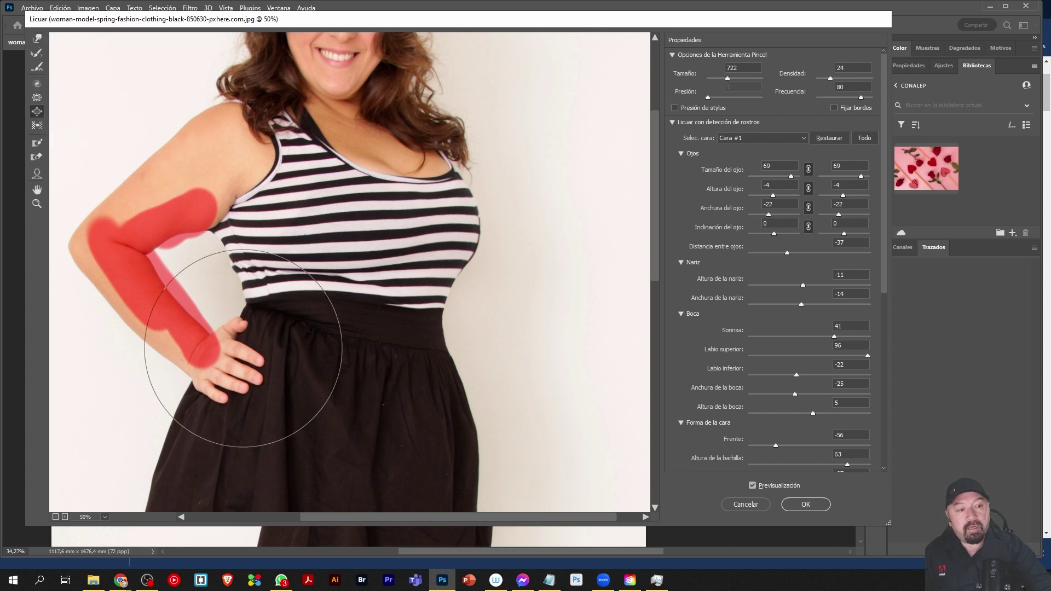
{"action": "left_click", "coordinate": [37, 144]}
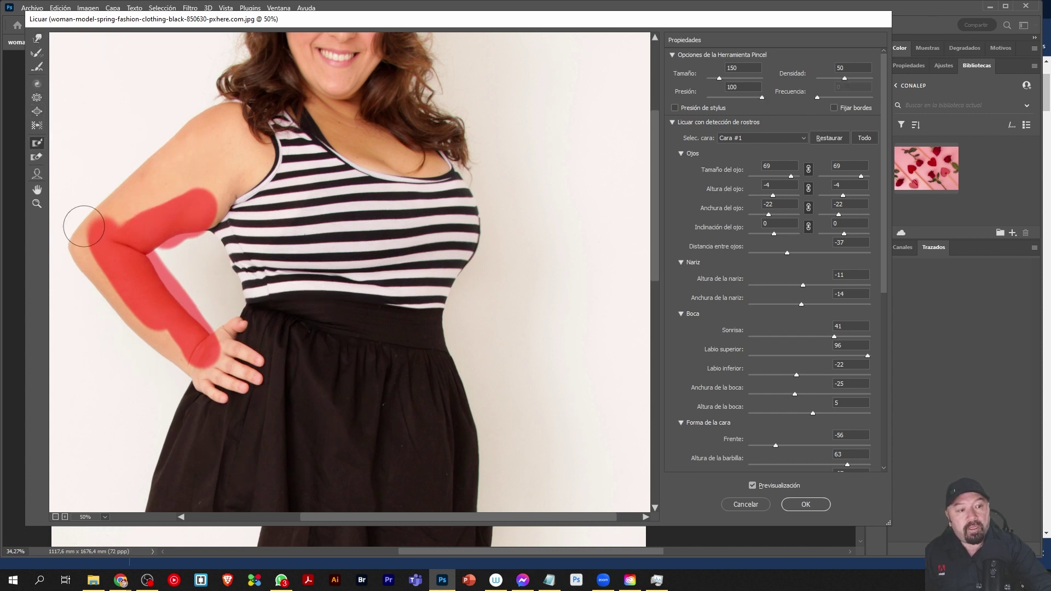
{"action": "left_click_drag", "start_coordinate": [231, 362], "coordinate": [249, 348]}
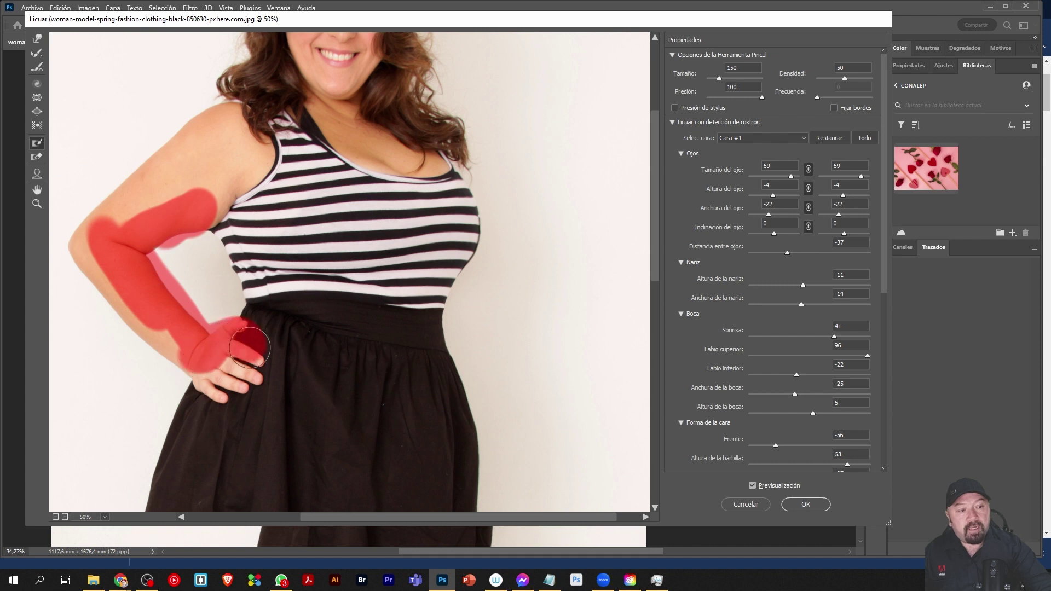
{"action": "left_click", "coordinate": [37, 39]}
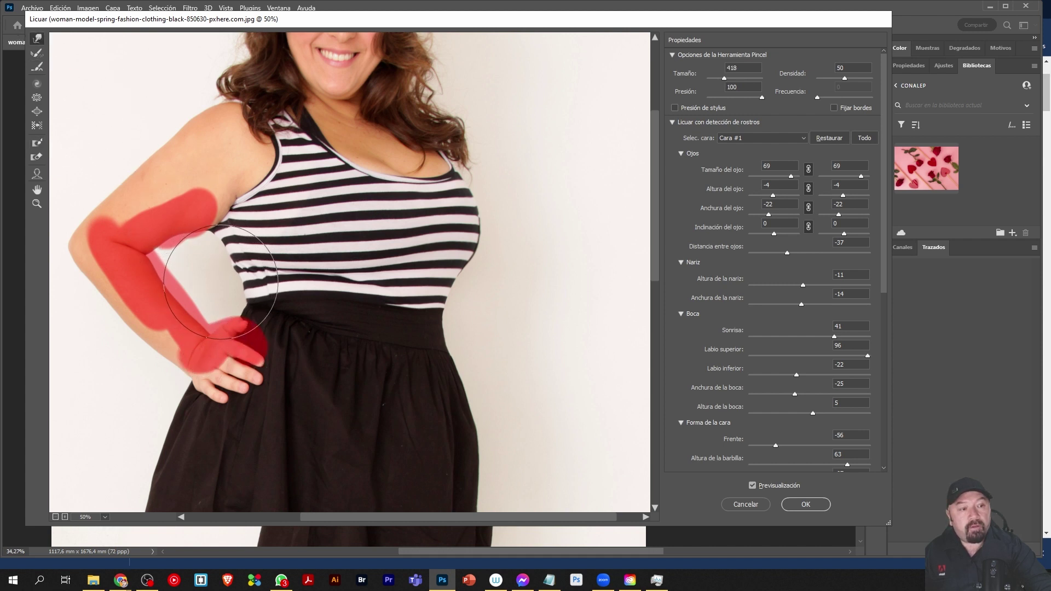
{"action": "left_click_drag", "start_coordinate": [221, 282], "coordinate": [226, 272]}
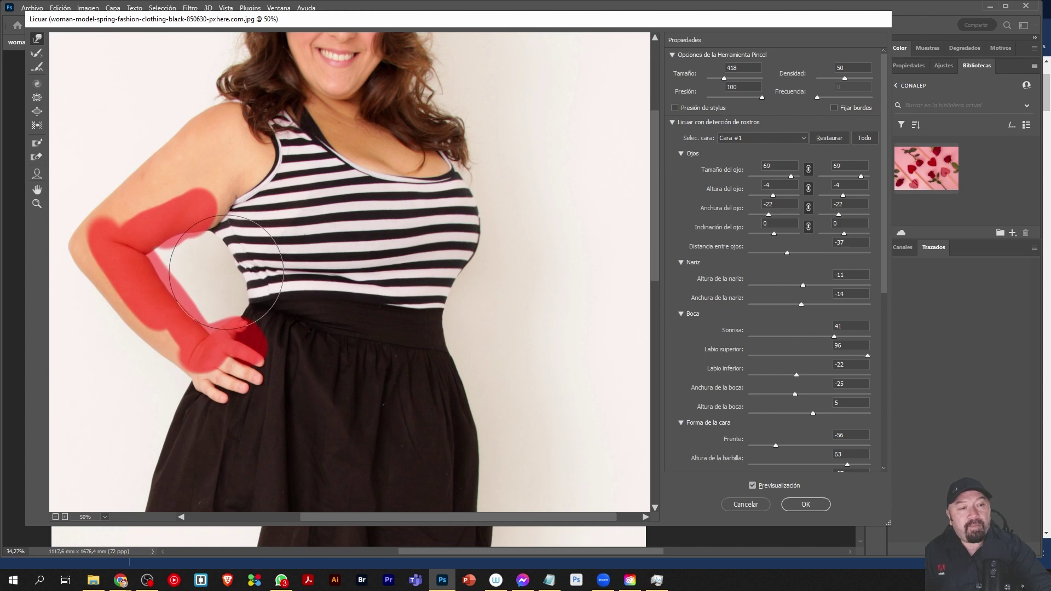
Pull the right waist edge inward, slimming it up toward the stripes
{"action": "scroll", "coordinate": [387, 316], "scroll_direction": "down", "scroll_amount": 3}
{"action": "scroll", "coordinate": [387, 328], "scroll_direction": "down", "scroll_amount": 5}
{"action": "scroll", "coordinate": [389, 326], "scroll_direction": "down", "scroll_amount": 2}
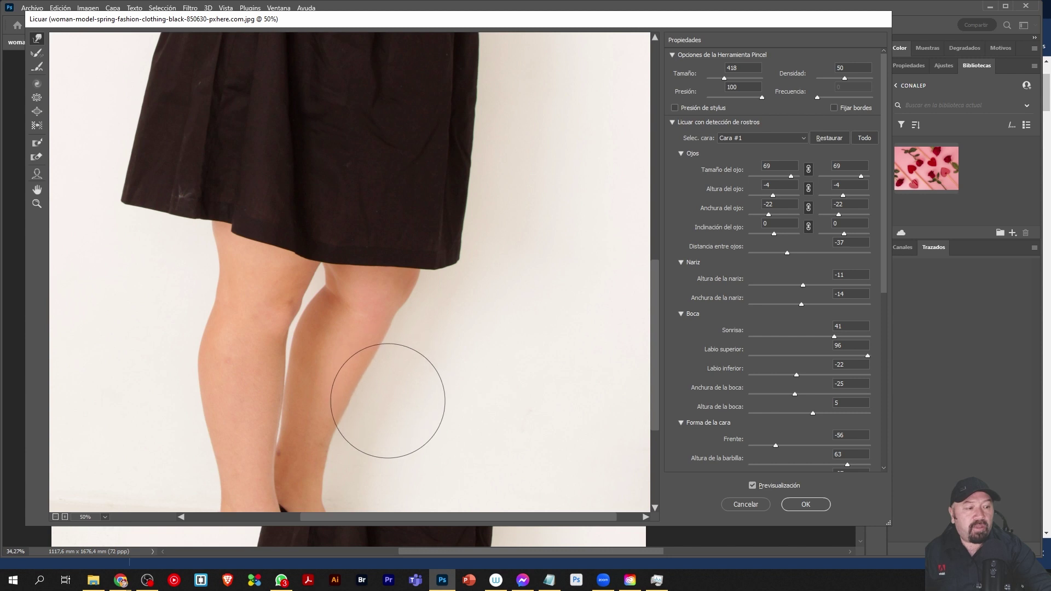
{"action": "scroll", "coordinate": [189, 406], "scroll_direction": "down", "scroll_amount": 2}
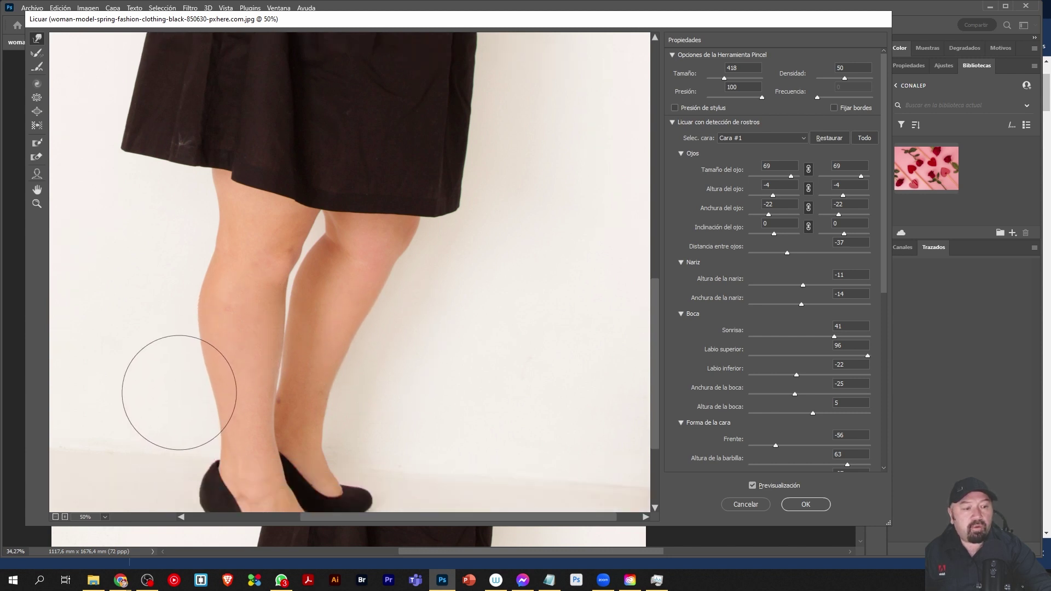
{"action": "scroll", "coordinate": [175, 389], "scroll_direction": "up", "scroll_amount": 3}
{"action": "scroll", "coordinate": [171, 385], "scroll_direction": "up", "scroll_amount": 3}
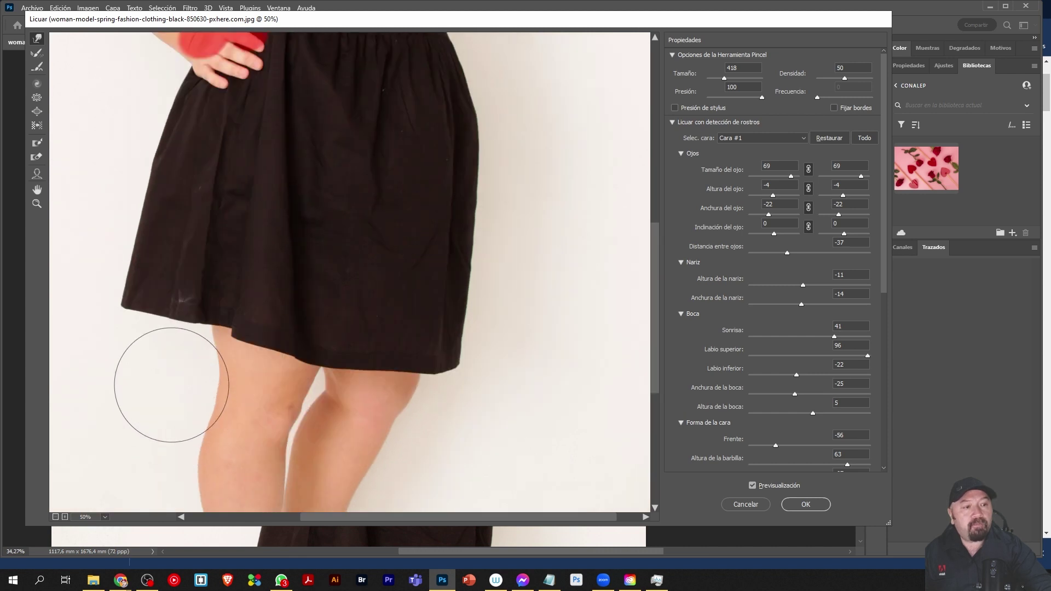
{"action": "scroll", "coordinate": [180, 306], "scroll_direction": "up", "scroll_amount": 1}
{"action": "scroll", "coordinate": [208, 309], "scroll_direction": "up", "scroll_amount": 5}
{"action": "scroll", "coordinate": [204, 318], "scroll_direction": "up", "scroll_amount": 3}
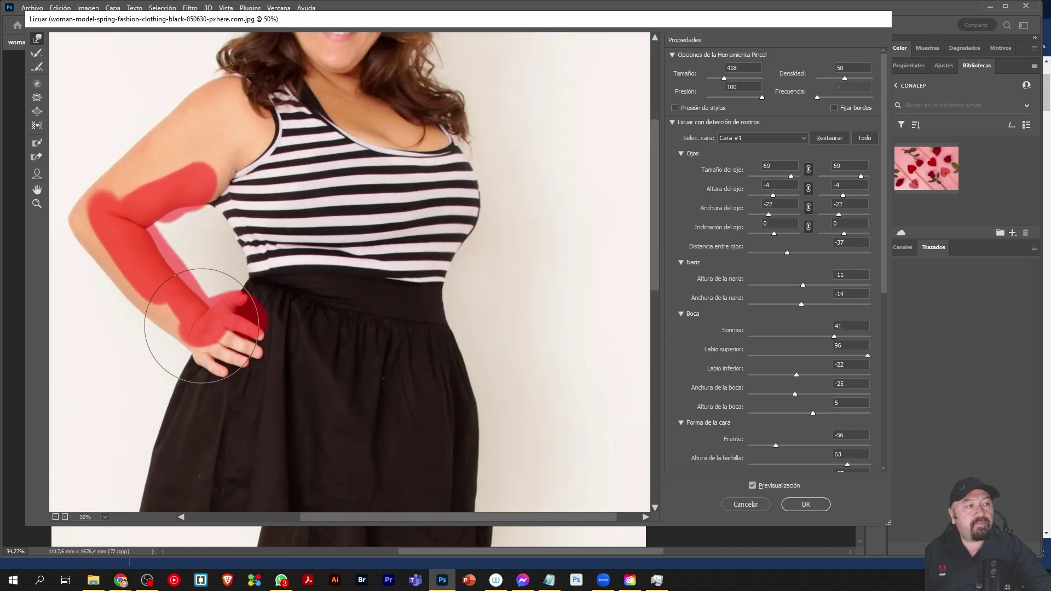
{"action": "scroll", "coordinate": [201, 325], "scroll_direction": "up", "scroll_amount": 3}
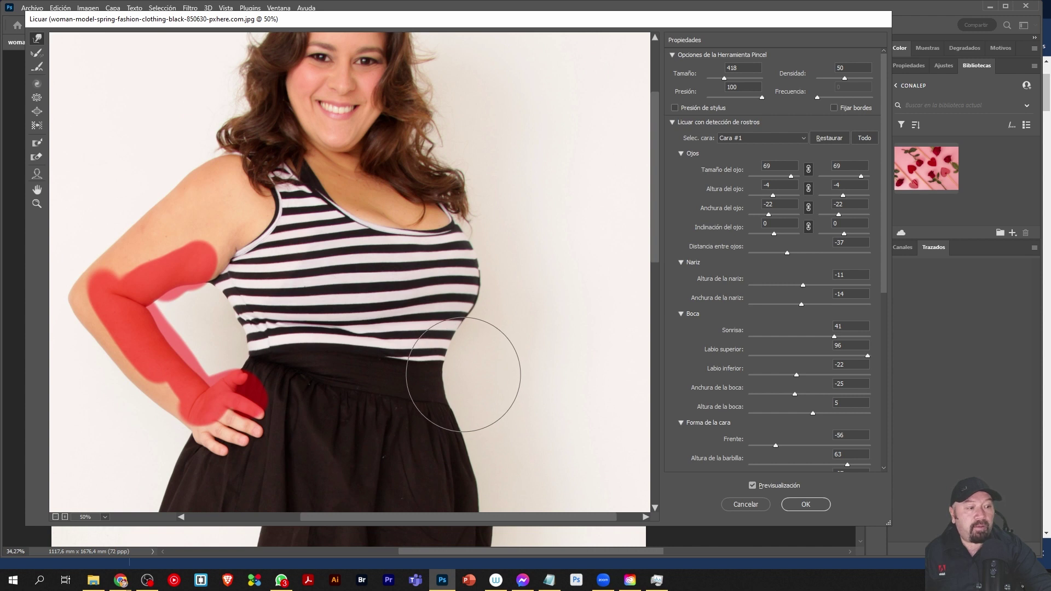
{"action": "left_click_drag", "start_coordinate": [463, 375], "coordinate": [478, 401]}
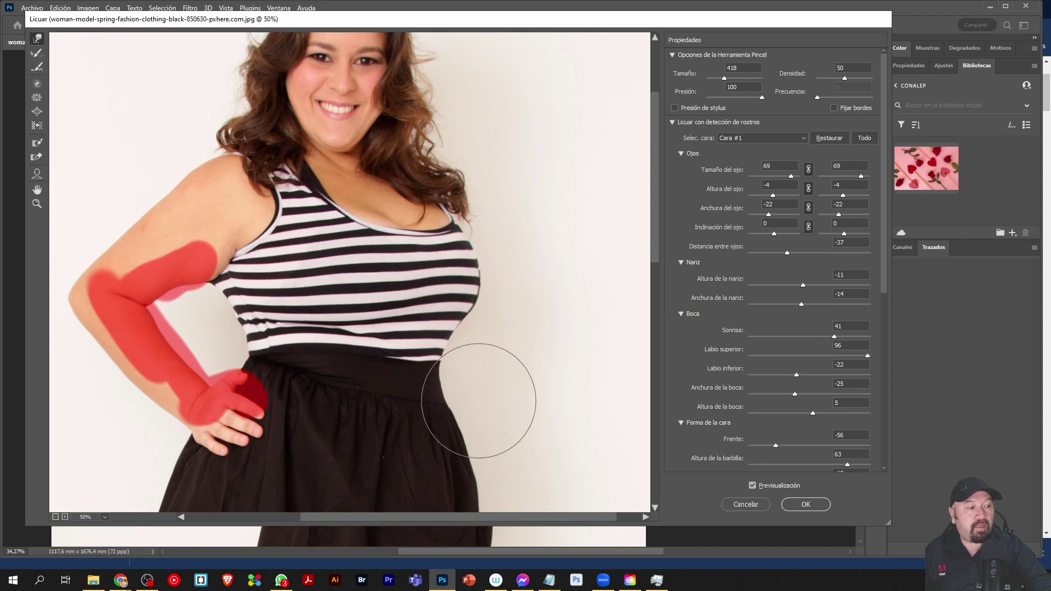
{"action": "left_click_drag", "start_coordinate": [485, 436], "coordinate": [461, 374]}
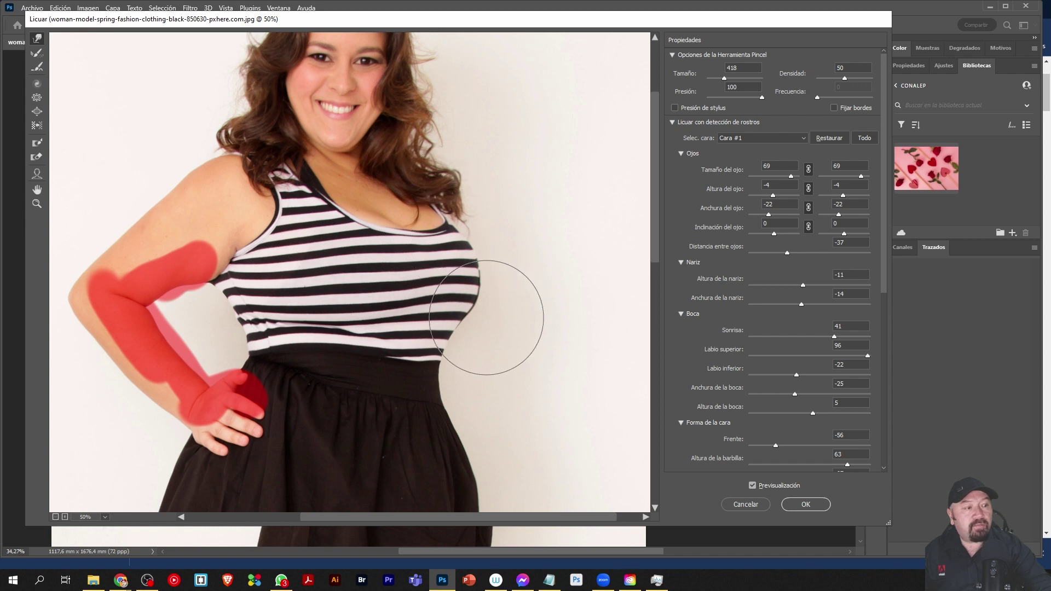
Pucker the striped top near the bust and slightly Bloat the waist with a size 722 brush
{"action": "left_click", "coordinate": [37, 98]}
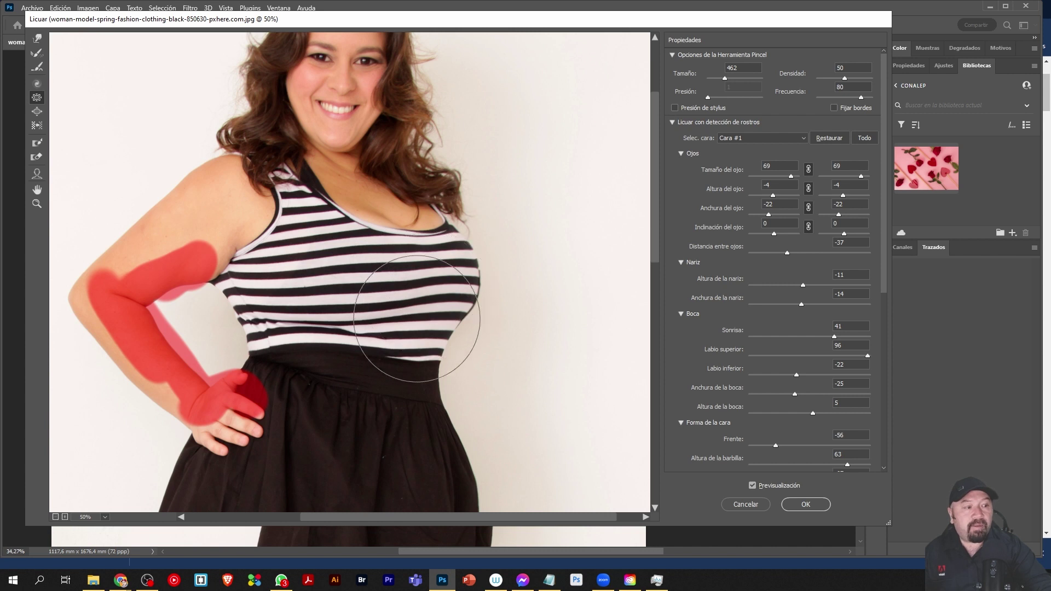
{"action": "left_click_drag", "start_coordinate": [413, 340], "coordinate": [390, 349]}
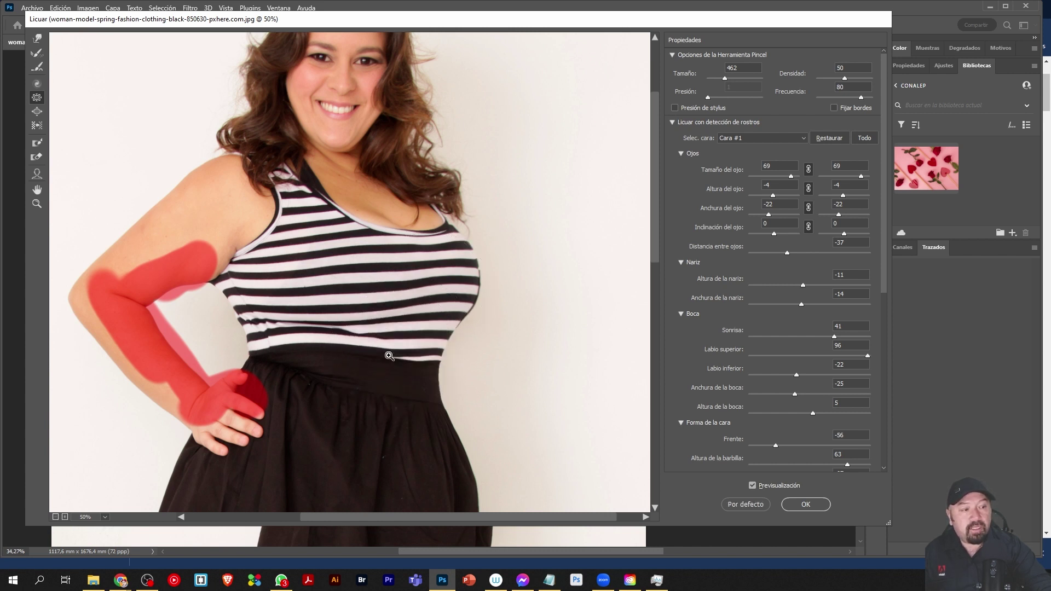
{"action": "left_click", "coordinate": [37, 111]}
{"action": "left_click_drag", "start_coordinate": [281, 351], "coordinate": [263, 337]}
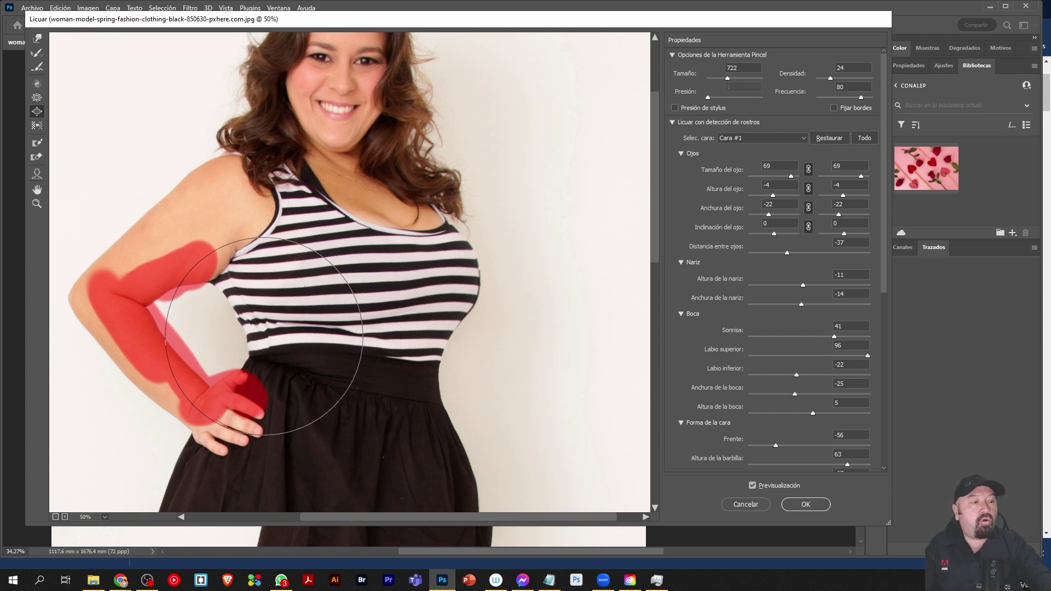
{"action": "scroll", "coordinate": [422, 363], "scroll_direction": "down", "scroll_amount": 1}
{"action": "scroll", "coordinate": [410, 375], "scroll_direction": "down", "scroll_amount": 3}
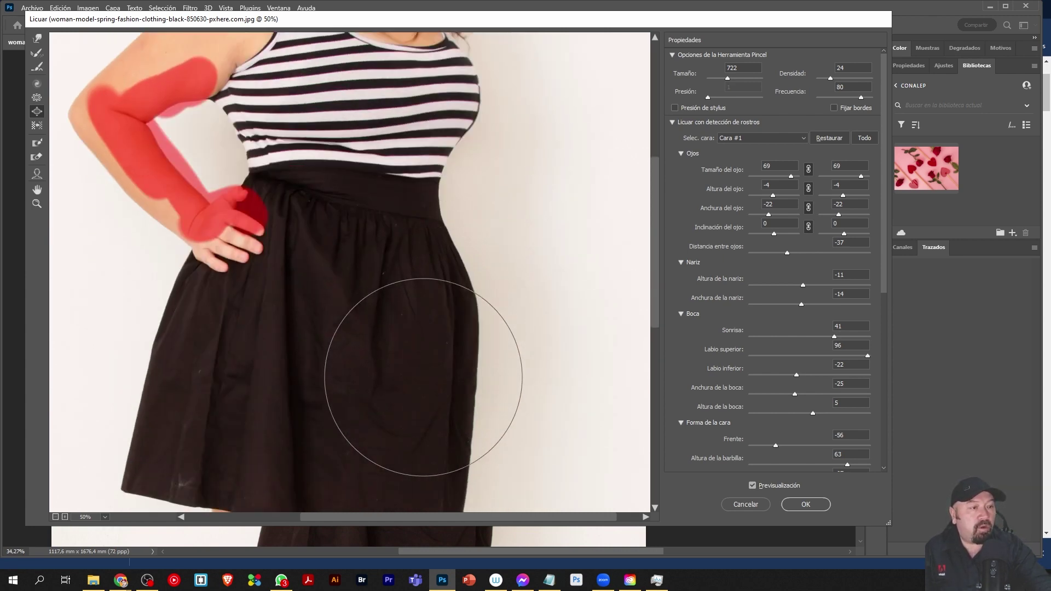
{"action": "scroll", "coordinate": [422, 394], "scroll_direction": "up", "scroll_amount": 3}
{"action": "scroll", "coordinate": [416, 373], "scroll_direction": "up", "scroll_amount": 1}
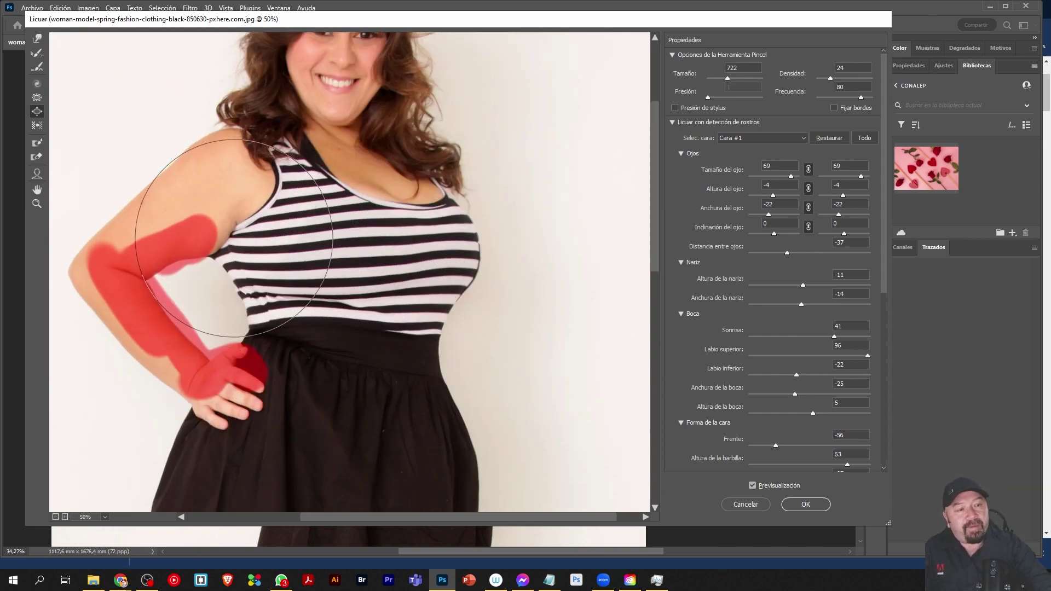
Thaw the arm's freeze mask, warp the armpit edge smooth, and apply the Liquify changes
{"action": "left_click", "coordinate": [35, 158]}
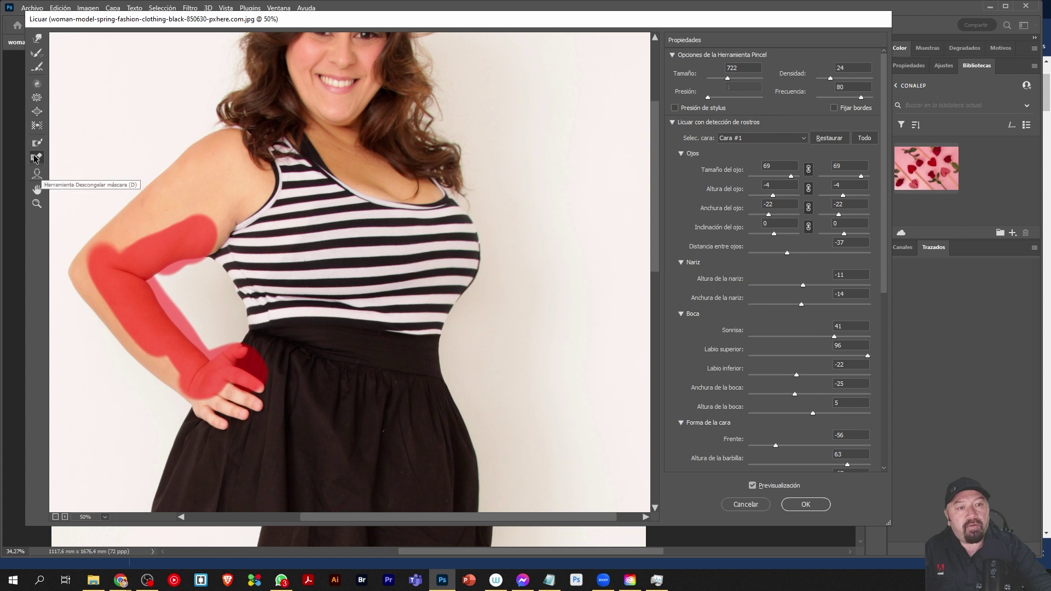
{"action": "mouse_move", "coordinate": [174, 227]}
{"action": "left_mouse_down"}
{"action": "mouse_move", "coordinate": [179, 272]}
{"action": "mouse_move", "coordinate": [136, 273]}
{"action": "mouse_move", "coordinate": [89, 246]}
{"action": "mouse_move", "coordinate": [148, 298]}
{"action": "mouse_move", "coordinate": [114, 343]}
{"action": "mouse_move", "coordinate": [197, 311]}
{"action": "mouse_move", "coordinate": [214, 362]}
{"action": "mouse_move", "coordinate": [252, 378]}
{"action": "mouse_move", "coordinate": [239, 364]}
{"action": "mouse_move", "coordinate": [181, 375]}
{"action": "mouse_move", "coordinate": [213, 383]}
{"action": "mouse_move", "coordinate": [117, 239]}
{"action": "mouse_move", "coordinate": [93, 247]}
{"action": "left_mouse_up"}
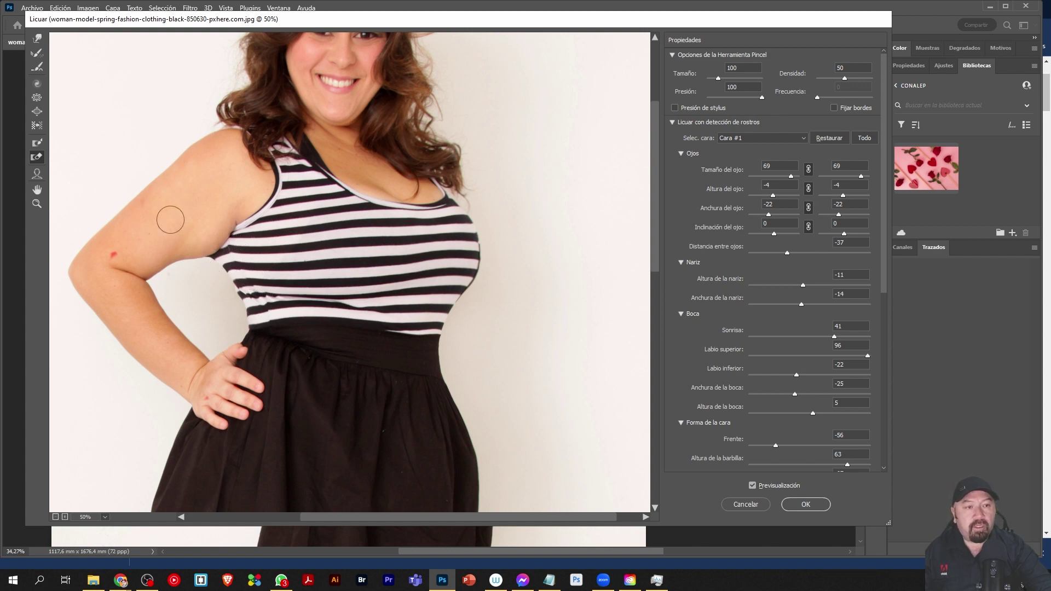
{"action": "left_click", "coordinate": [37, 38]}
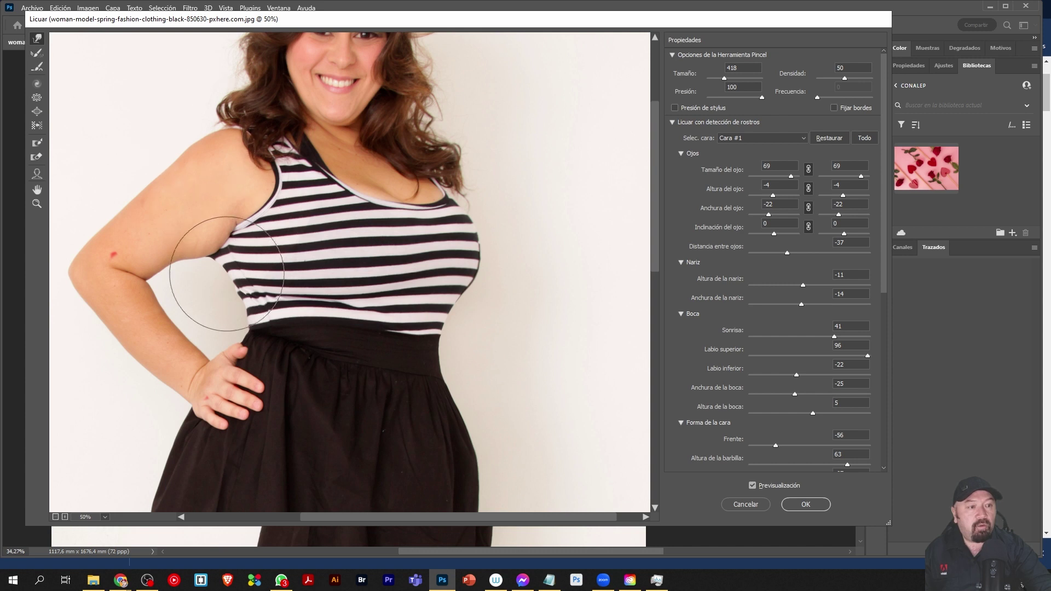
{"action": "mouse_move", "coordinate": [227, 274]}
{"action": "left_mouse_down"}
{"action": "mouse_move", "coordinate": [218, 240]}
{"action": "mouse_move", "coordinate": [199, 233]}
{"action": "mouse_move", "coordinate": [217, 240]}
{"action": "left_mouse_up"}
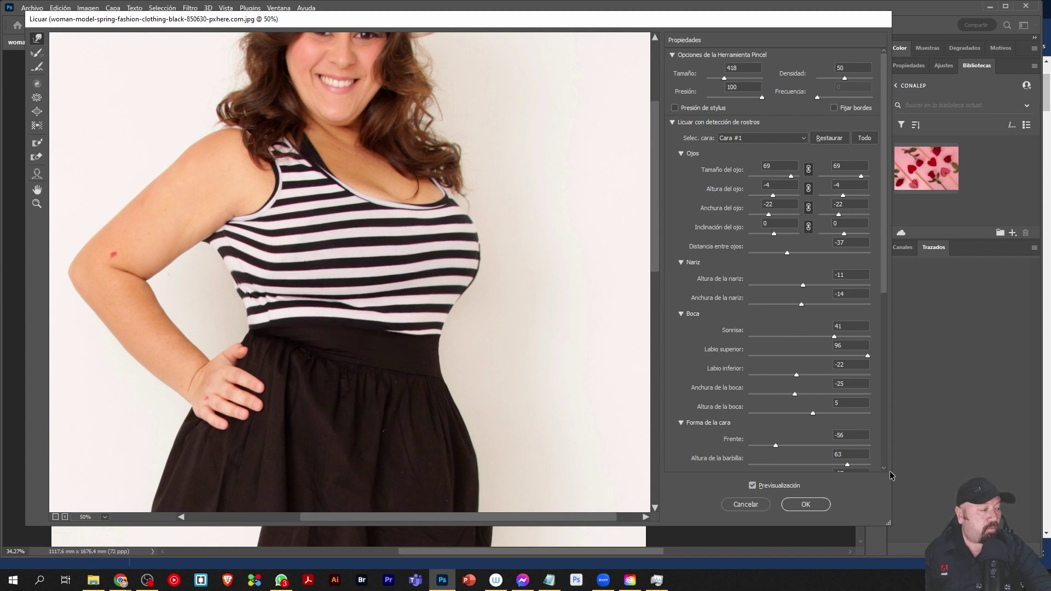
{"action": "left_click", "coordinate": [813, 502]}
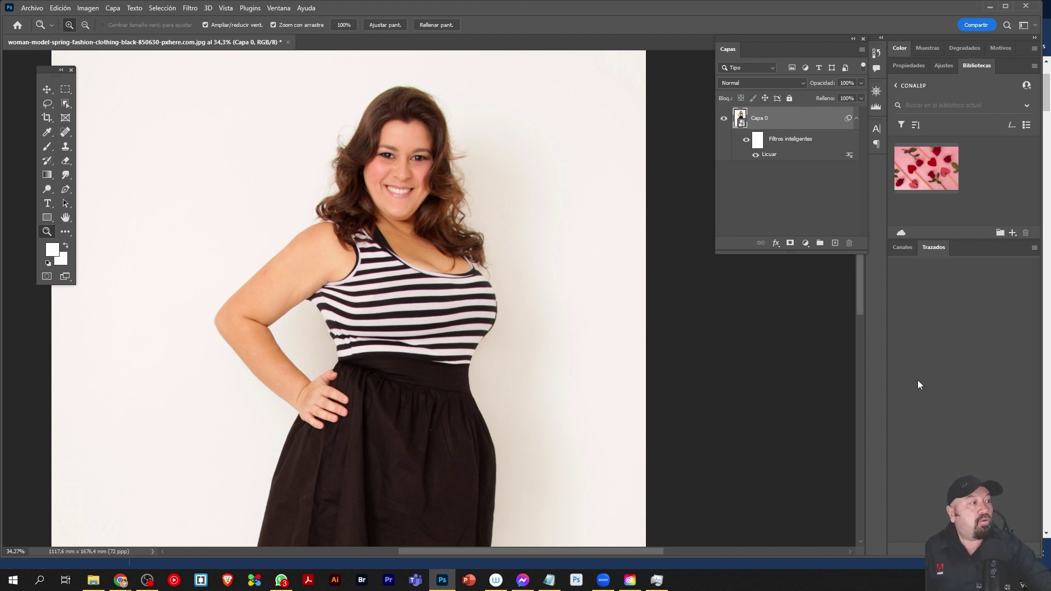
{"action": "left_click", "coordinate": [757, 156]}
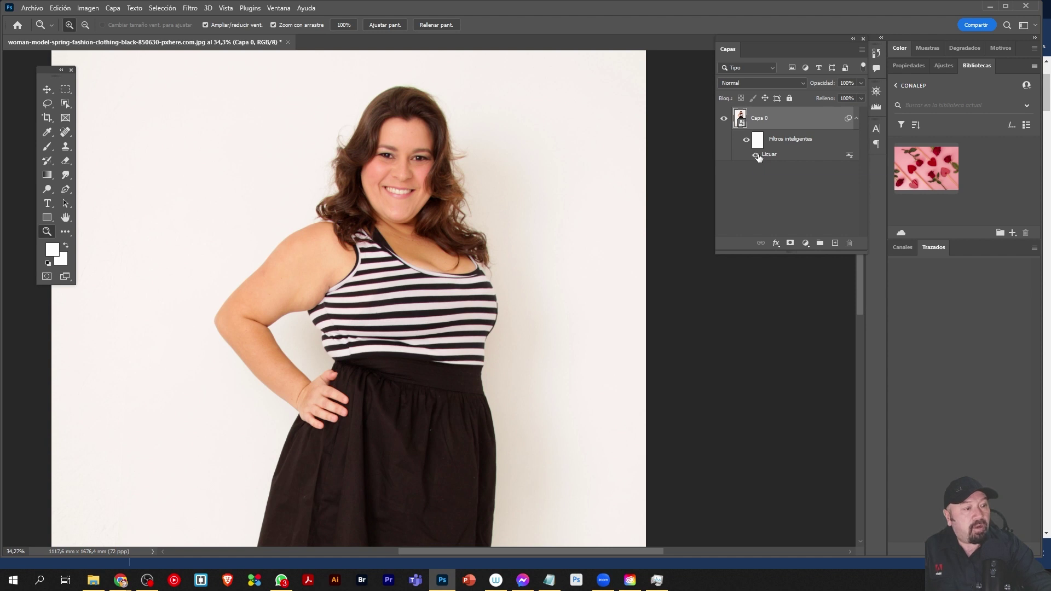
{"action": "left_click", "coordinate": [757, 155]}
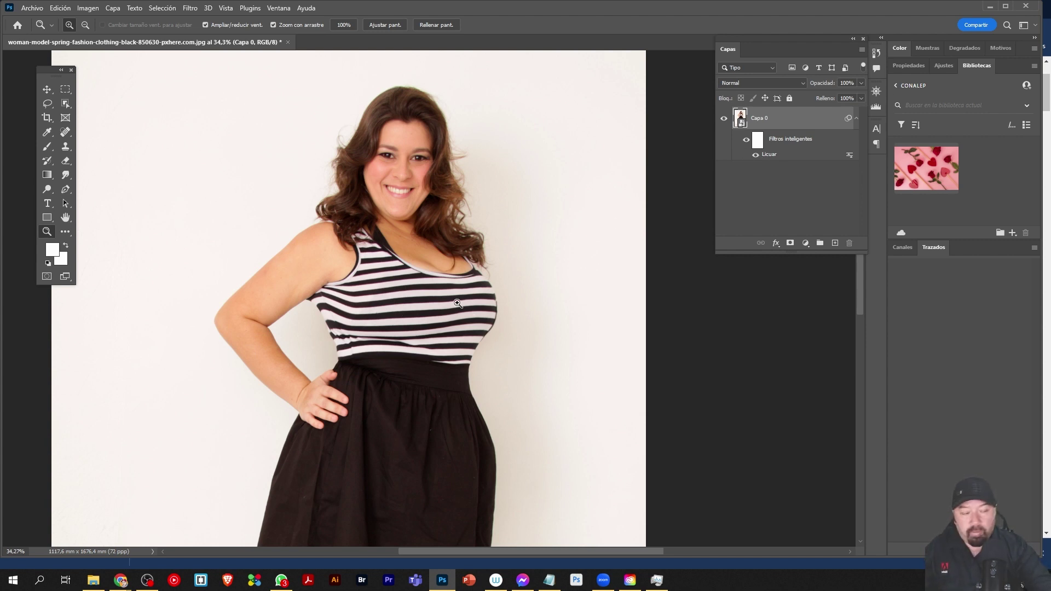
{"action": "key", "text": "alt"}
{"action": "scroll", "coordinate": [439, 388], "scroll_direction": "down", "scroll_amount": 15}
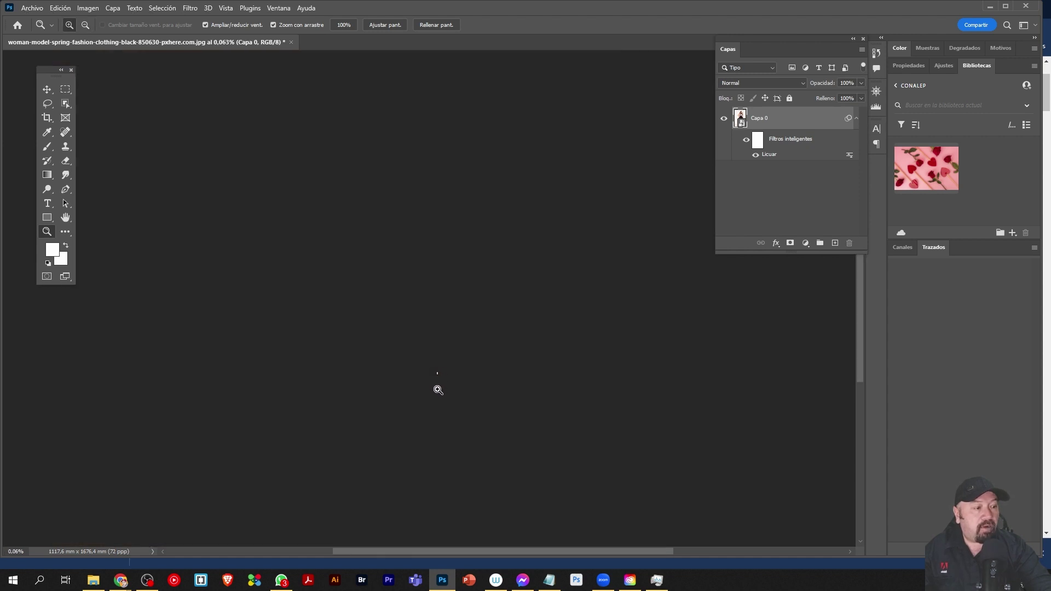
{"action": "double_click", "coordinate": [65, 217]}
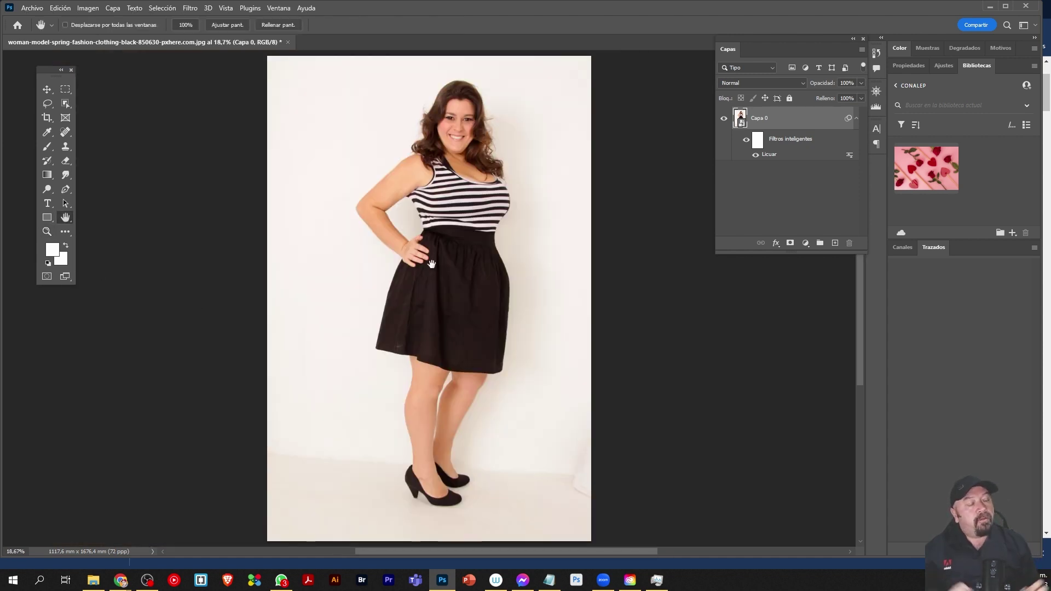
{"action": "left_click_drag", "start_coordinate": [371, 198], "coordinate": [382, 192]}
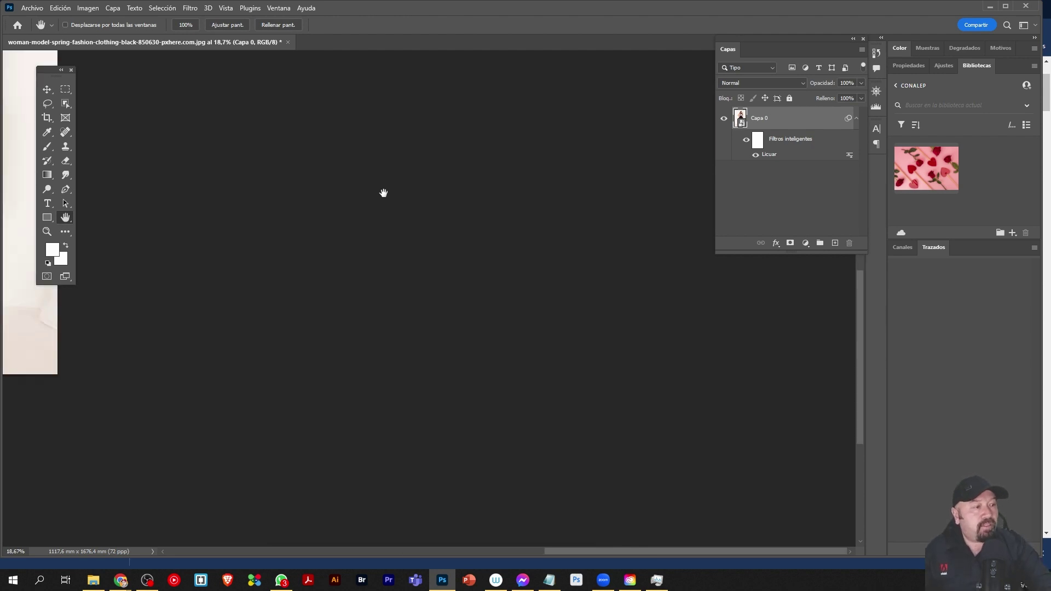
{"action": "scroll", "coordinate": [536, 260], "scroll_direction": "down", "scroll_amount": 5}
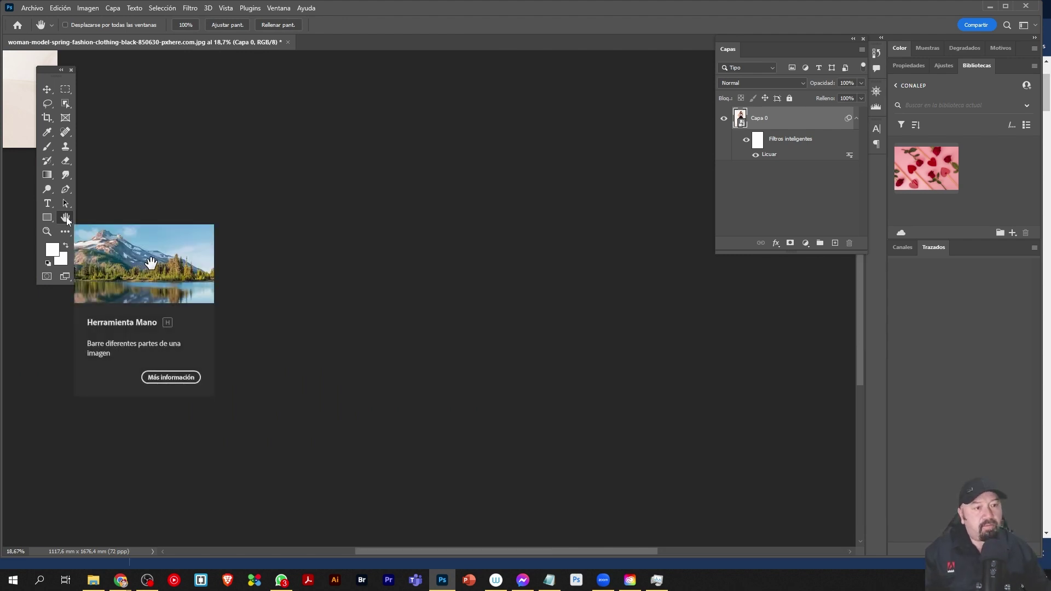
{"action": "key", "text": "ctrl+0"}
{"action": "left_click", "coordinate": [48, 89]}
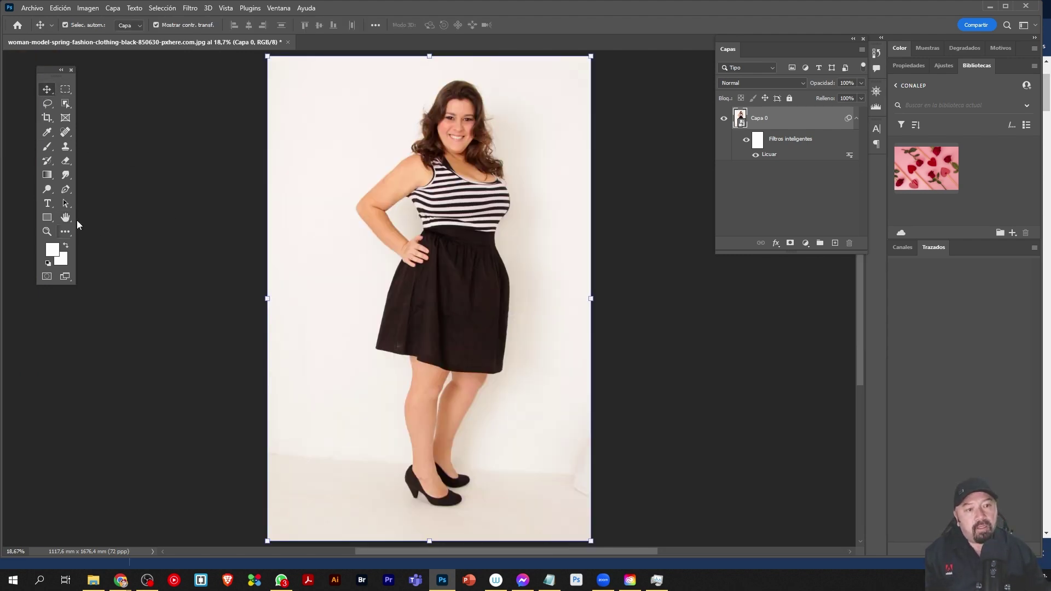
{"action": "left_click", "coordinate": [47, 232]}
{"action": "left_click_drag", "start_coordinate": [357, 175], "coordinate": [369, 190]}
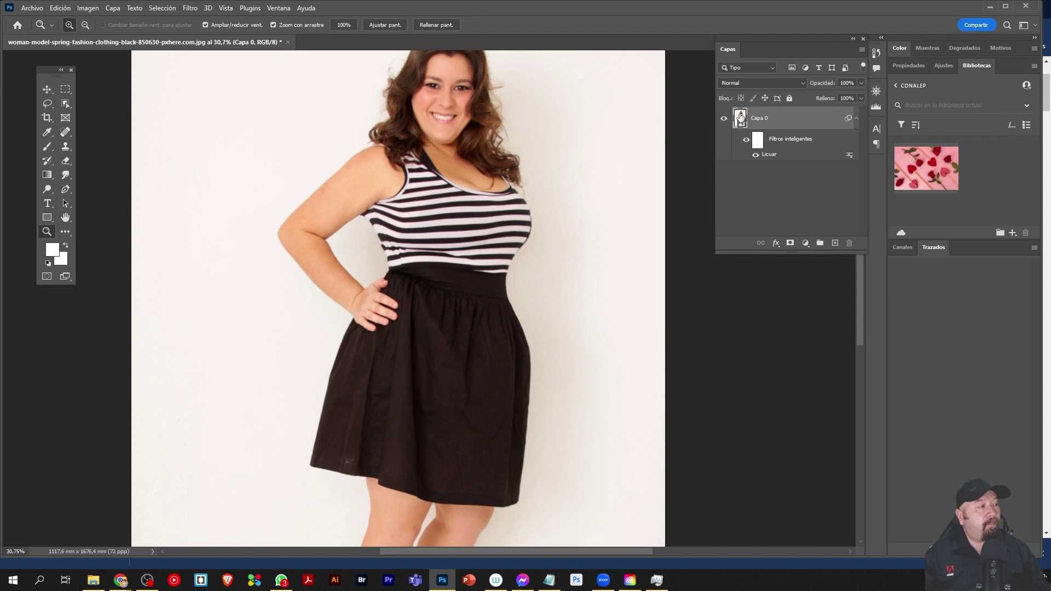
Duplicate the liquified layer as Capa 0 copia, remove its Licuar filter, and rasterize it
{"action": "key", "text": "ctrl+j"}
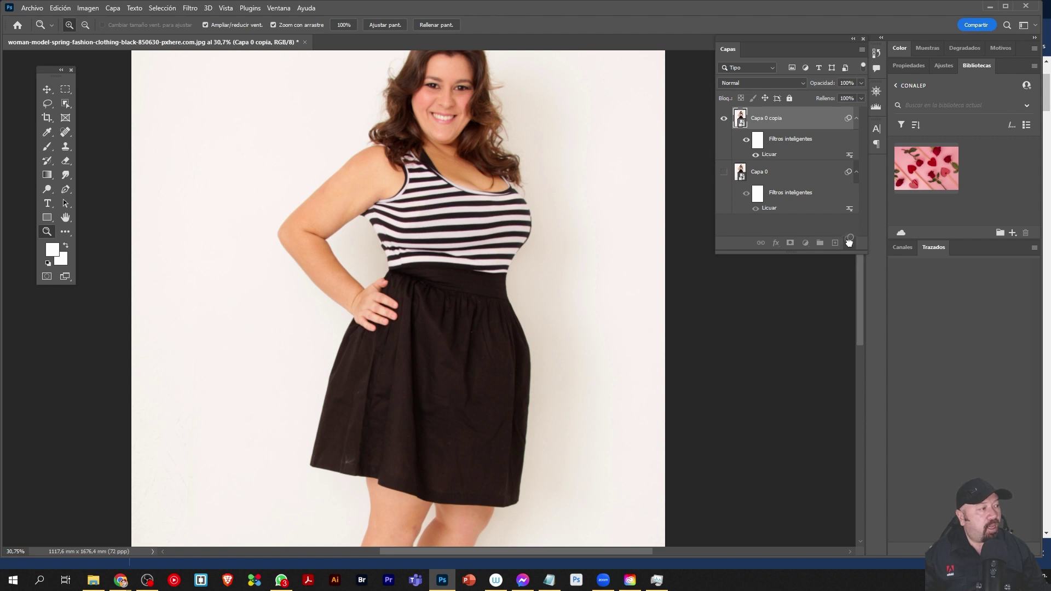
{"action": "left_click_drag", "start_coordinate": [767, 158], "coordinate": [848, 243]}
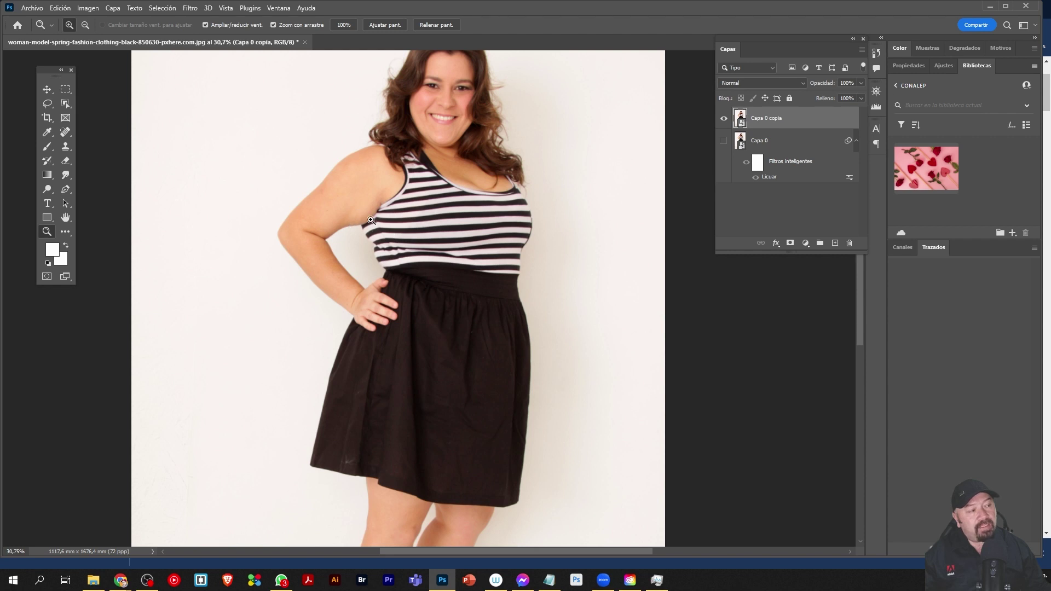
{"action": "left_click", "coordinate": [724, 119]}
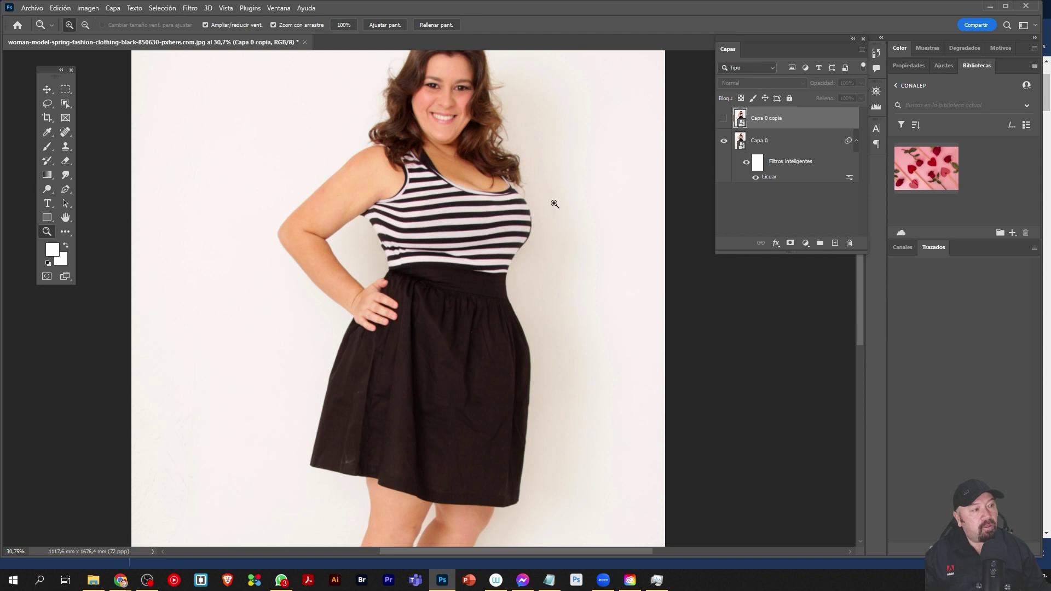
{"action": "left_click", "coordinate": [720, 121]}
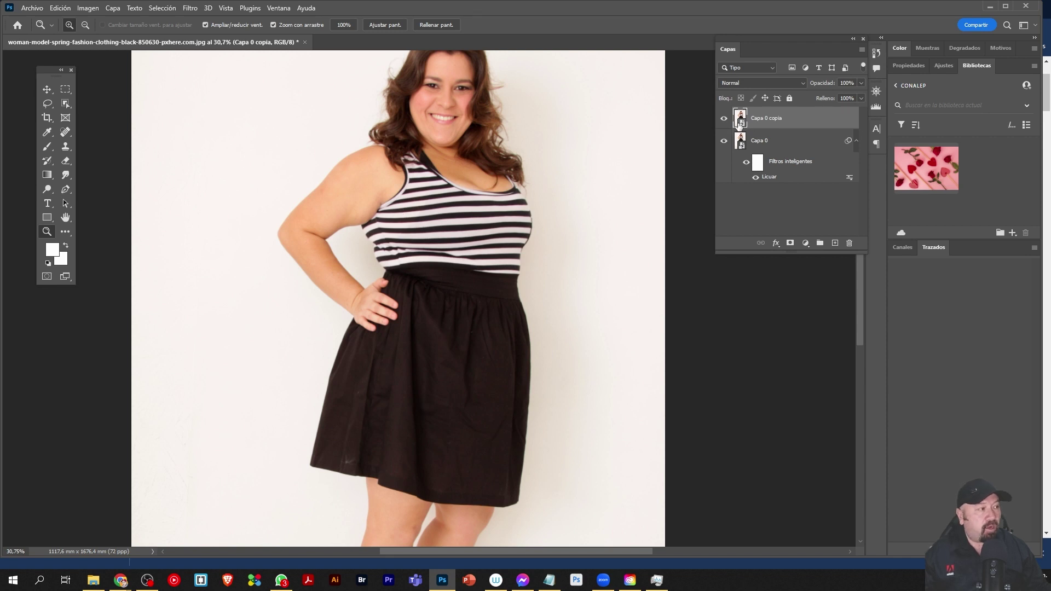
{"action": "right_click", "coordinate": [766, 130]}
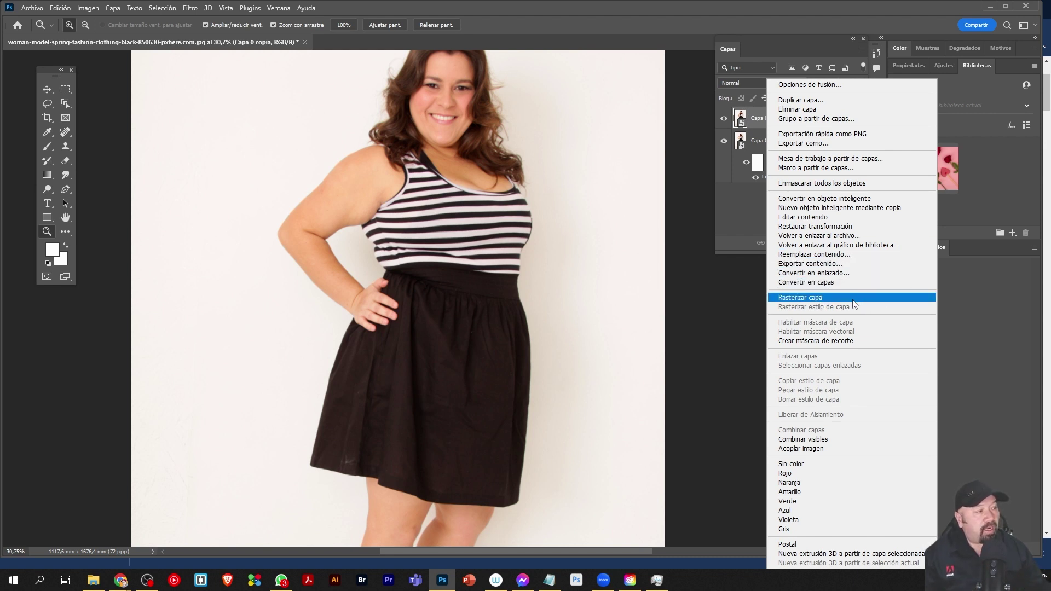
{"action": "left_click", "coordinate": [855, 304]}
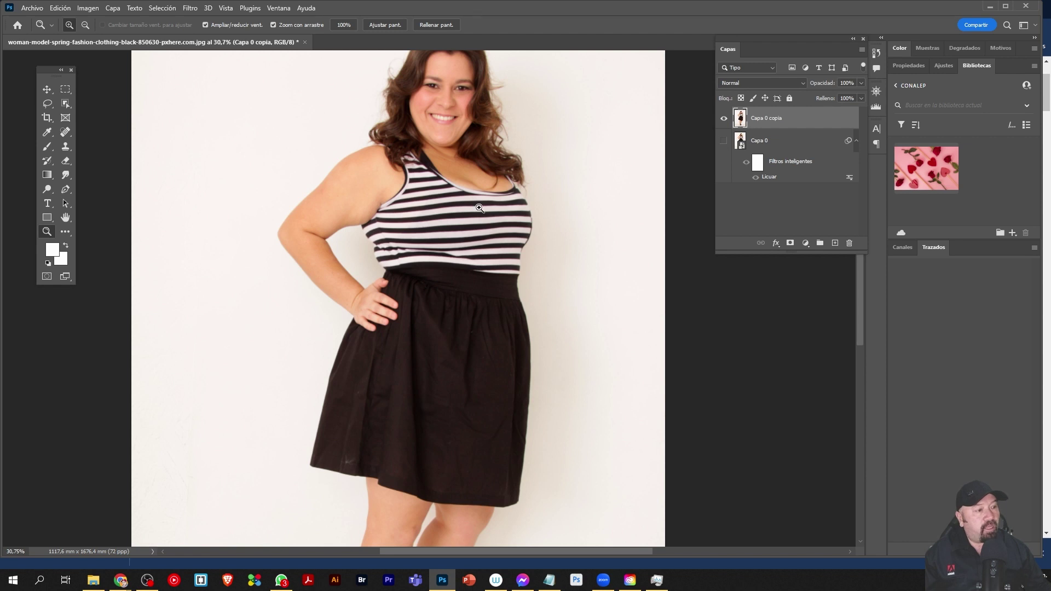
Zoom in and select a six-sided patch of the striped shirt with the Polygonal Lasso
{"action": "left_click", "coordinate": [356, 188]}
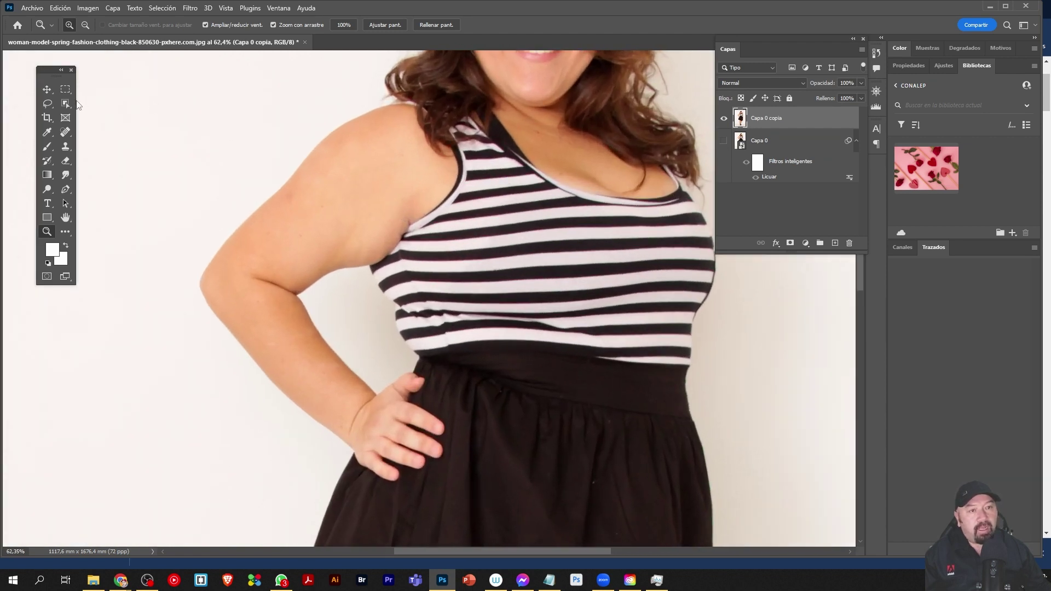
{"action": "left_click", "coordinate": [53, 106]}
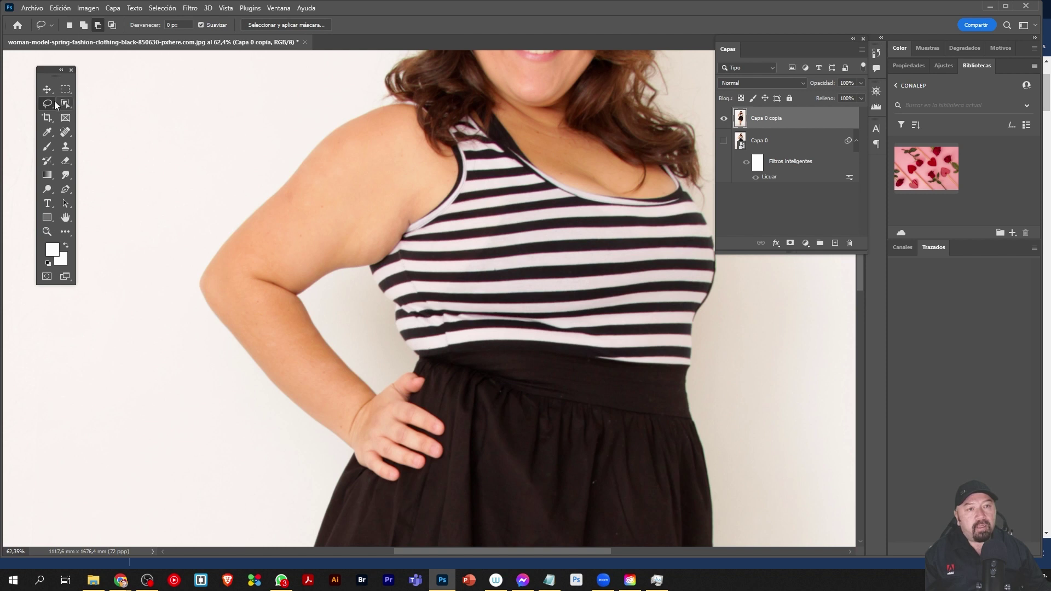
{"action": "right_click", "coordinate": [47, 104]}
{"action": "left_click", "coordinate": [112, 114]}
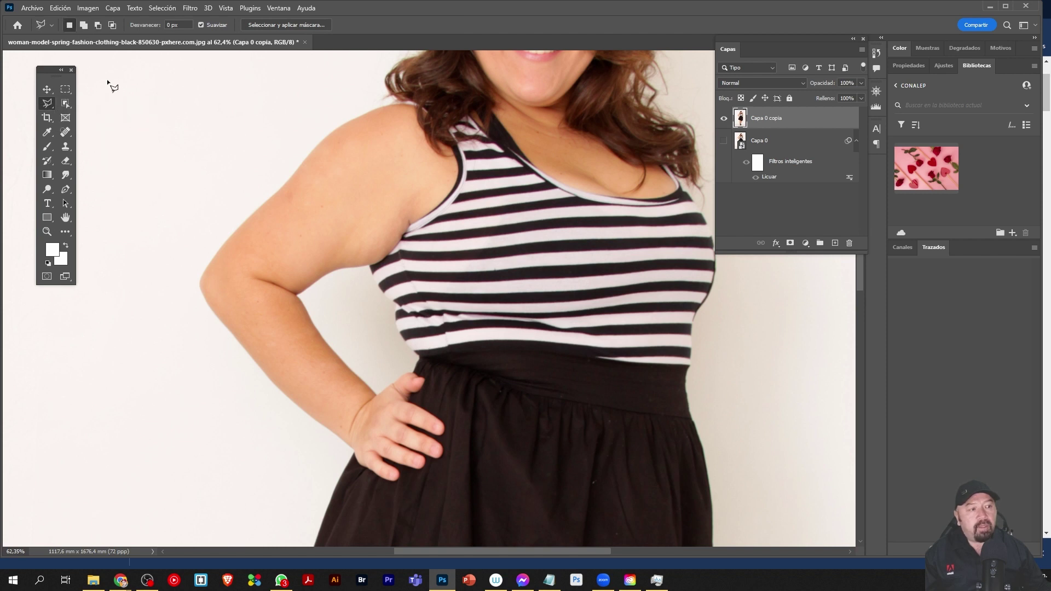
{"action": "left_click", "coordinate": [458, 208]}
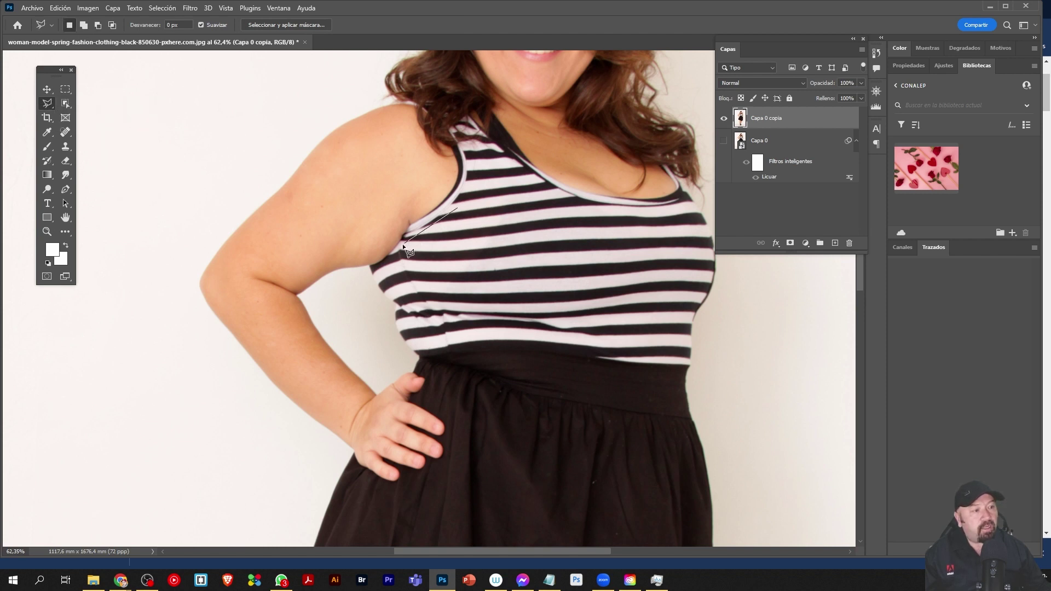
{"action": "left_click", "coordinate": [402, 248]}
{"action": "left_click", "coordinate": [413, 300]}
{"action": "left_click", "coordinate": [441, 324]}
{"action": "left_click", "coordinate": [507, 298]}
{"action": "left_click", "coordinate": [515, 237]}
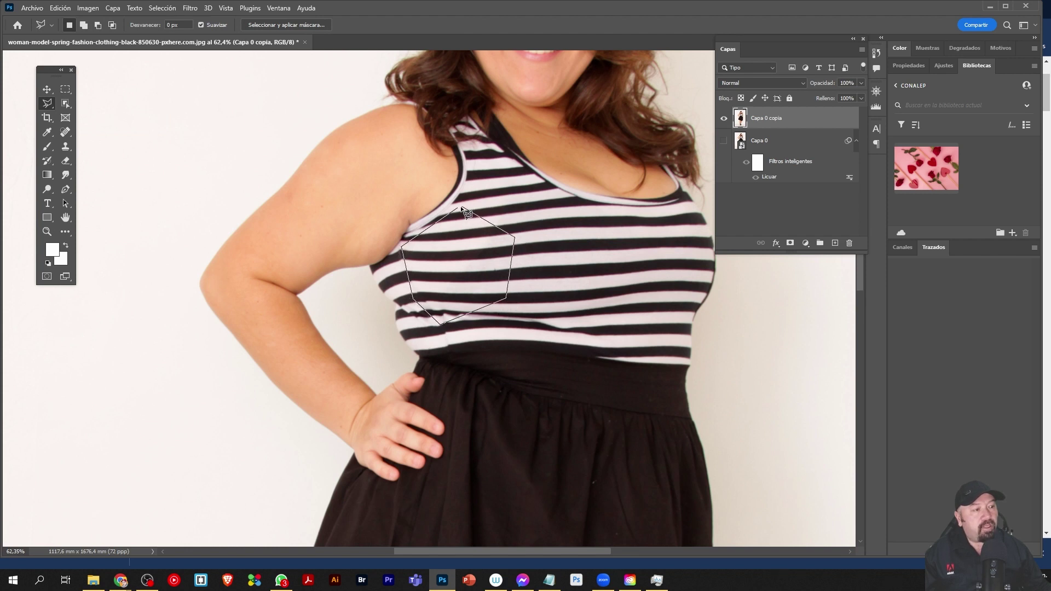
{"action": "left_click", "coordinate": [458, 209]}
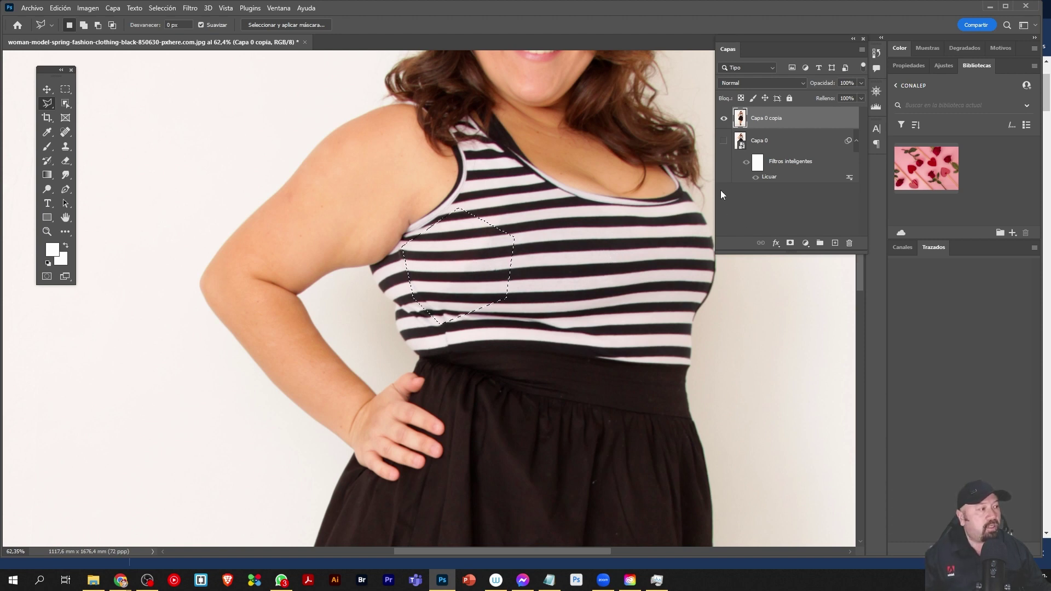
Copy the stripe patch to Capa 1, move it up toward the armpit, hide it, and select Capa 0
{"action": "left_click", "coordinate": [723, 118]}
{"action": "left_click", "coordinate": [724, 141]}
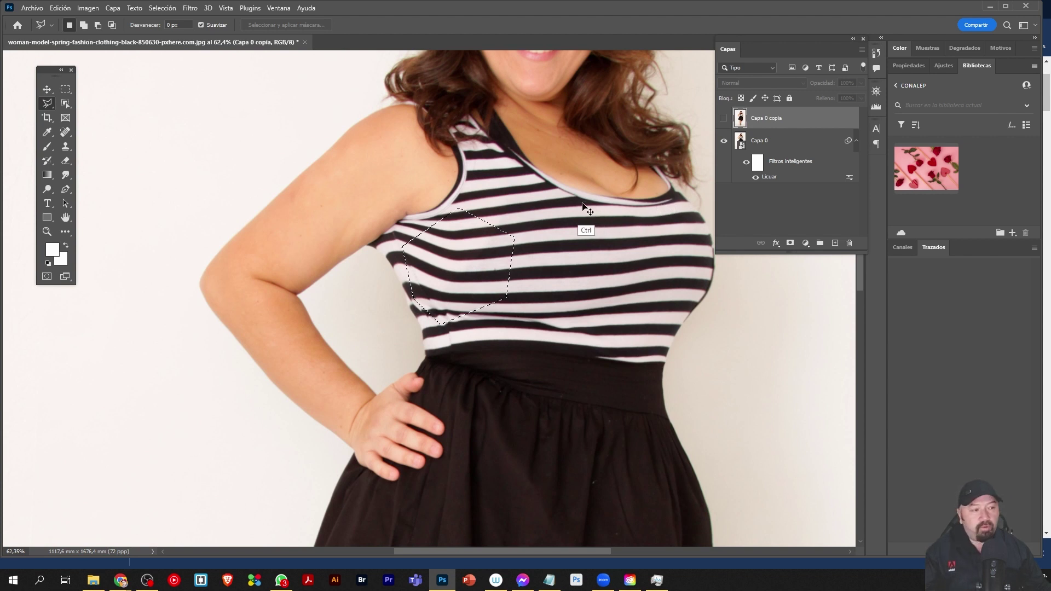
{"action": "key", "text": "ctrl+j"}
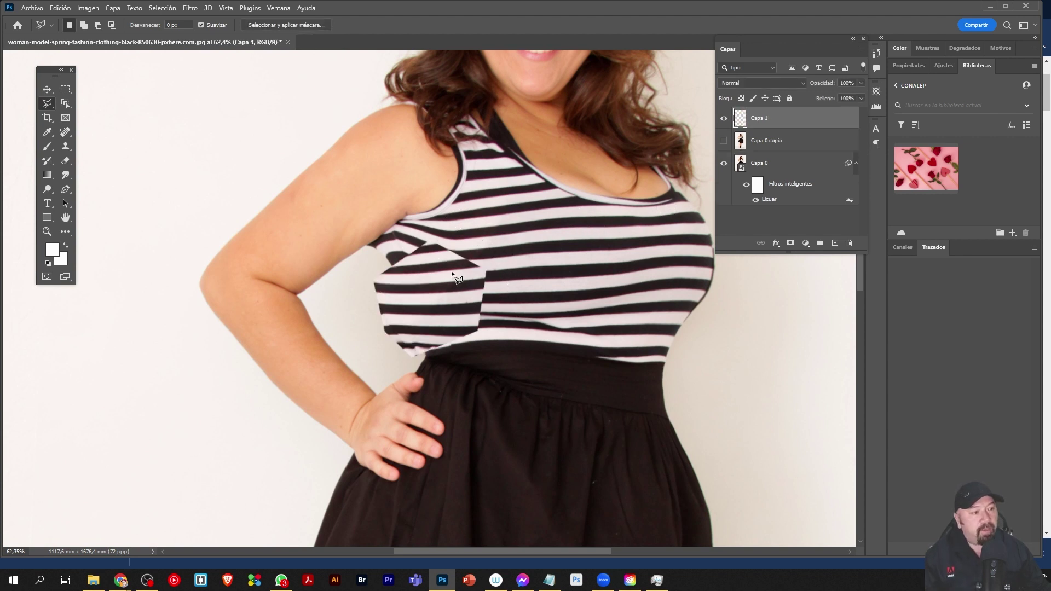
{"action": "left_click", "coordinate": [46, 91]}
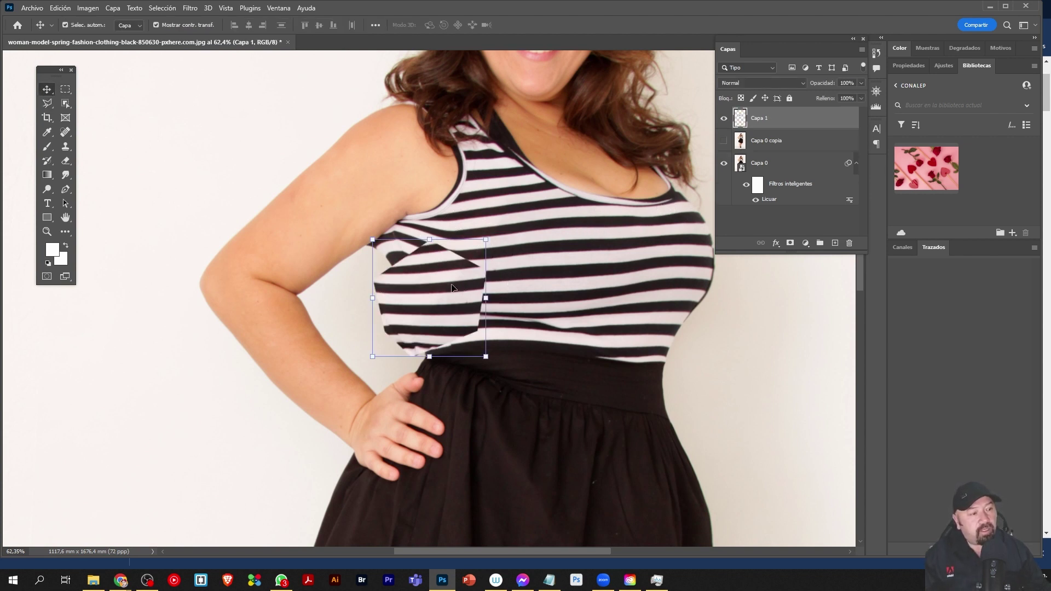
{"action": "left_click_drag", "start_coordinate": [452, 287], "coordinate": [474, 229]}
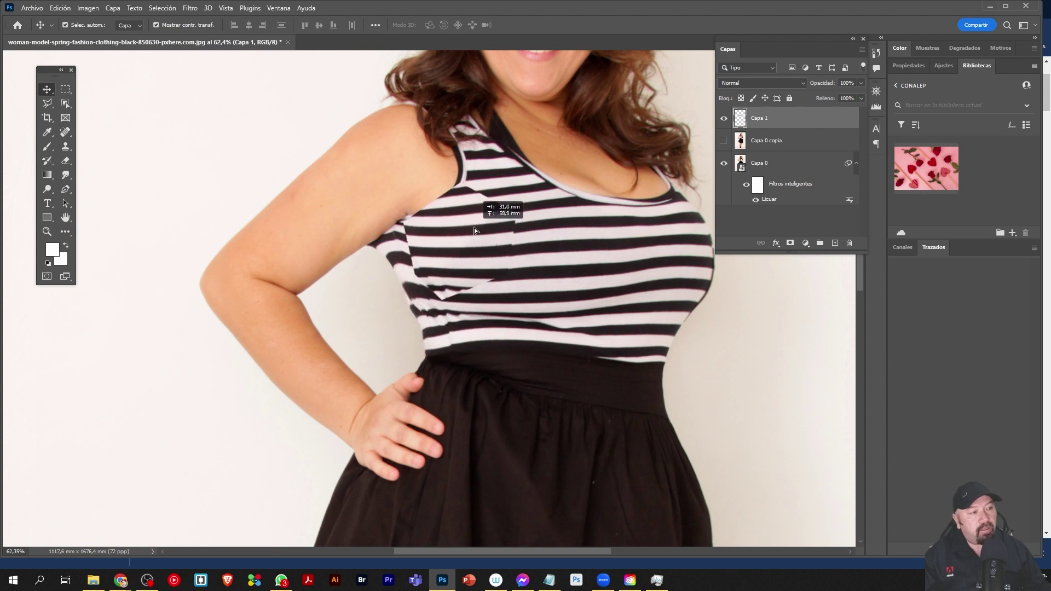
{"action": "left_click_drag", "start_coordinate": [474, 228], "coordinate": [470, 227]}
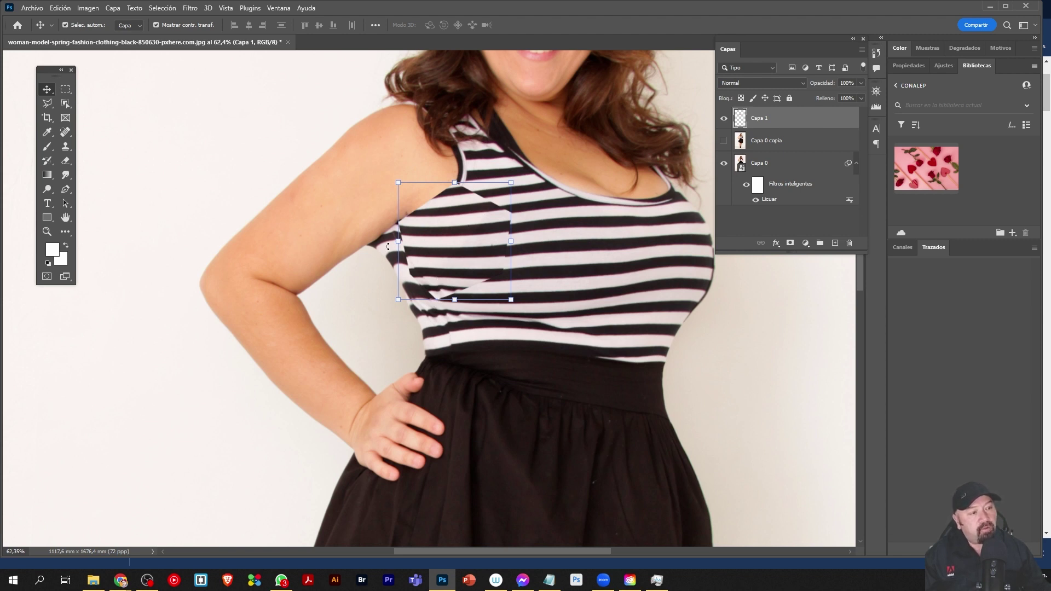
{"action": "left_click", "coordinate": [723, 118]}
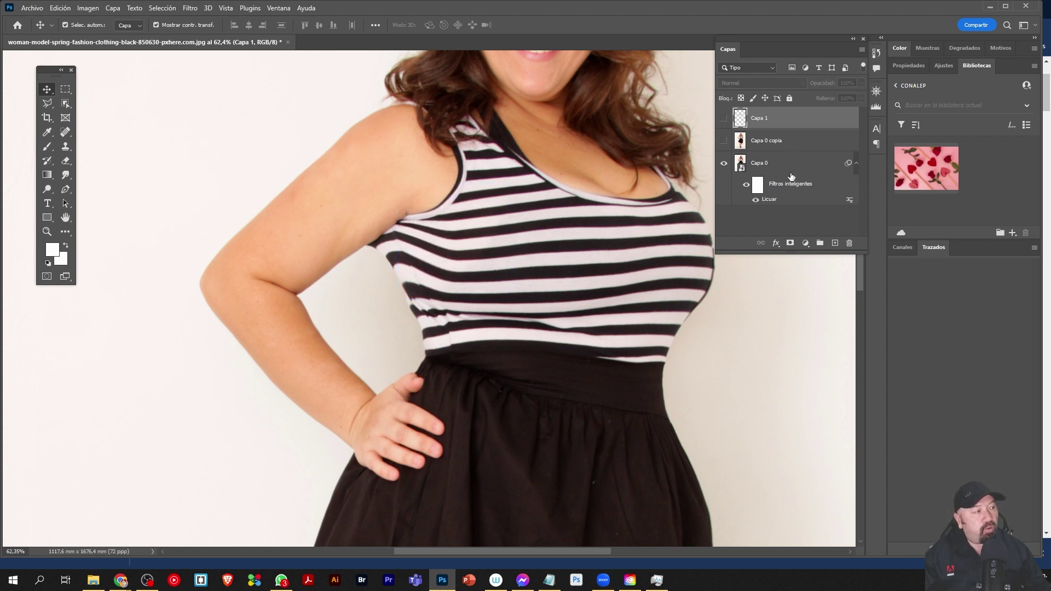
{"action": "left_click", "coordinate": [799, 163]}
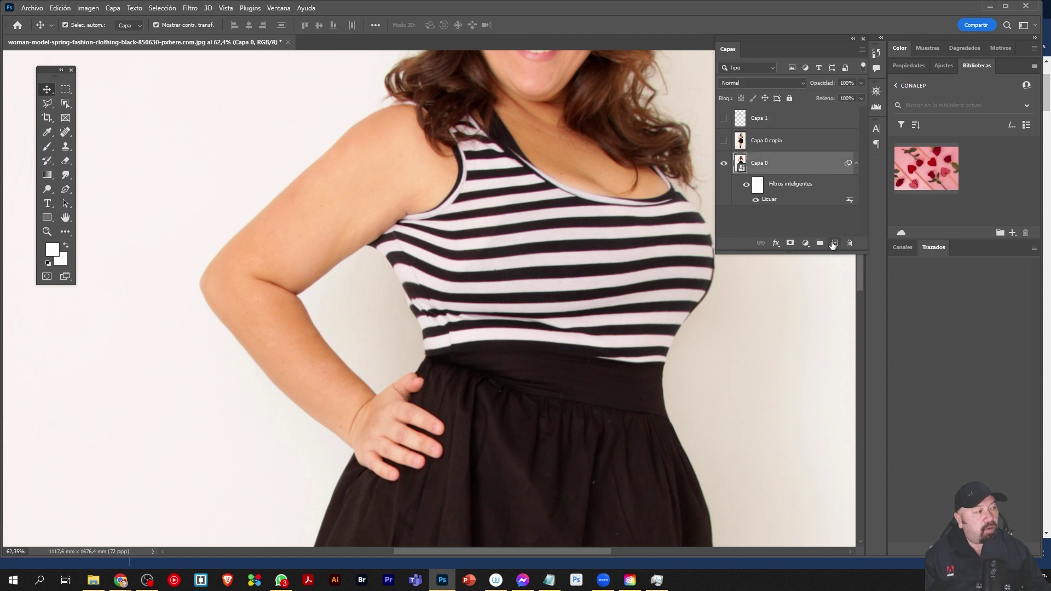
Add empty layer Capa 2 and draw a polygon selection over the gap under the arm
{"action": "left_click", "coordinate": [834, 243]}
{"action": "left_click", "coordinate": [49, 104]}
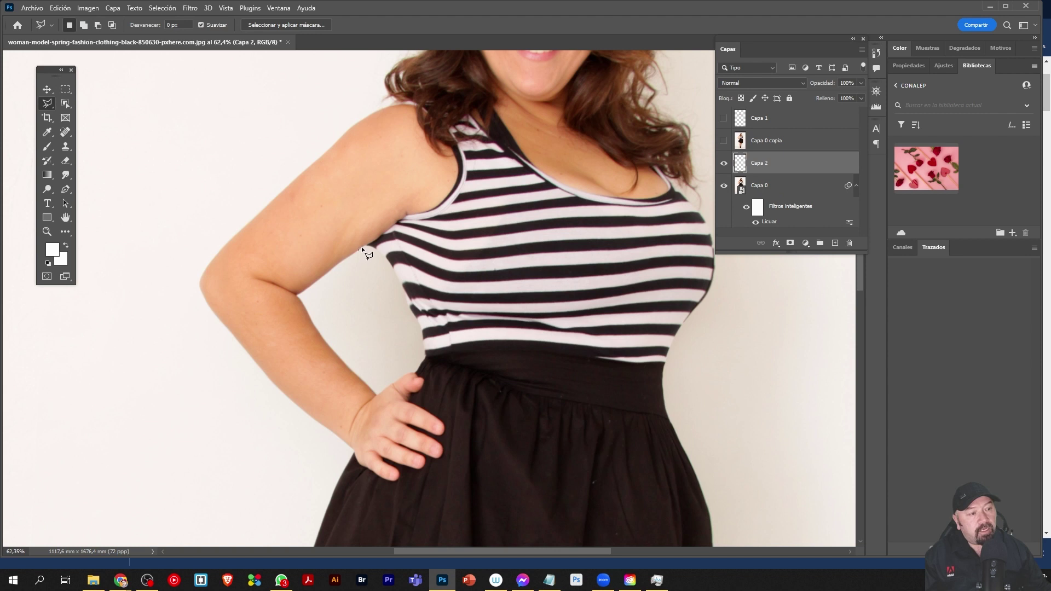
{"action": "left_click", "coordinate": [400, 221]}
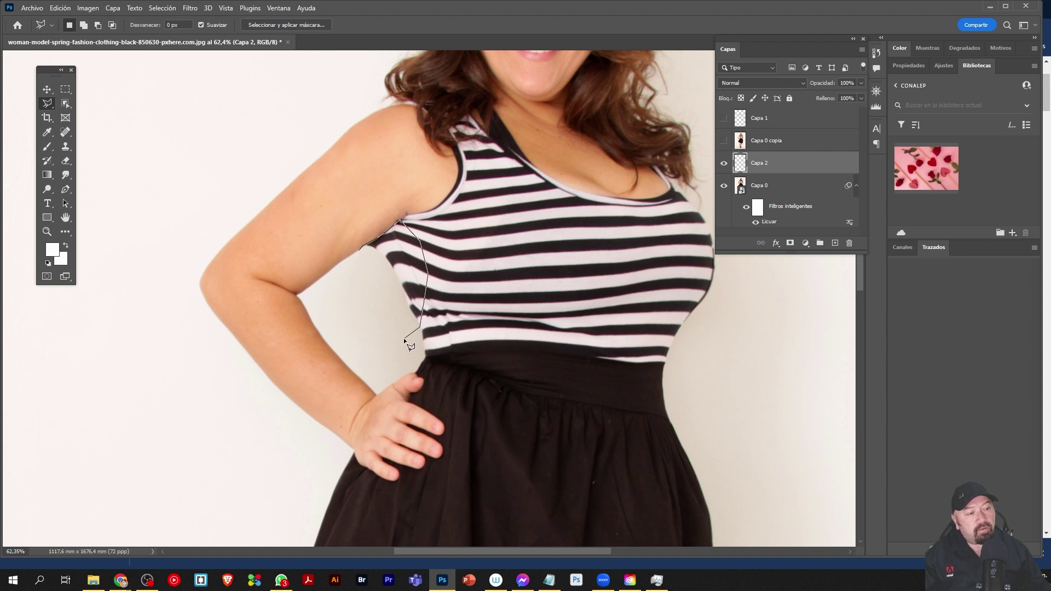
{"action": "left_click", "coordinate": [364, 255]}
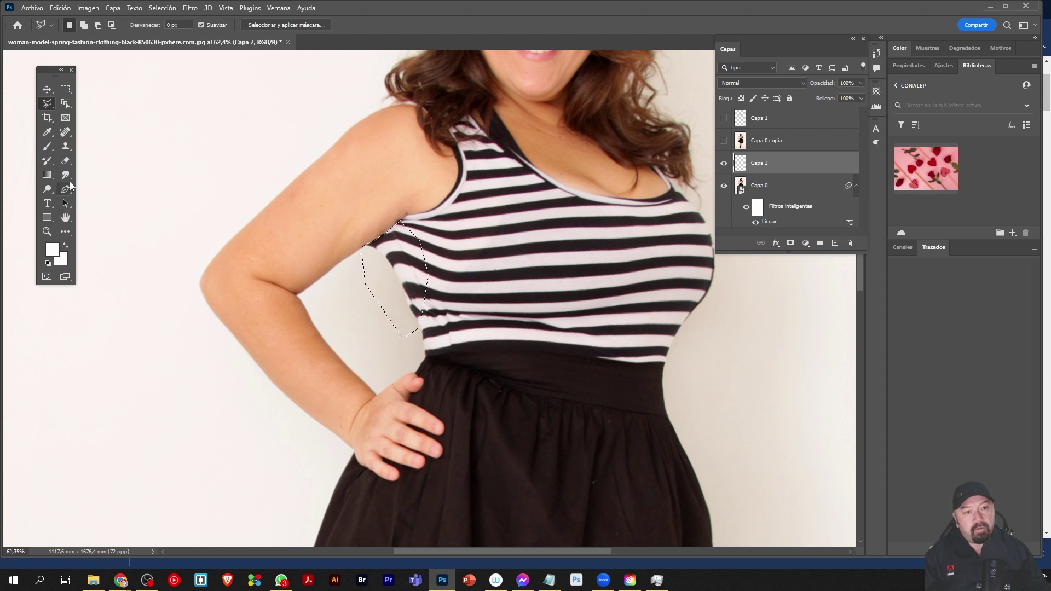
Sample the light beige backdrop and fill the selected gap with Color frontal, then deselect
{"action": "key", "text": "i"}
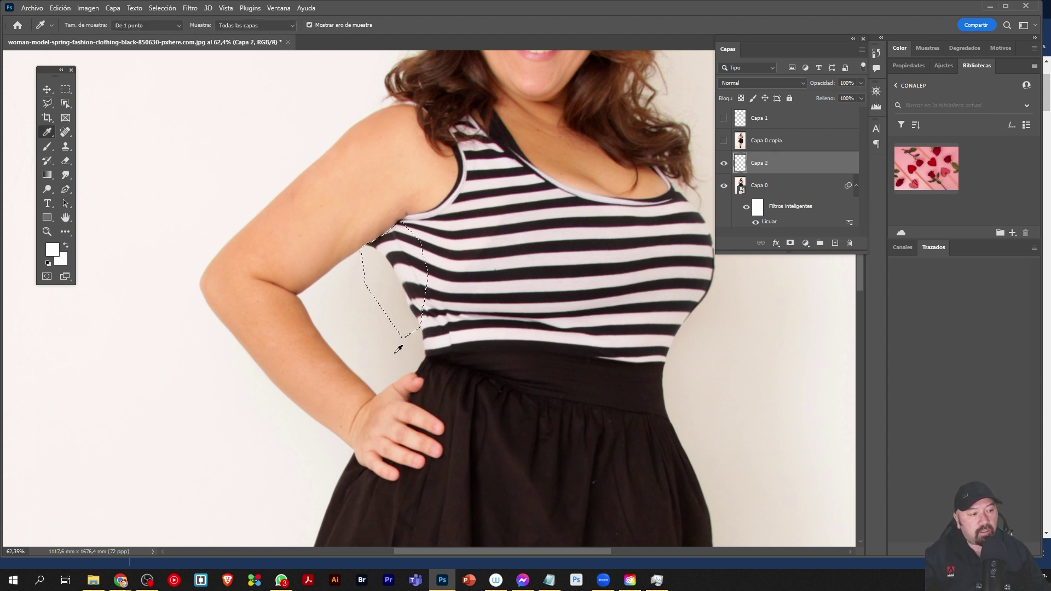
{"action": "left_click", "coordinate": [428, 345]}
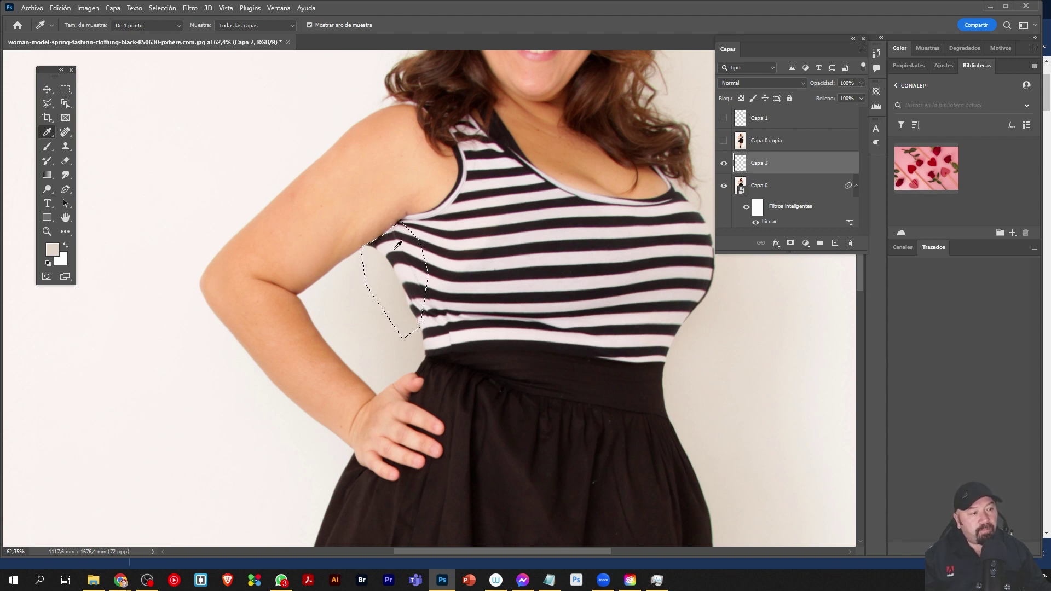
{"action": "left_click", "coordinate": [90, 11]}
{"action": "mouse_move", "coordinate": [60, 8]}
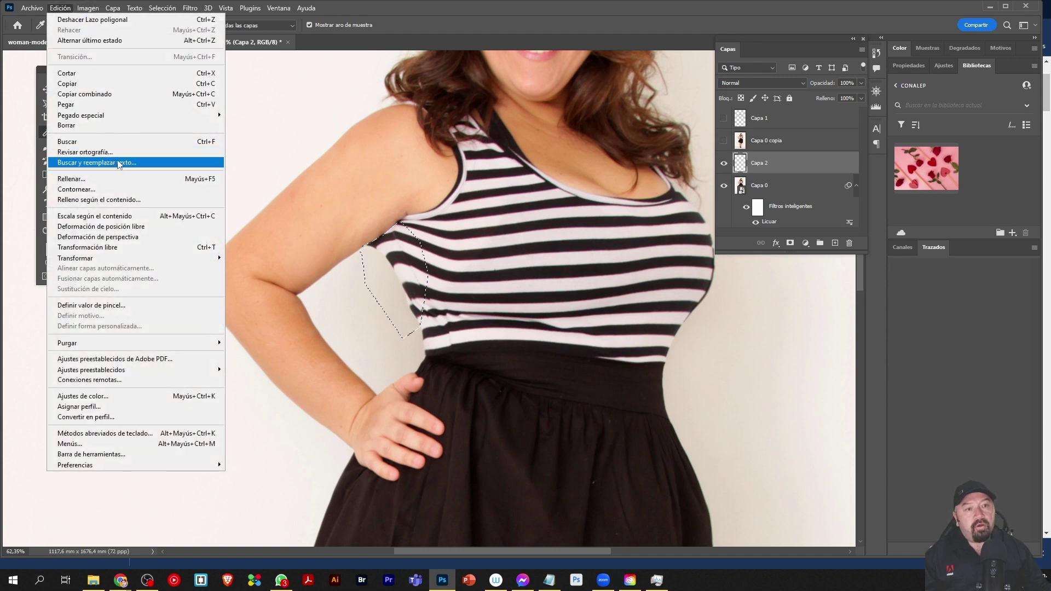
{"action": "left_click", "coordinate": [127, 179]}
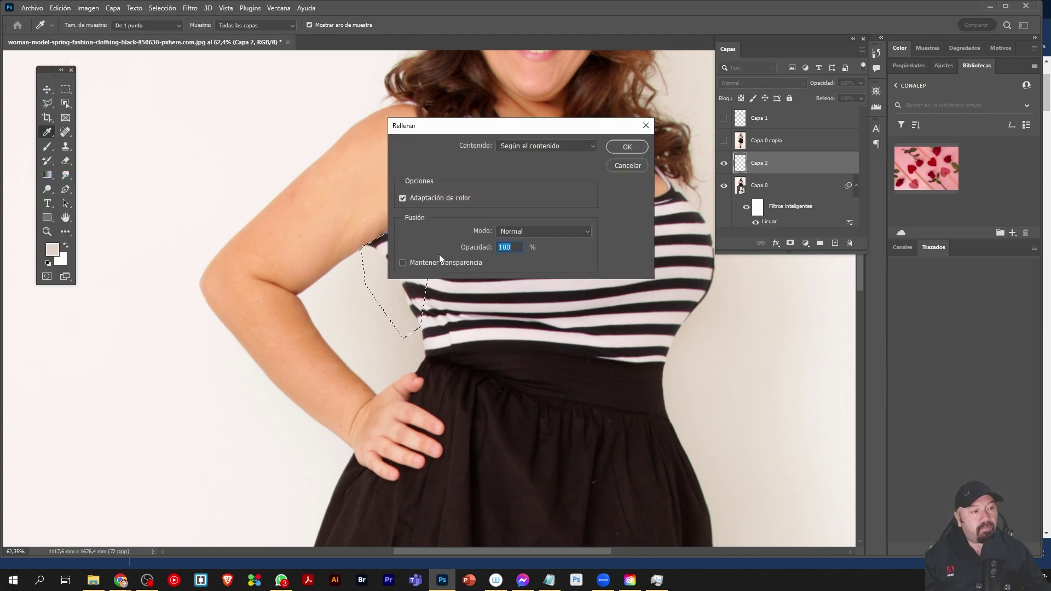
{"action": "left_click", "coordinate": [580, 145]}
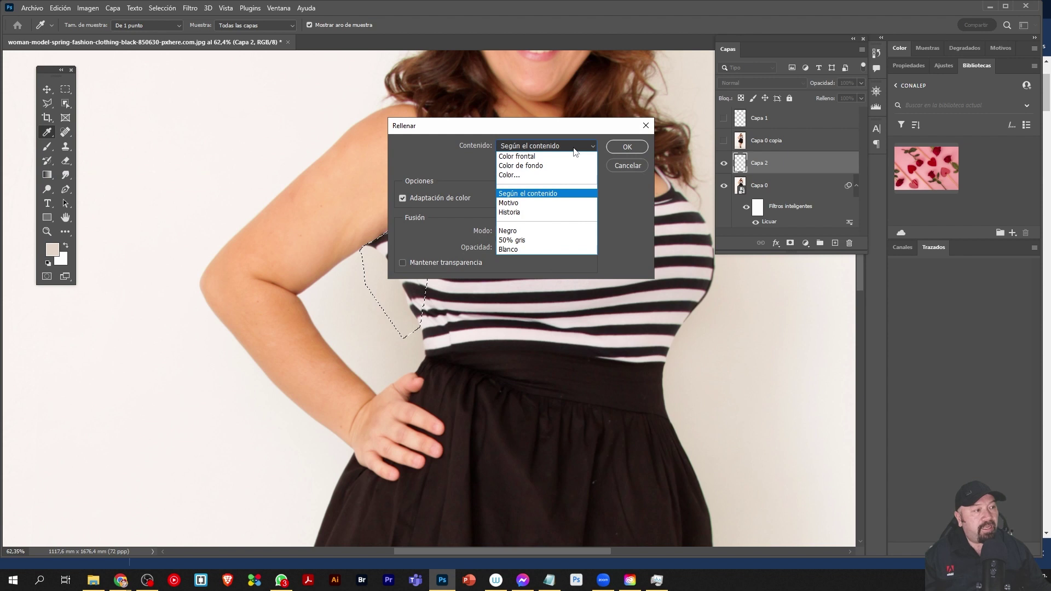
{"action": "left_click", "coordinate": [564, 157]}
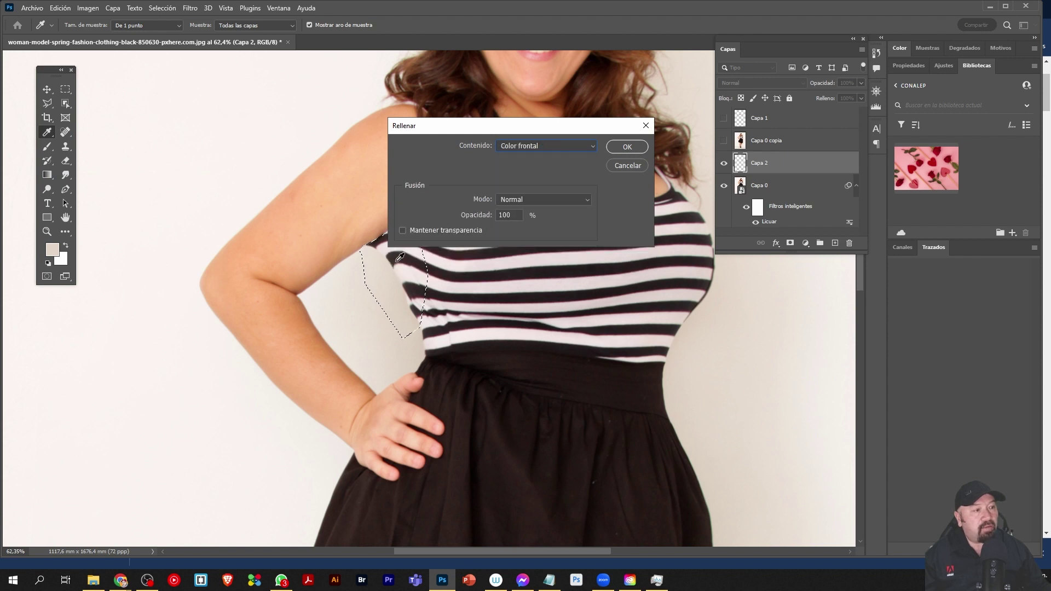
{"action": "left_click", "coordinate": [626, 147]}
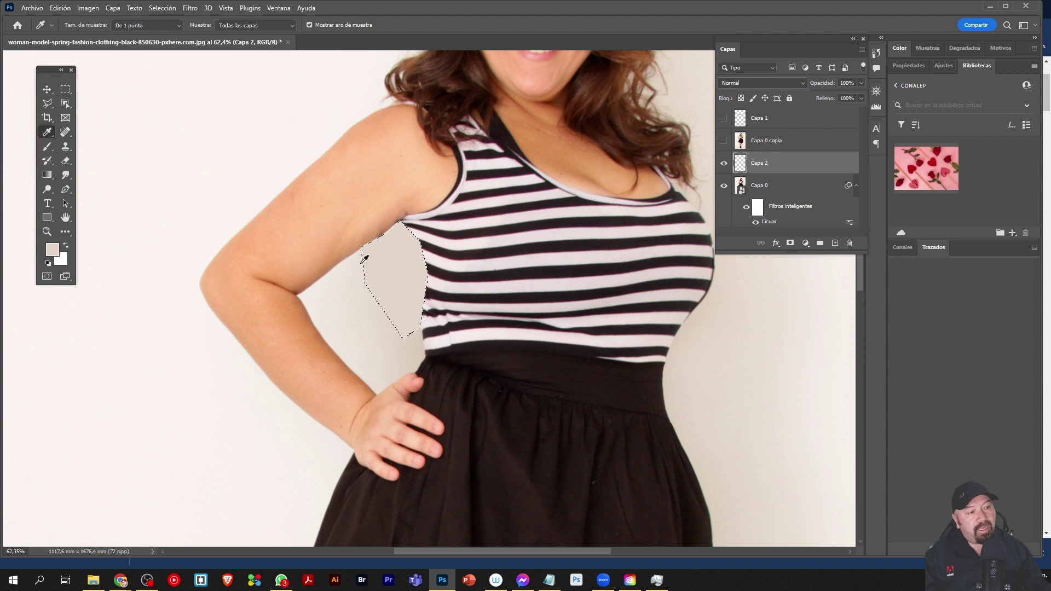
{"action": "key", "text": "ctrl"}
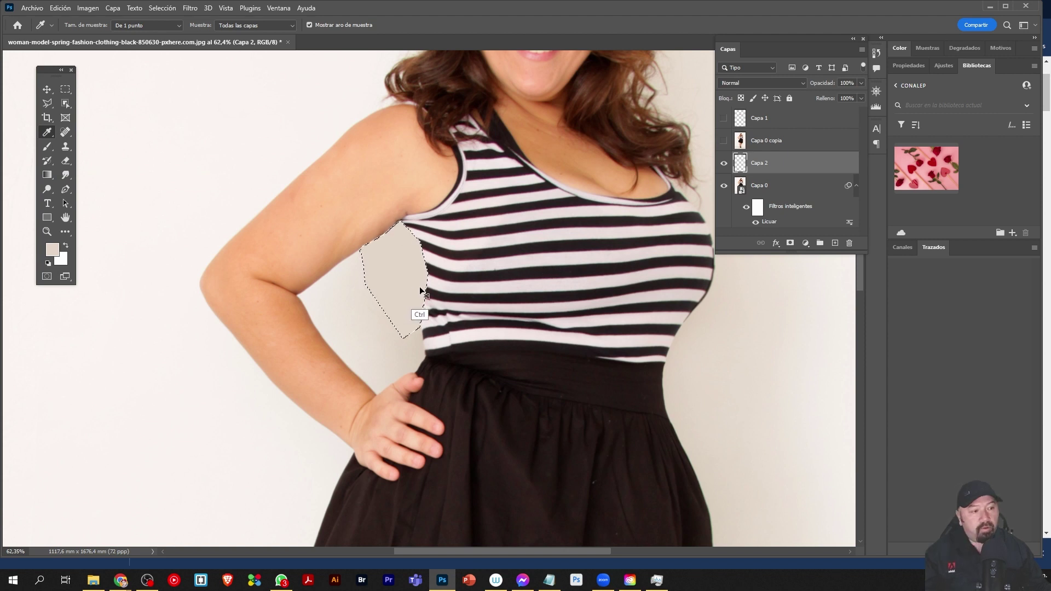
{"action": "key", "text": "ctrl+d"}
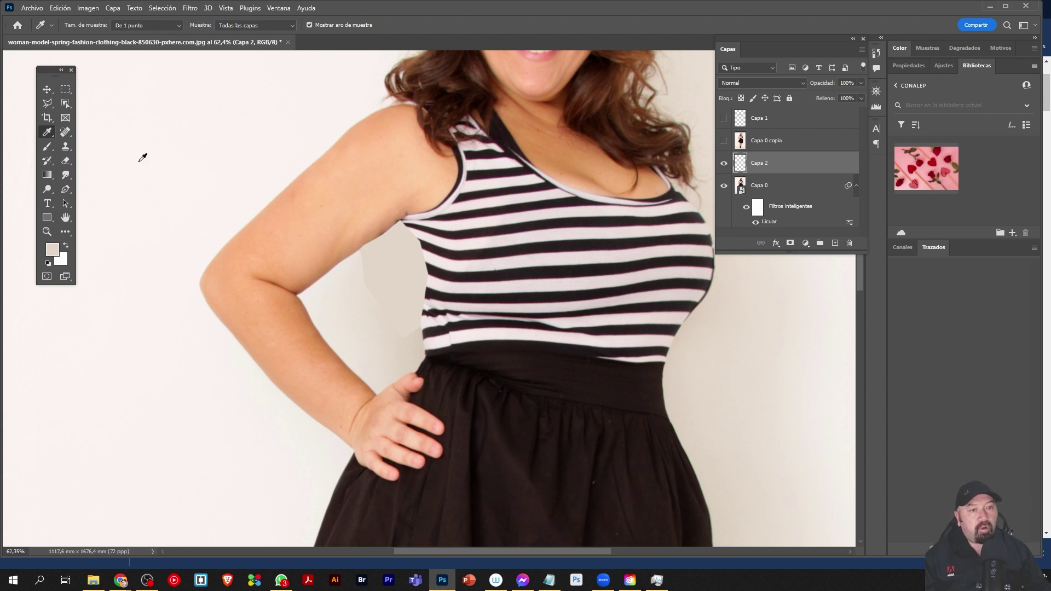
Soften the fill's hard edges under the arm with a 115 px, 21% hardness eraser
{"action": "left_click", "coordinate": [65, 161]}
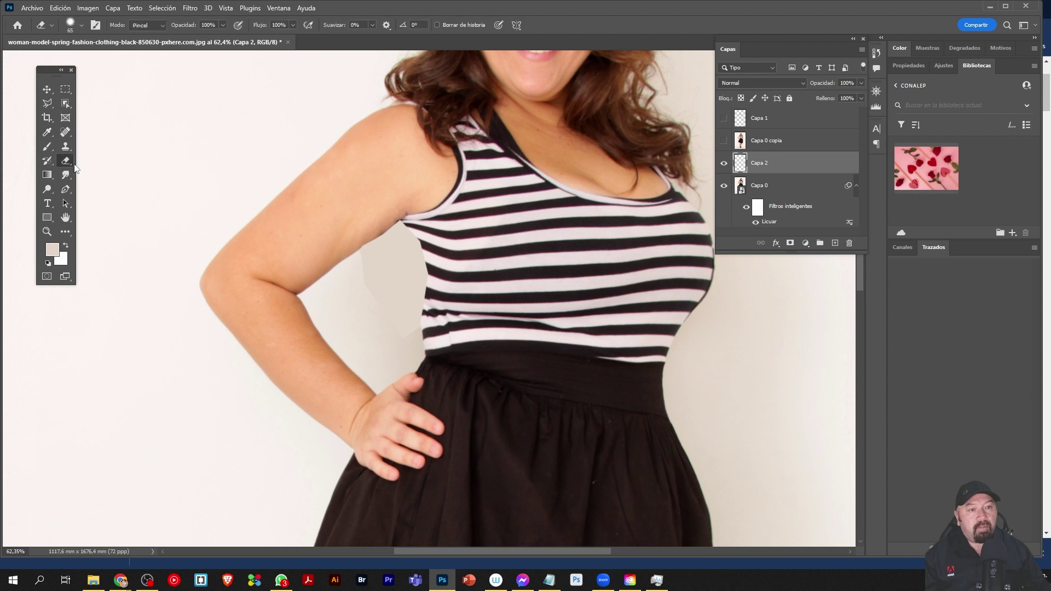
{"action": "right_click", "coordinate": [268, 251]}
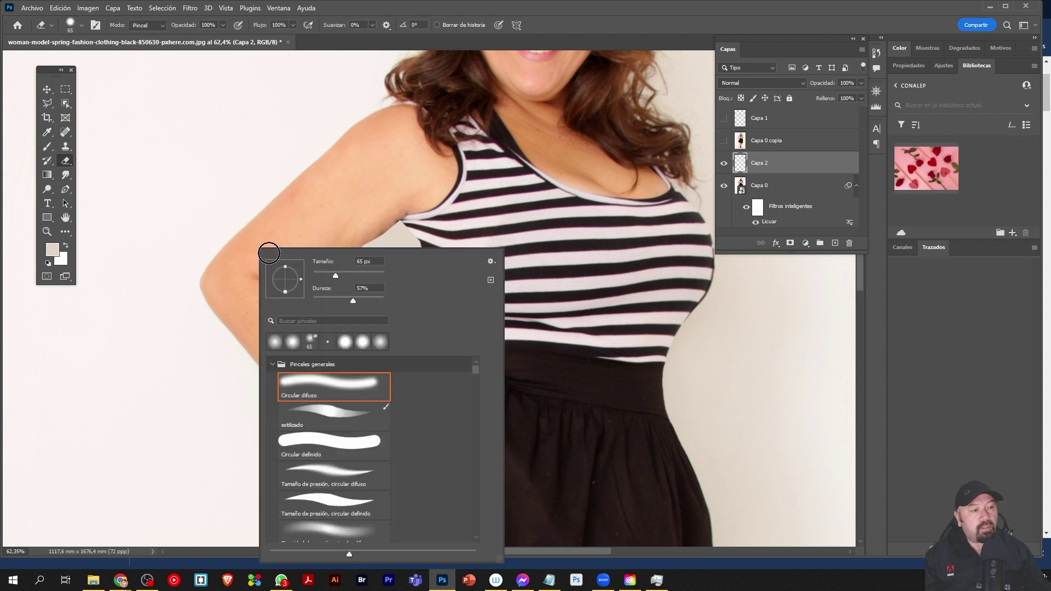
{"action": "left_click", "coordinate": [327, 301]}
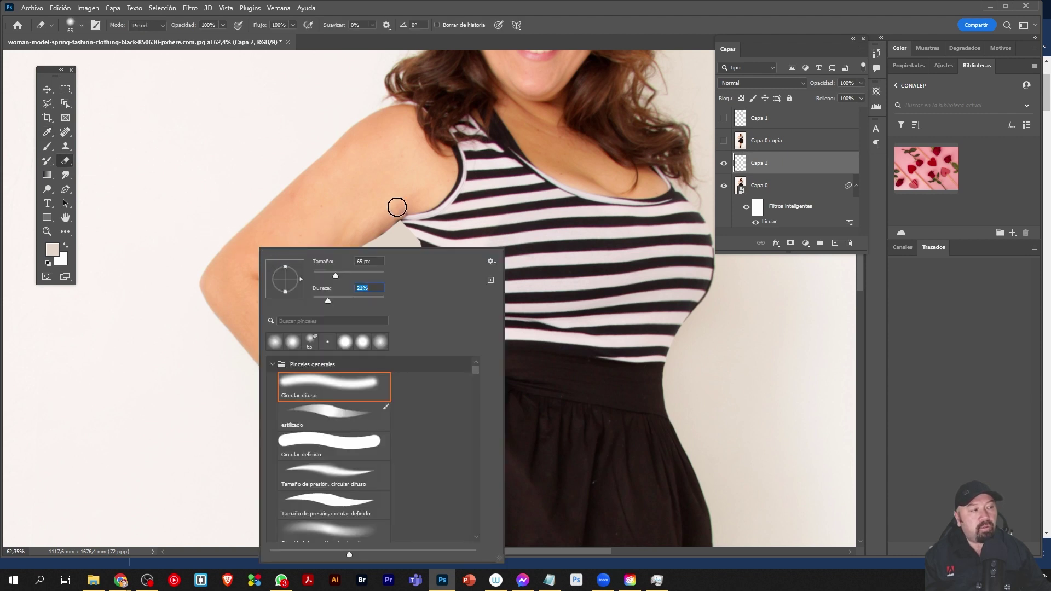
{"action": "left_click", "coordinate": [348, 275]}
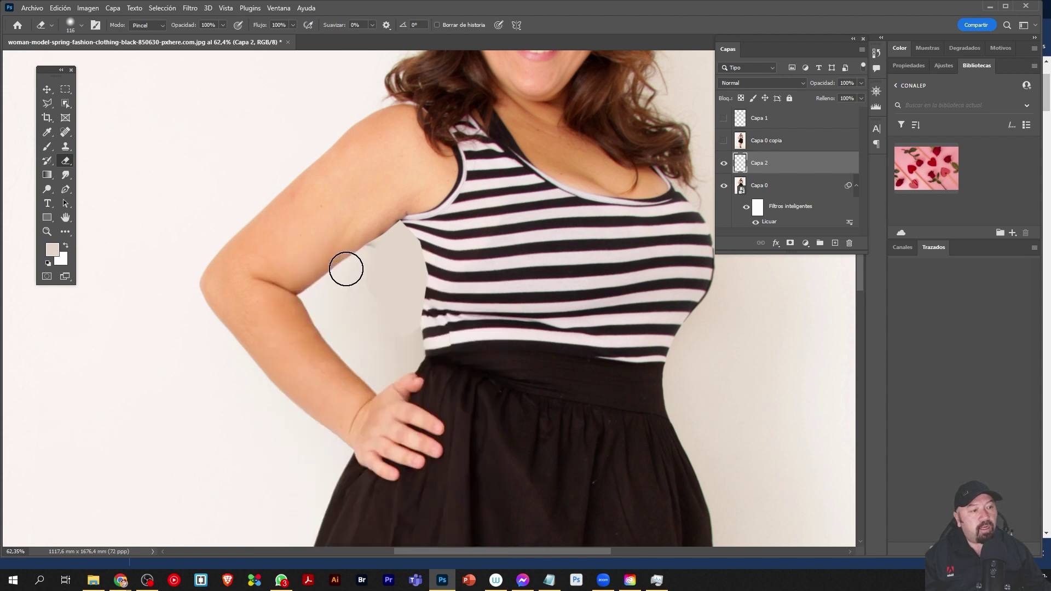
{"action": "left_click_drag", "start_coordinate": [346, 269], "coordinate": [360, 288]}
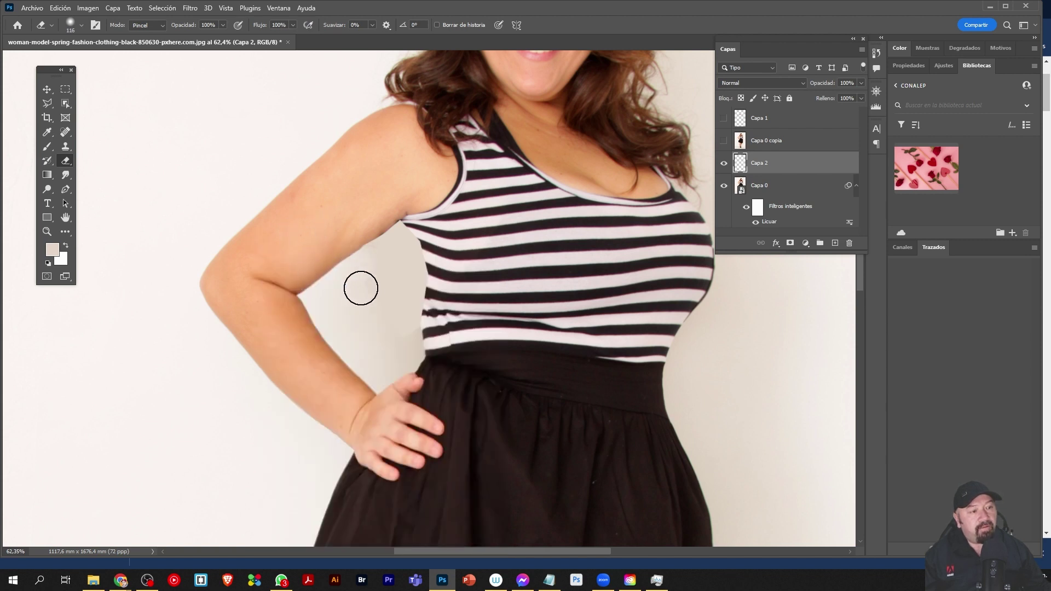
{"action": "key", "text": "ctrl"}
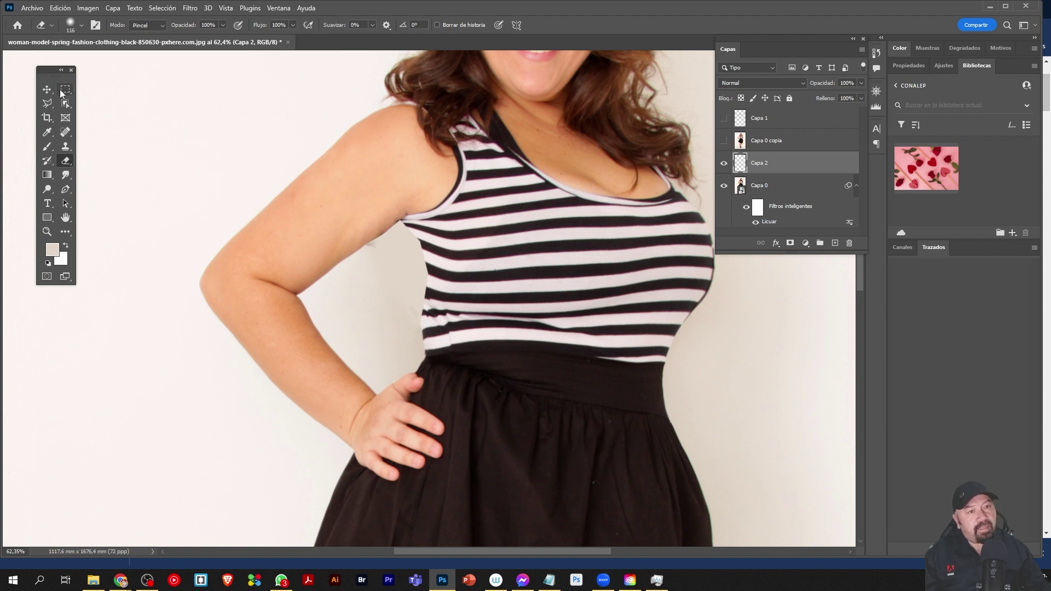
{"action": "key", "text": "v"}
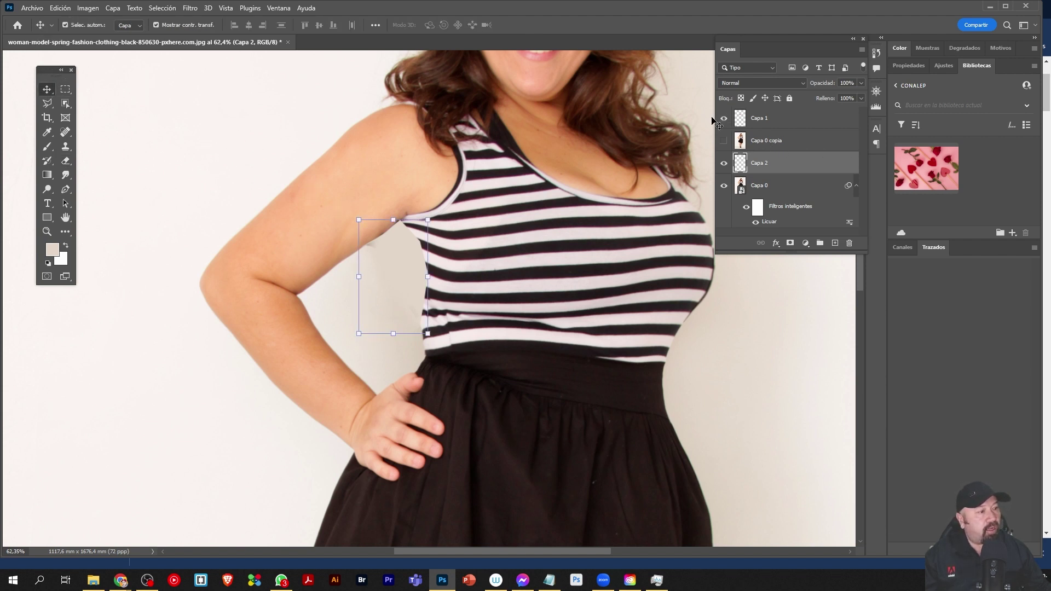
Drag the striped Capa 1 patch onto the shirt below the armpit and nudge it up-left
{"action": "left_click_drag", "start_coordinate": [474, 257], "coordinate": [479, 253]}
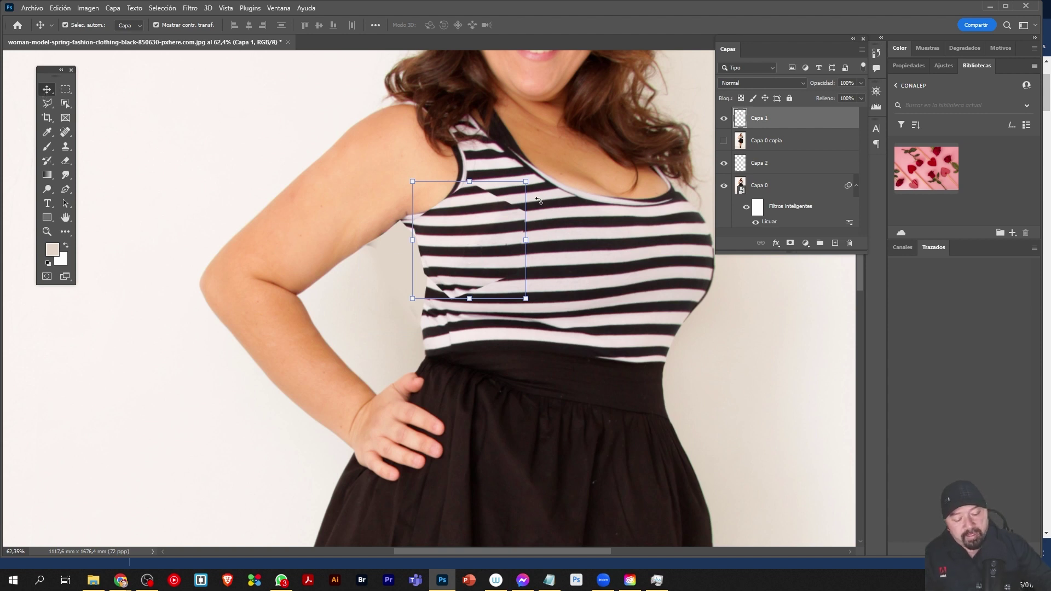
{"action": "key", "text": "Up"}
{"action": "key", "text": "Up"}
{"action": "key", "text": "Up"}
{"action": "key", "text": "Left"}
{"action": "key", "text": "Left"}
{"action": "key", "text": "Left"}
{"action": "key", "text": "Left"}
{"action": "key", "text": "Left"}
{"action": "key", "text": "Left"}
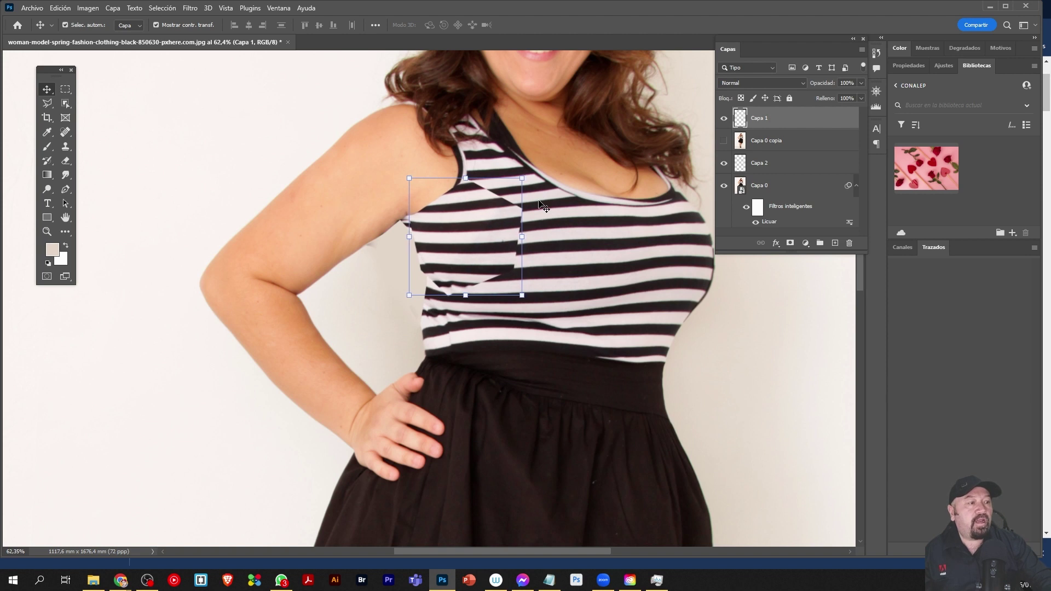
{"action": "key", "text": "Left"}
{"action": "key", "text": "Left"}
{"action": "key", "text": "Left"}
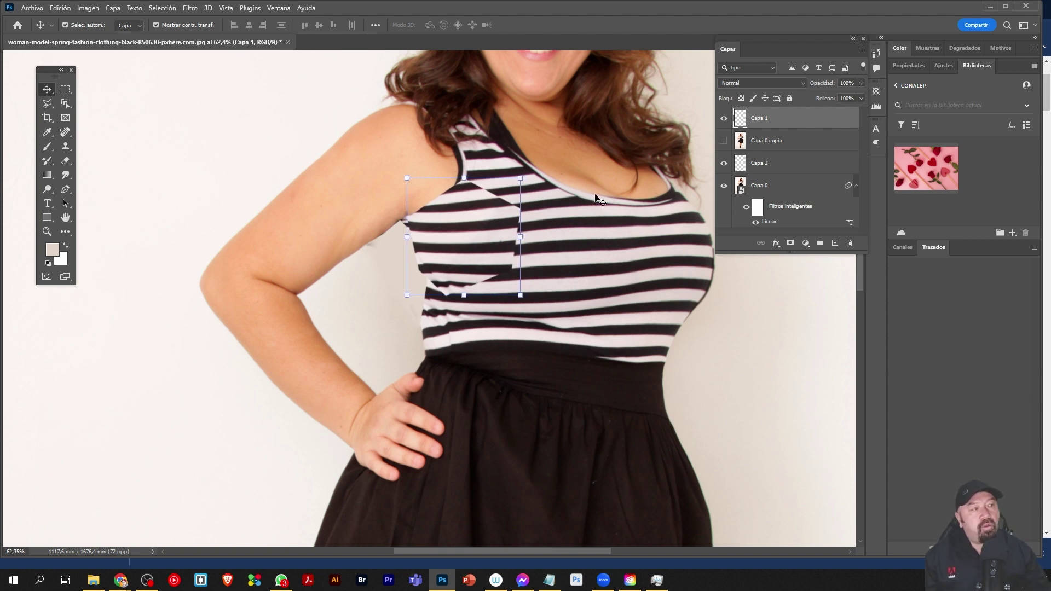
Open Liquify on the striped patch with Show Backdrop enabled to see the photo behind it
{"action": "left_click", "coordinate": [190, 9]}
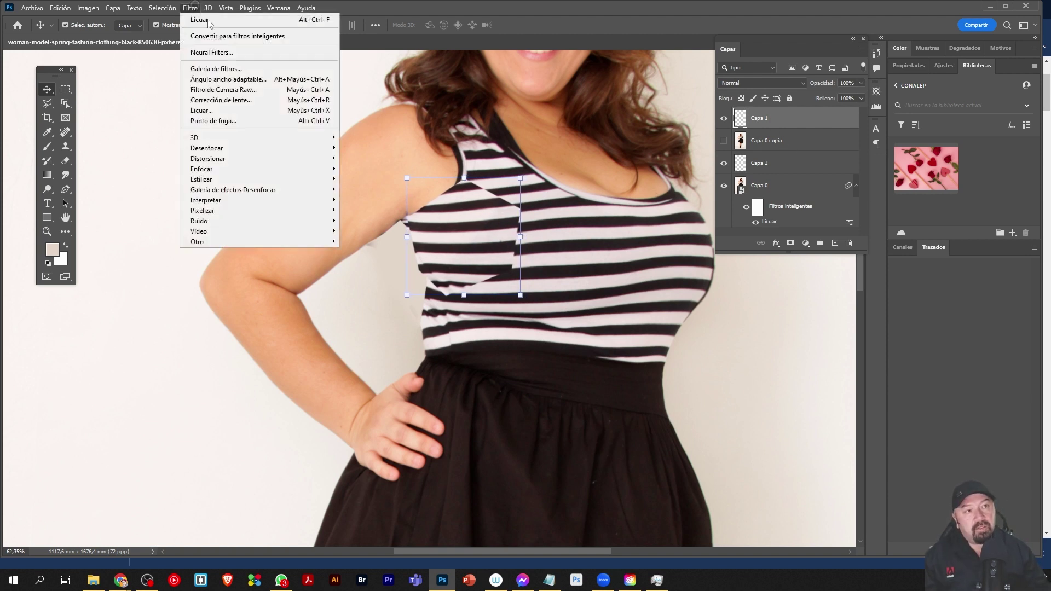
{"action": "left_click", "coordinate": [244, 113]}
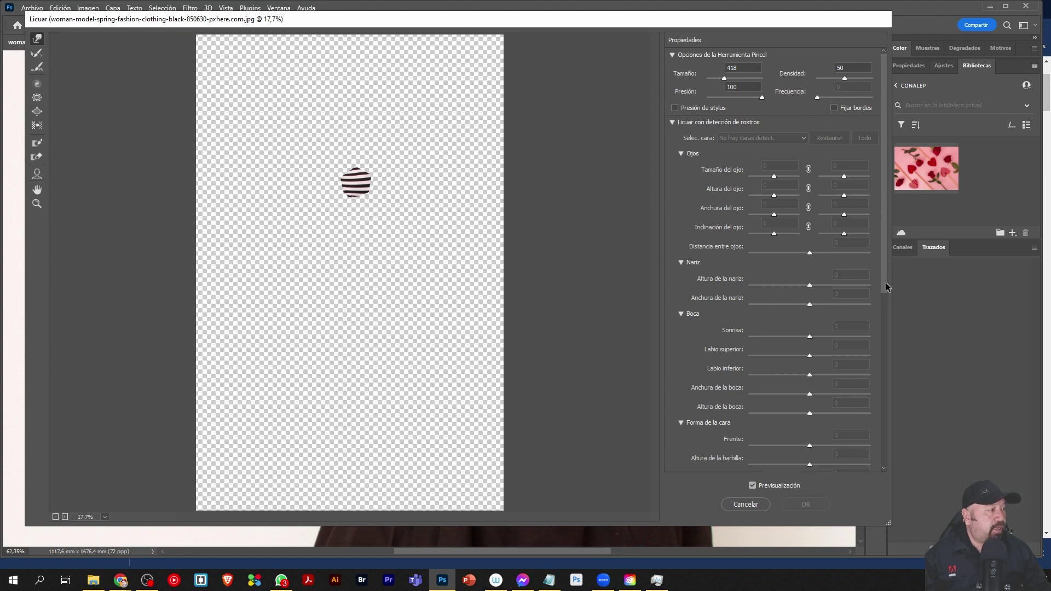
{"action": "left_click_drag", "start_coordinate": [881, 285], "coordinate": [869, 448]}
{"action": "scroll", "coordinate": [870, 449], "scroll_direction": "down", "scroll_amount": 2}
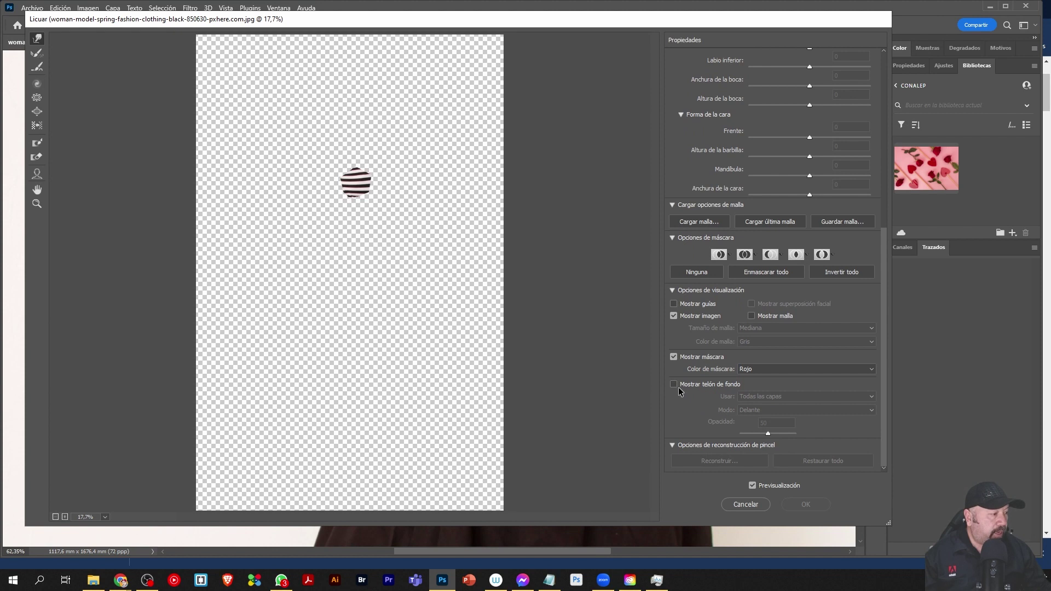
{"action": "left_click", "coordinate": [683, 387]}
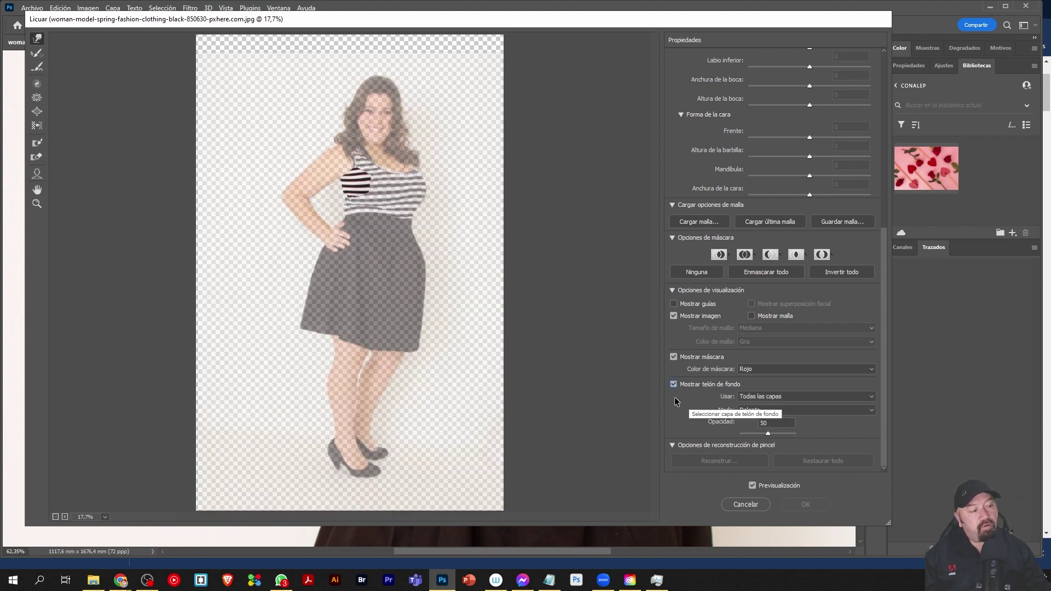
Zoom in on the underarm, Forward Warp the patch edge to fit it, and apply
{"action": "key", "text": "z"}
{"action": "left_click", "coordinate": [355, 176]}
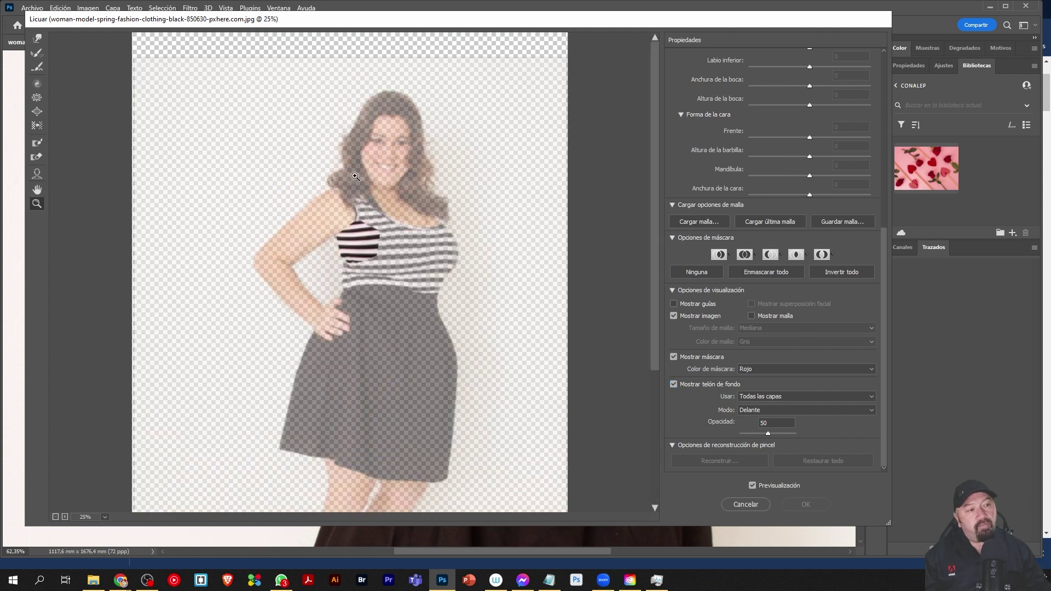
{"action": "left_click", "coordinate": [401, 256]}
{"action": "left_click", "coordinate": [381, 276]}
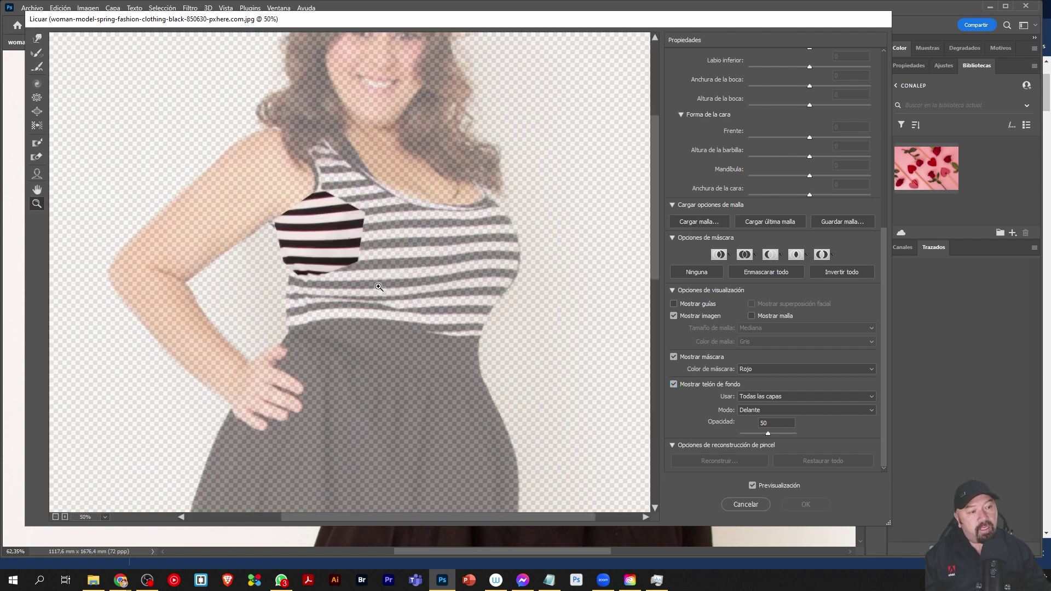
{"action": "left_click", "coordinate": [37, 38]}
{"action": "left_click_drag", "start_coordinate": [274, 264], "coordinate": [268, 248]}
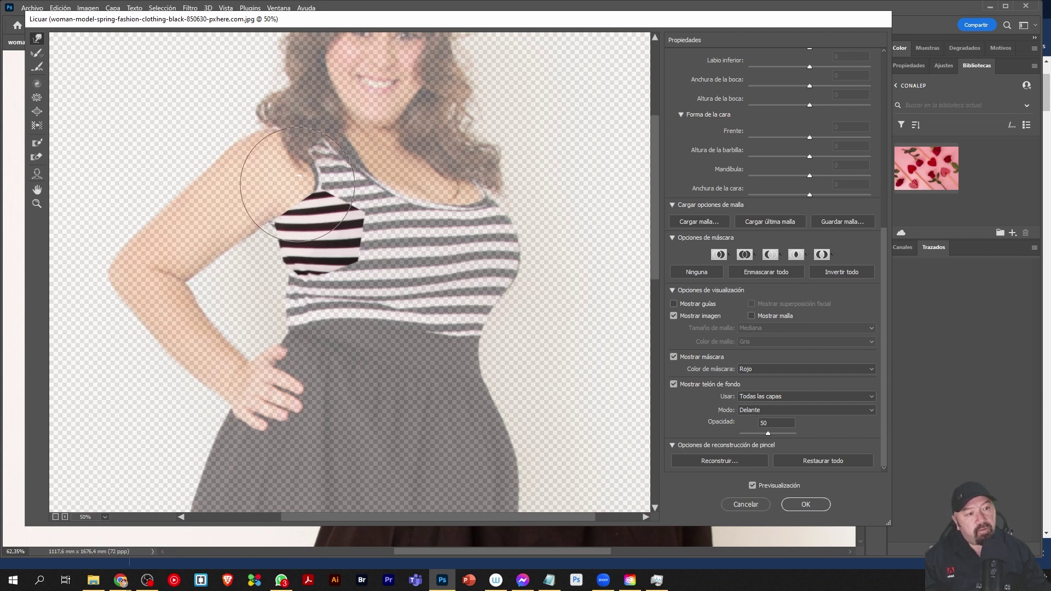
{"action": "key", "text": "ctrl"}
{"action": "left_click_drag", "start_coordinate": [295, 197], "coordinate": [294, 205]}
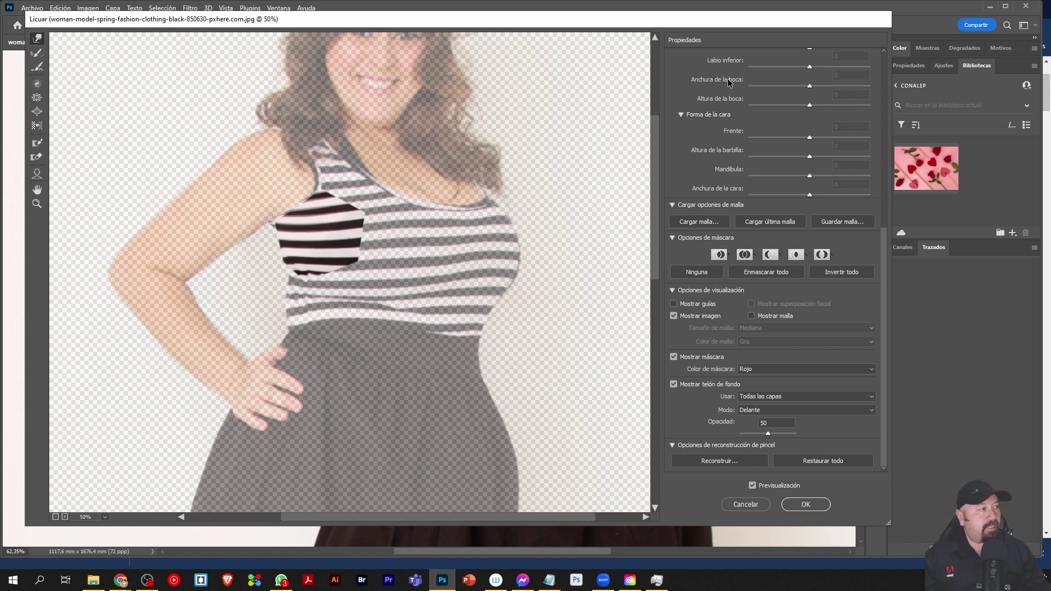
{"action": "left_click", "coordinate": [801, 504]}
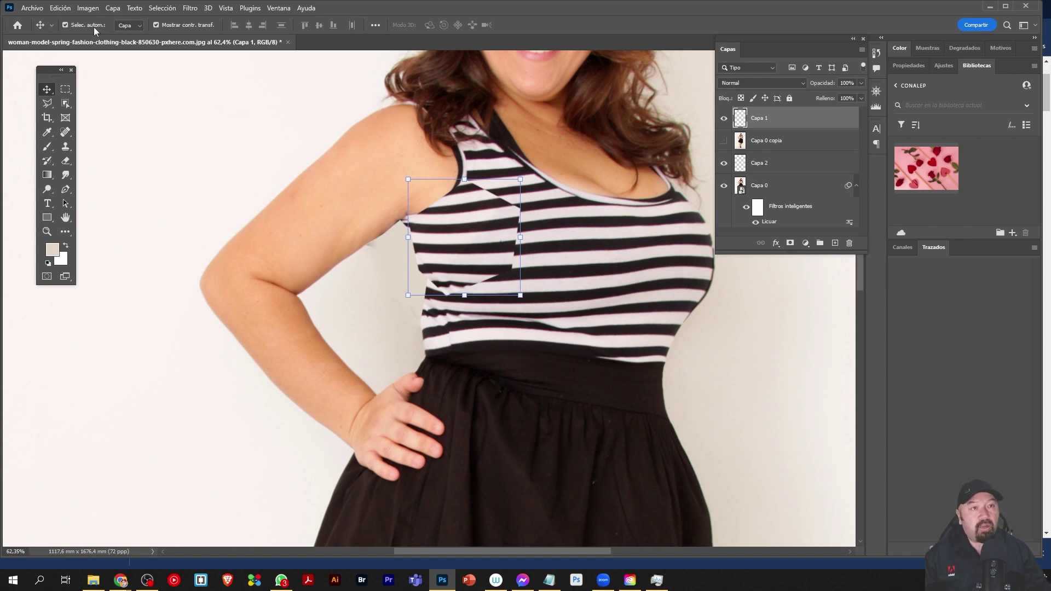
Puppet Warp the Capa 1 patch with pins at its top, right side and bottom, then apply
{"action": "left_click", "coordinate": [60, 9]}
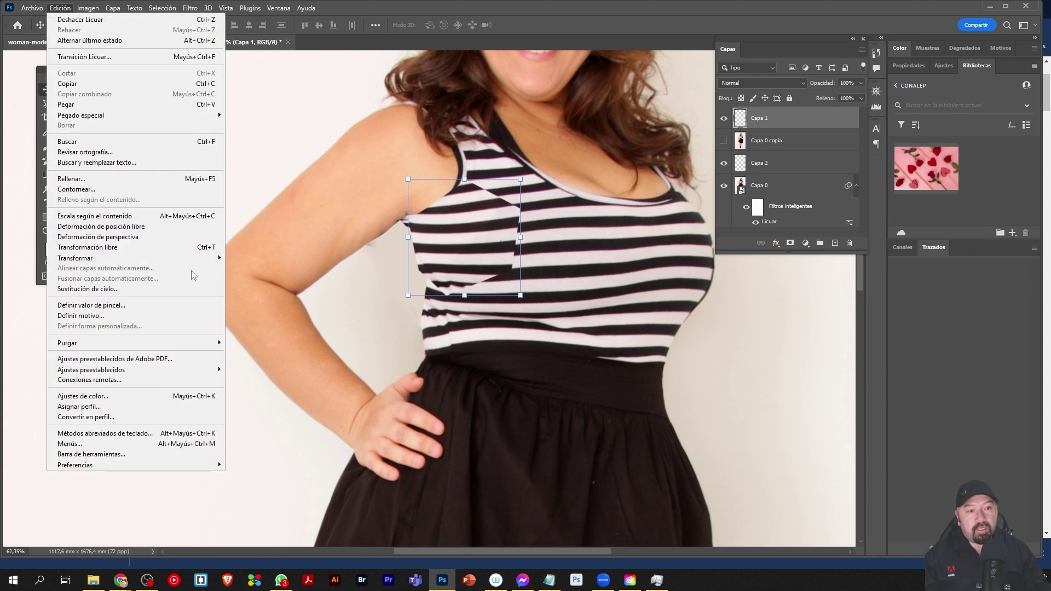
{"action": "left_click", "coordinate": [177, 226]}
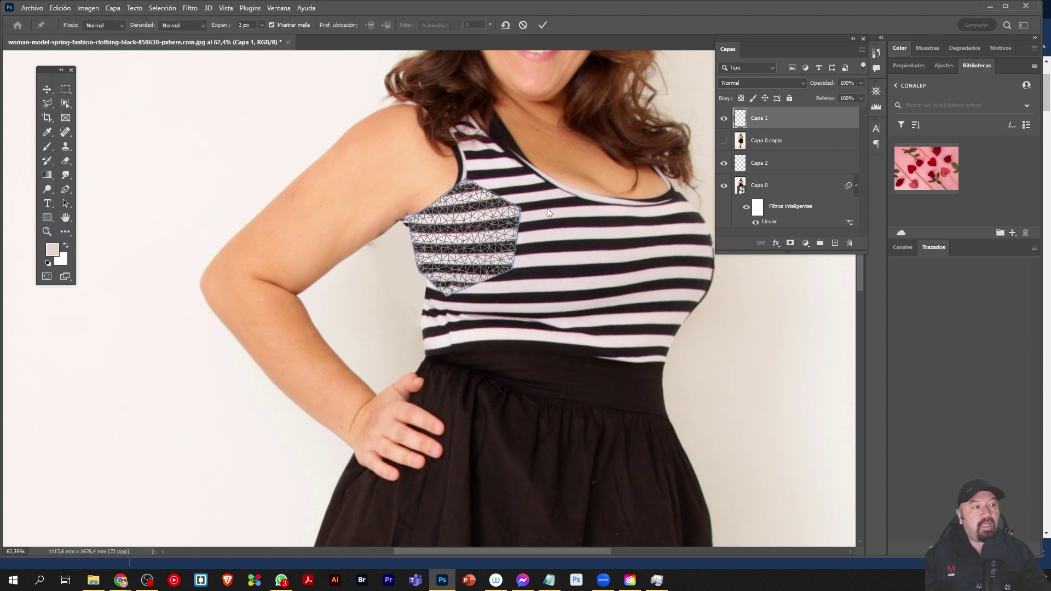
{"action": "left_click", "coordinate": [466, 186]}
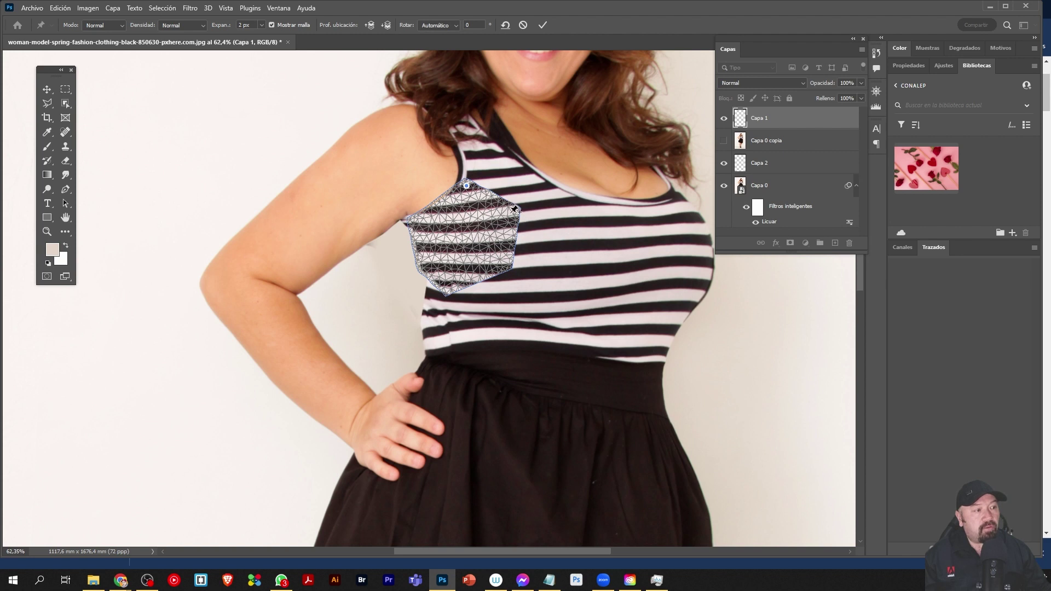
{"action": "mouse_move", "coordinate": [519, 209]}
{"action": "left_mouse_down"}
{"action": "mouse_move", "coordinate": [525, 227]}
{"action": "mouse_move", "coordinate": [513, 211]}
{"action": "left_mouse_up"}
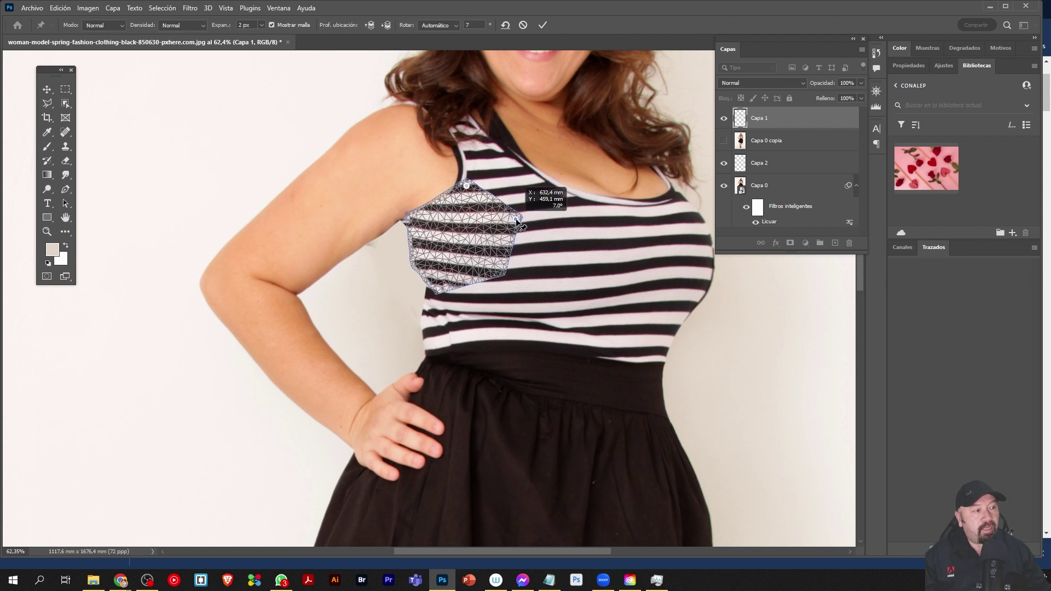
{"action": "left_click_drag", "start_coordinate": [465, 186], "coordinate": [471, 195]}
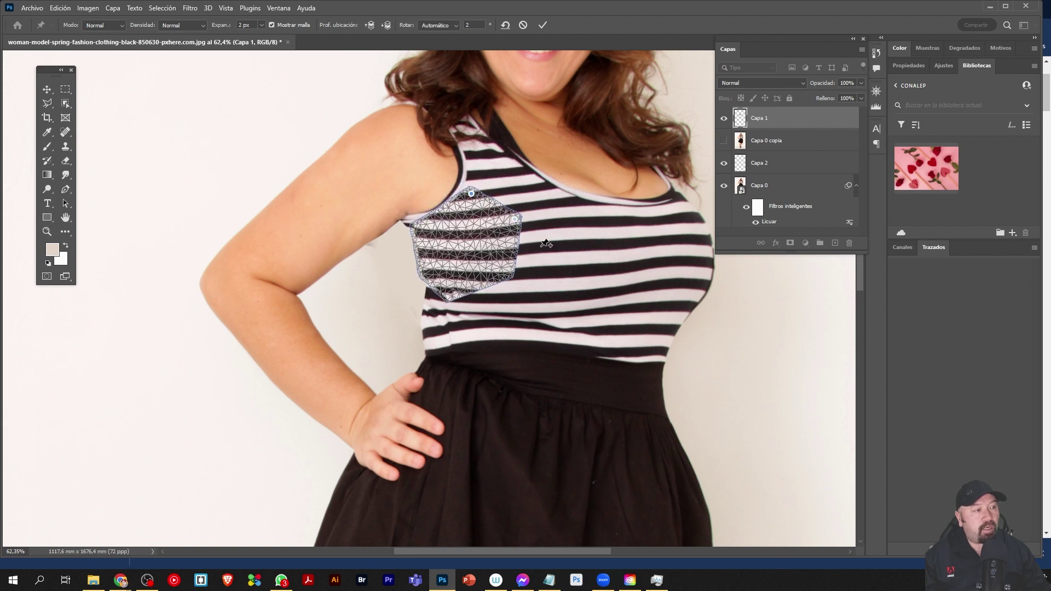
{"action": "left_click_drag", "start_coordinate": [518, 254], "coordinate": [512, 252]}
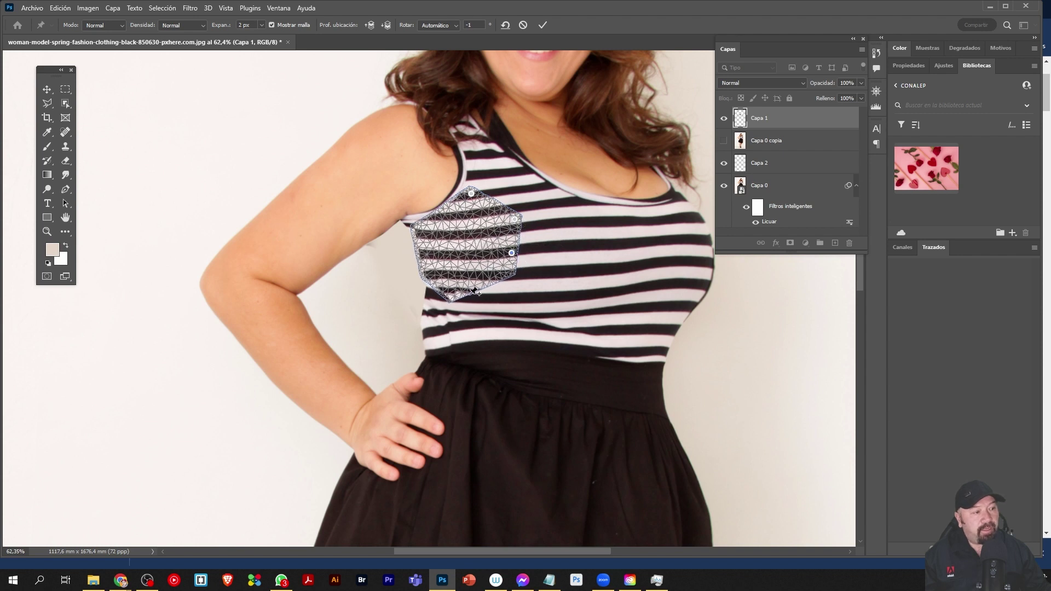
{"action": "left_click_drag", "start_coordinate": [468, 289], "coordinate": [455, 298]}
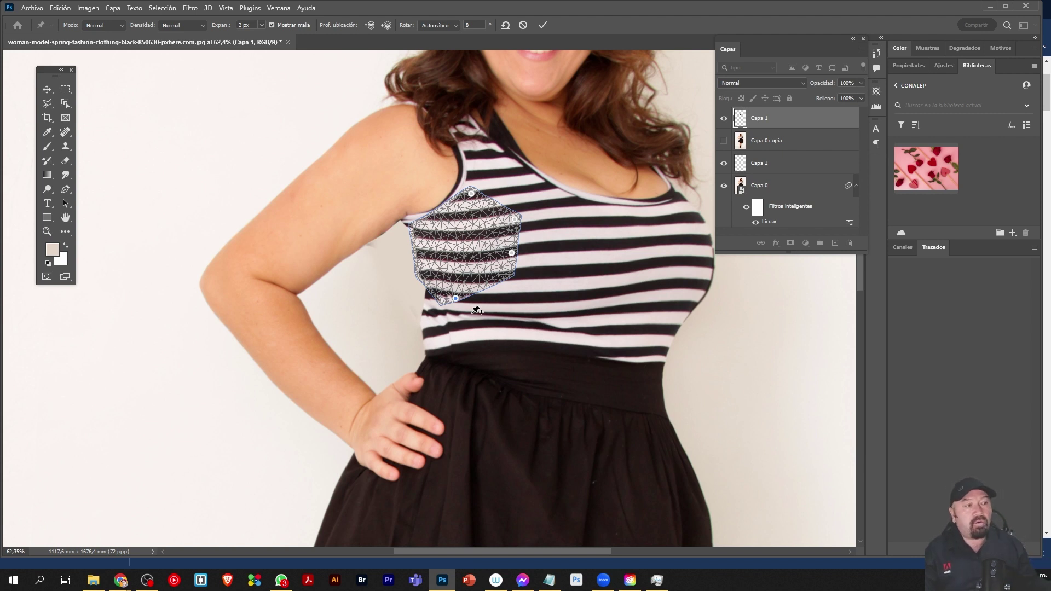
{"action": "left_click", "coordinate": [62, 91]}
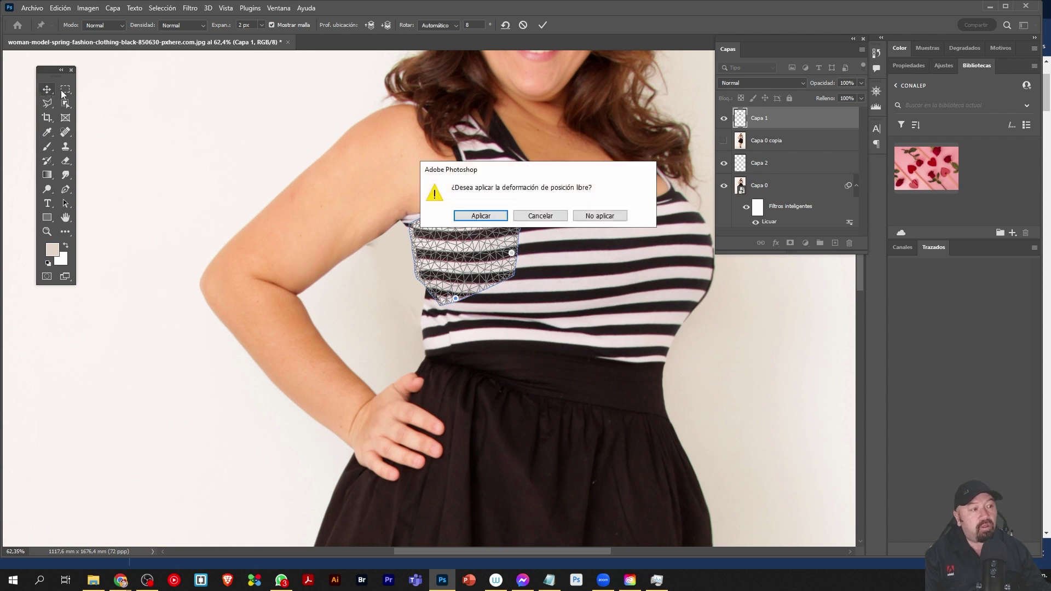
{"action": "left_click", "coordinate": [501, 215]}
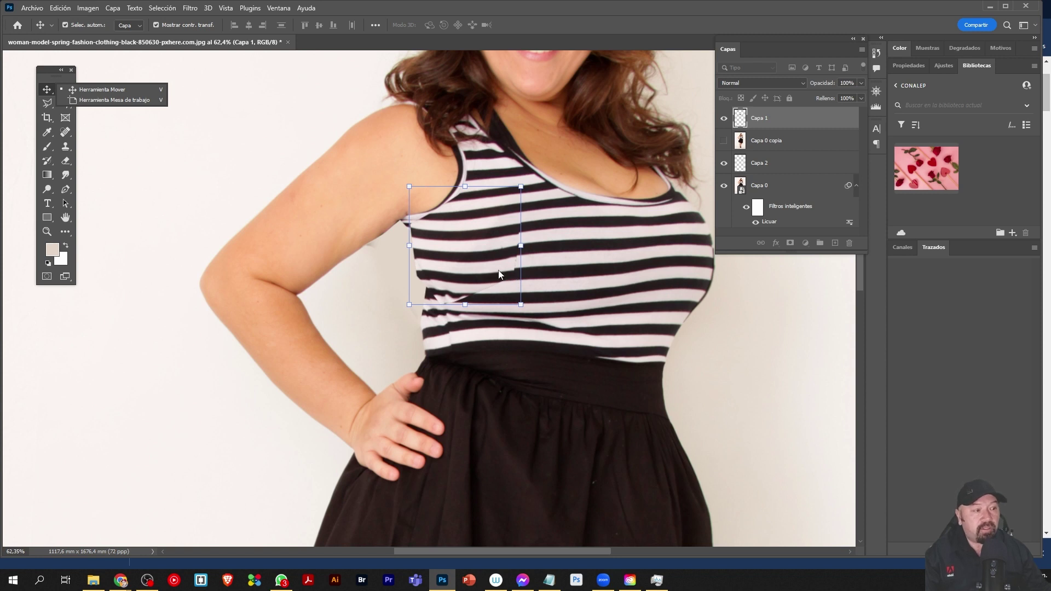
Select the 115 px Eraser to clean up the warped patch's edges
{"action": "left_click", "coordinate": [65, 161]}
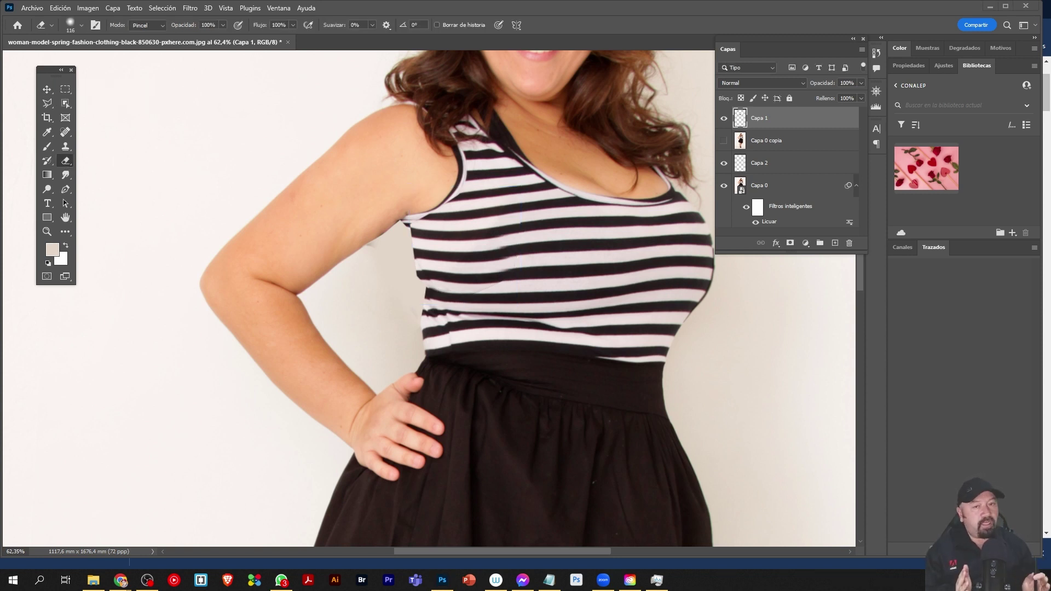